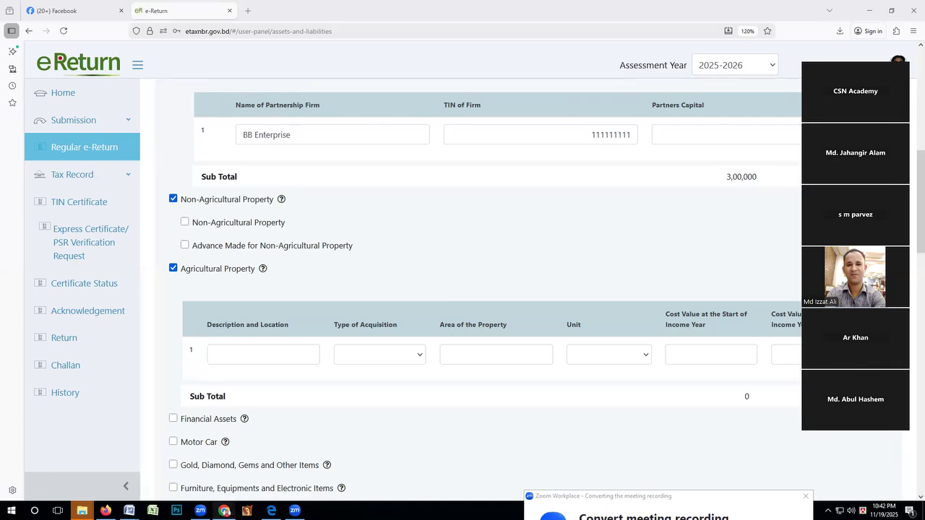
Switch to WhatsApp in Chrome, with the CSN Academy eReturn Bat 12 group chat.
left_click(224, 510)
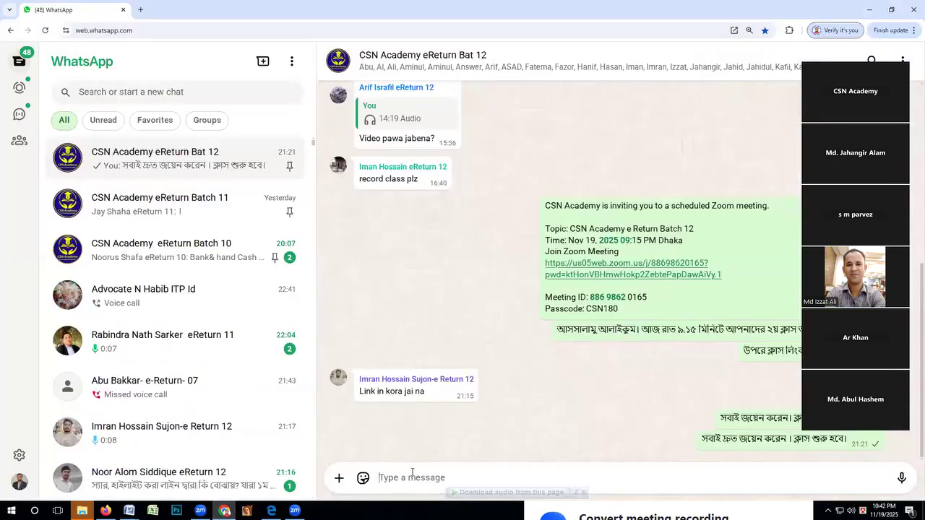
type("nhfgd")
key("BackSpace")
key("BackSpace")
key("BackSpace")
key("BackSpace")
key("BackSpace")
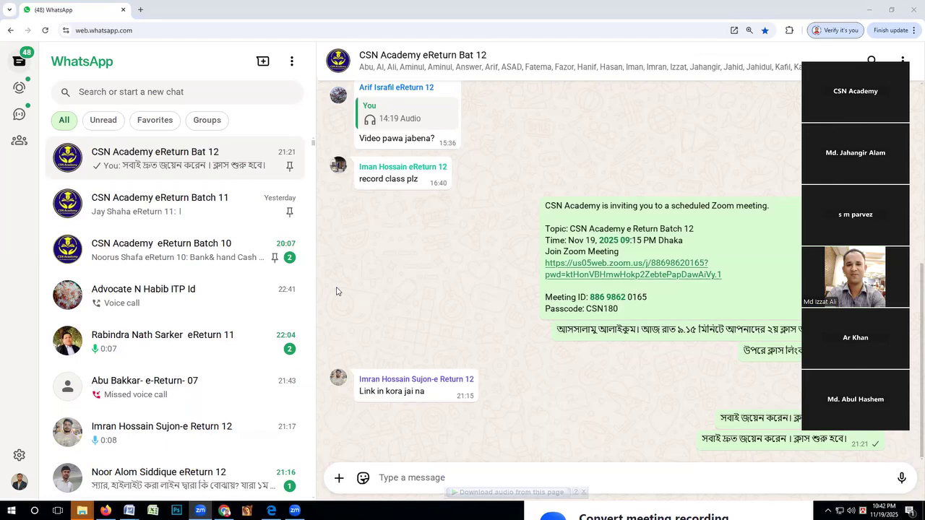
left_click(398, 470)
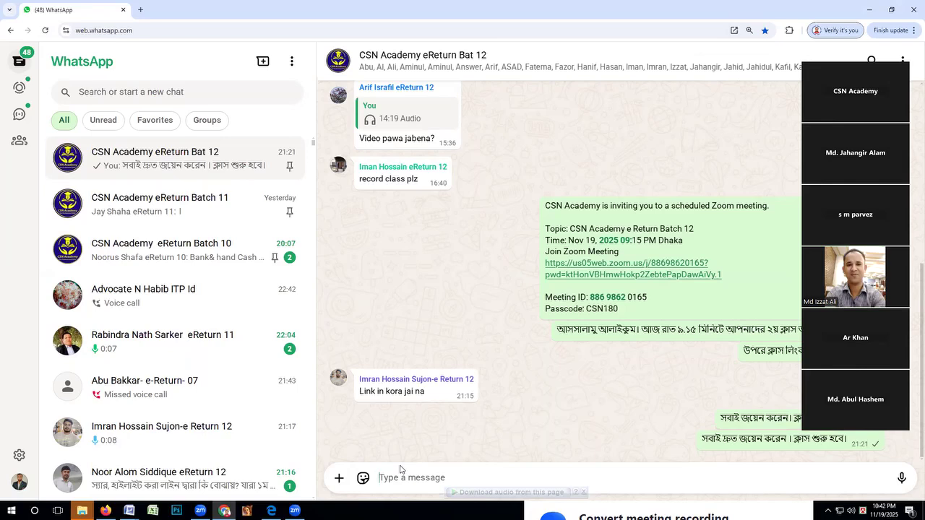
type("n")
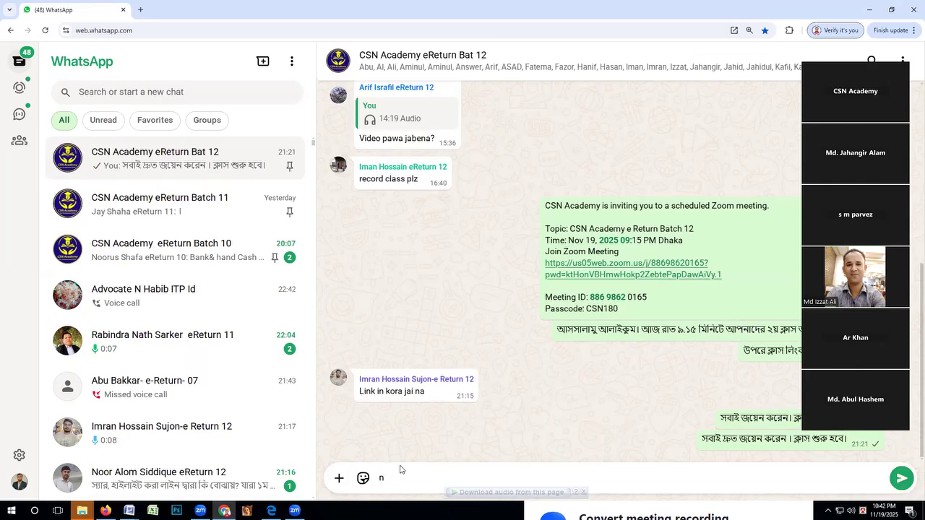
key("BackSpace")
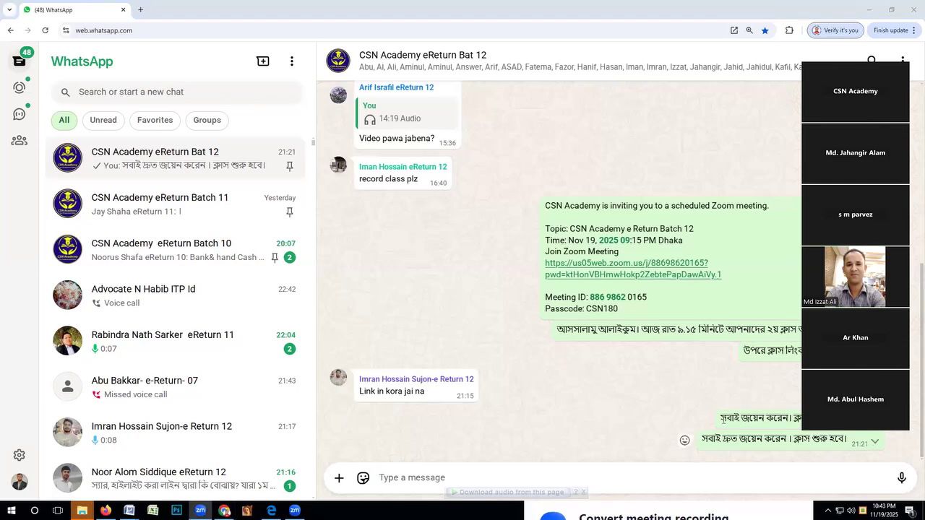
Copy "সবাই দ্রুত জয়েন করেন" from the latest message and send it as a new message in the group chat.
left_click_drag(699, 440, 787, 439)
key("ctrl+c")
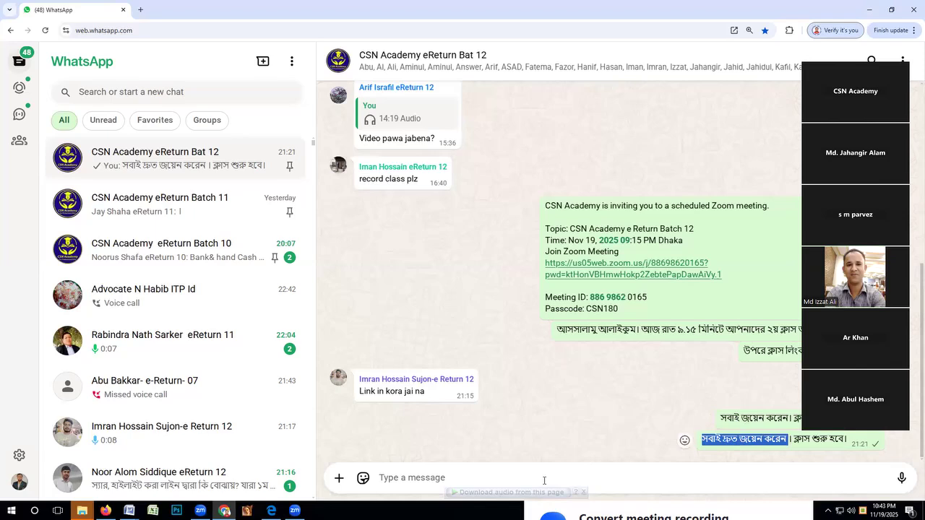
left_click(496, 472)
key("ctrl+v")
key("Return")
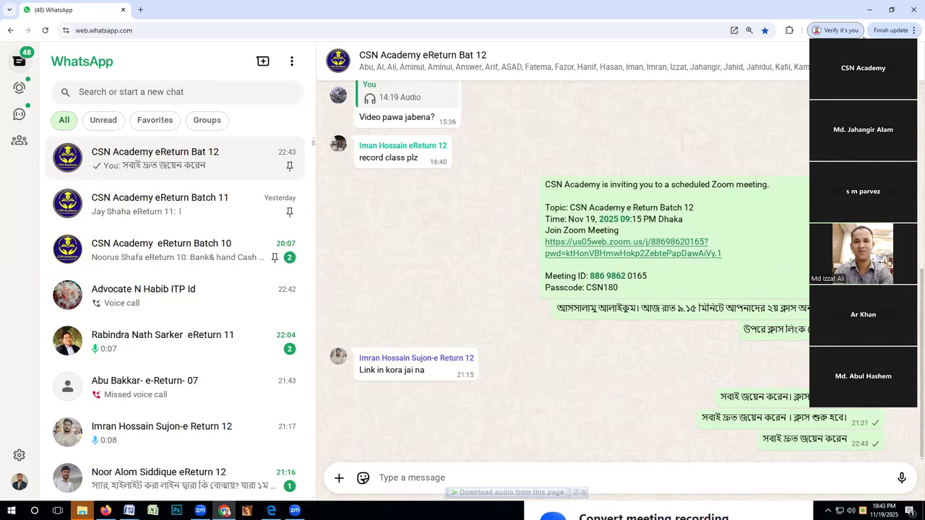
Switch to the e-Return assets page in Firefox and enable the Non-Agricultural Property entry beneath its category.
left_click(863, 37)
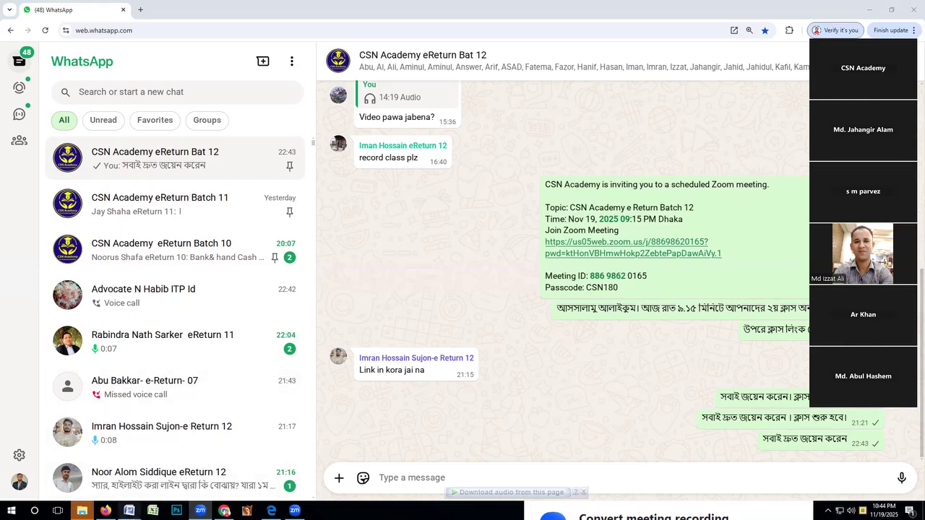
left_click(105, 510)
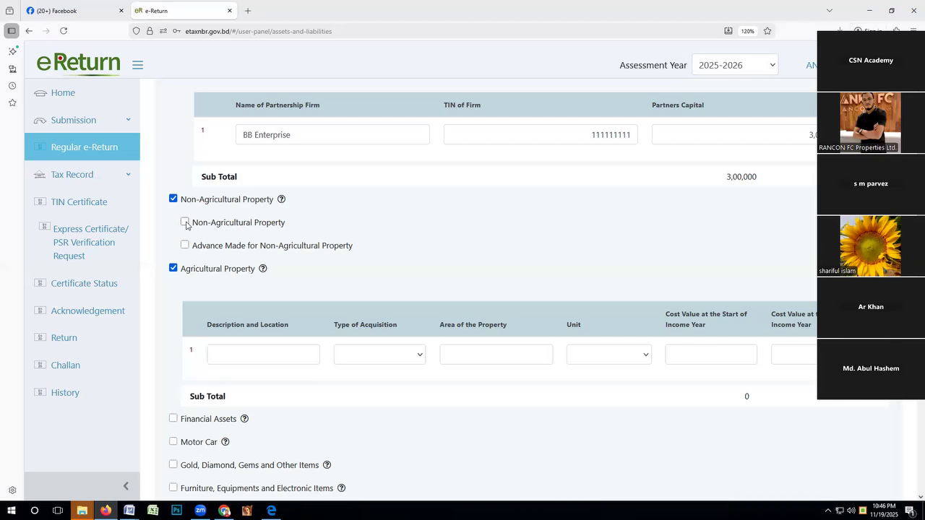
left_click(185, 223)
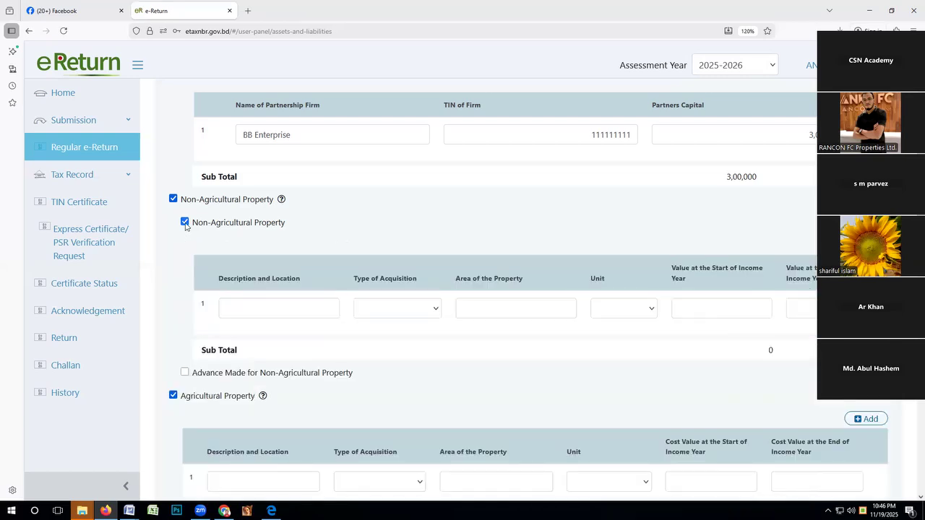
Describe the first non-agricultural property as Land and set its type of acquisition to Purchased.
left_click(257, 306)
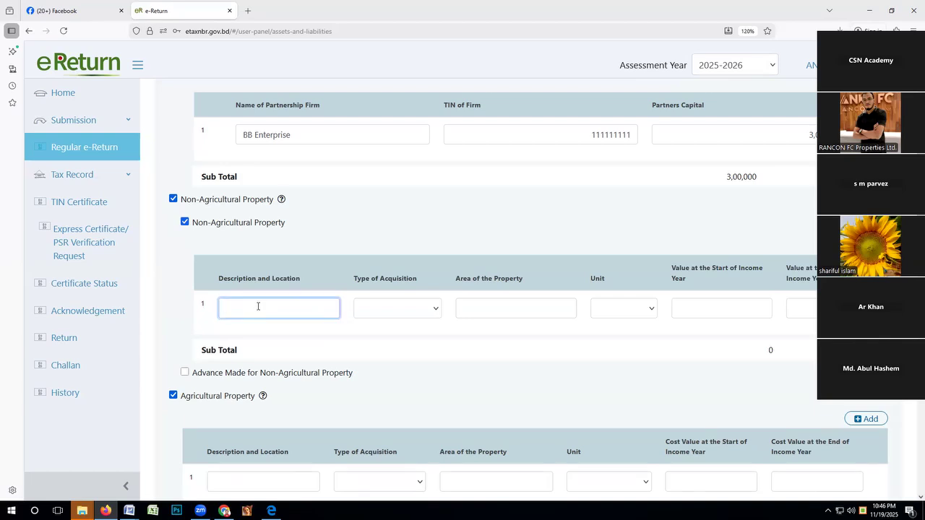
type("s")
key("BackSpace")
type("Land")
left_click(866, 245)
left_click(419, 310)
left_click(378, 328)
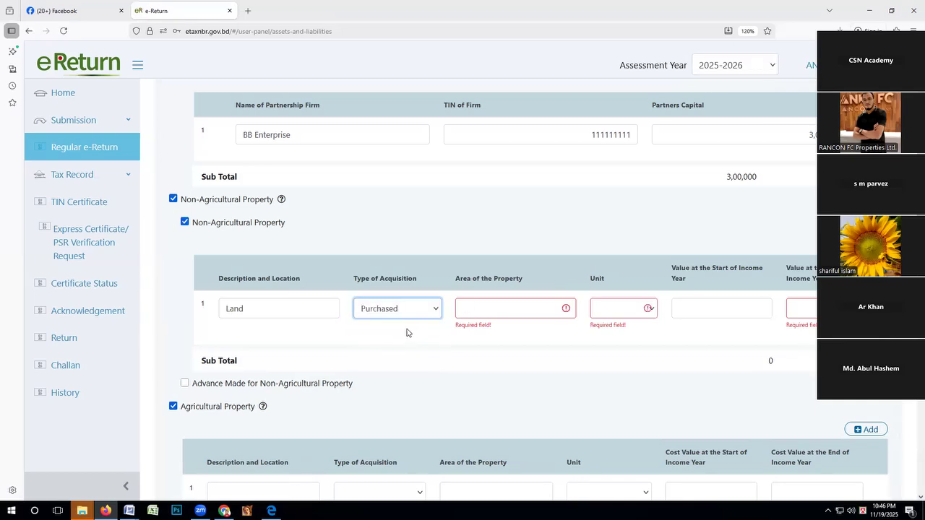
Set the purchased land's area to 08 with decimal as the unit.
scroll(403, 238, "down", 3)
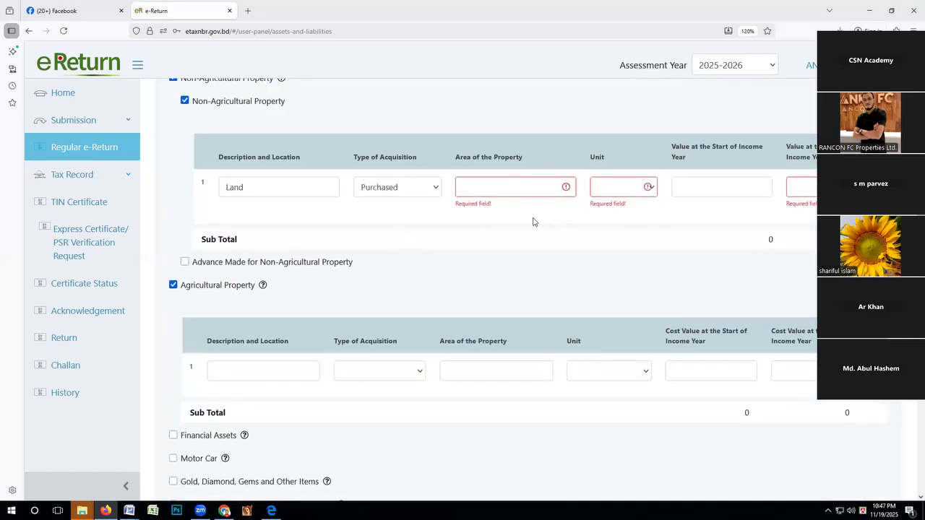
left_click(276, 187)
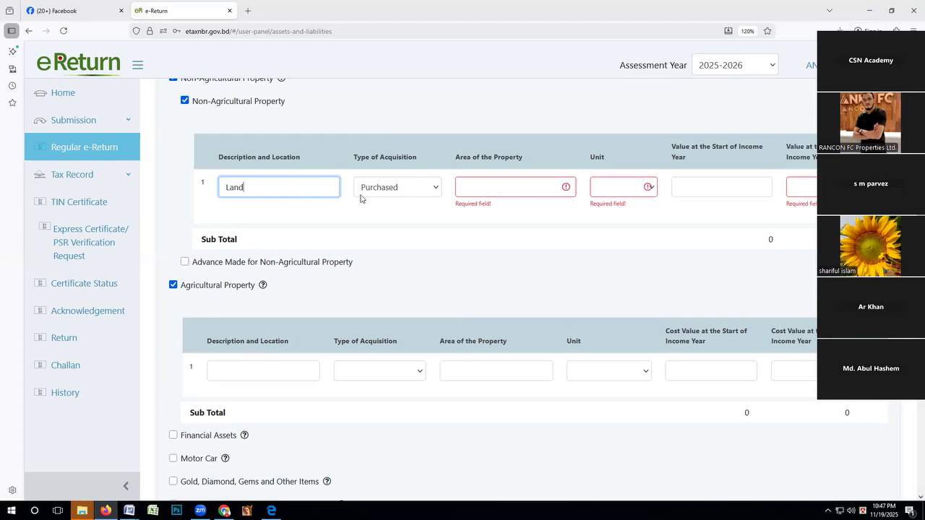
left_click(401, 193)
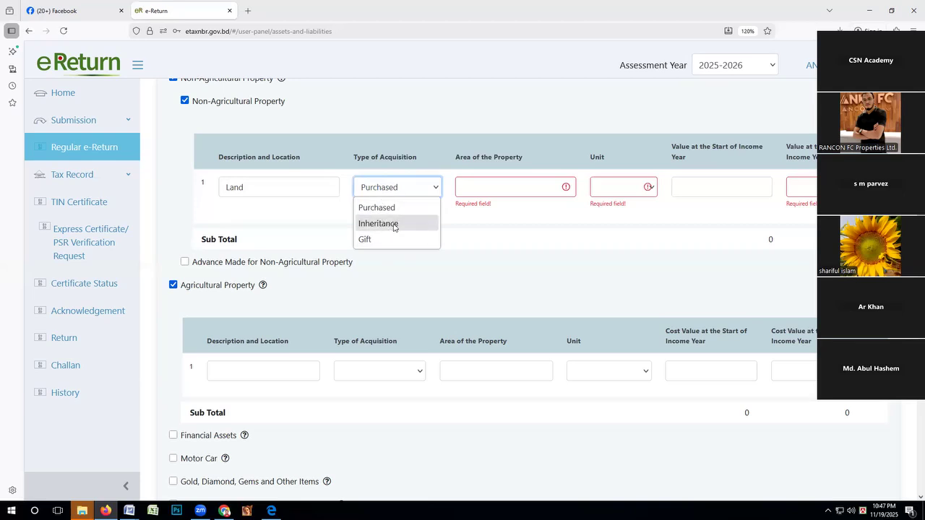
left_click(484, 191)
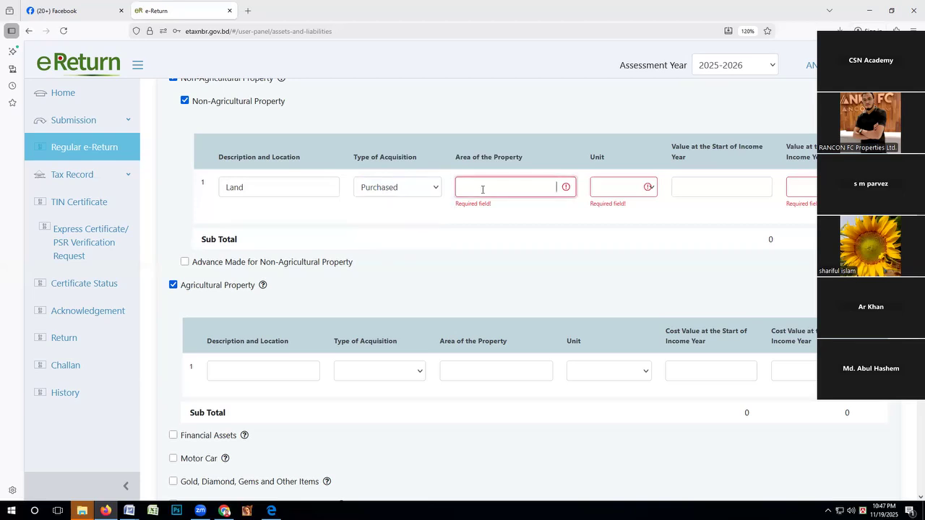
left_click(610, 188)
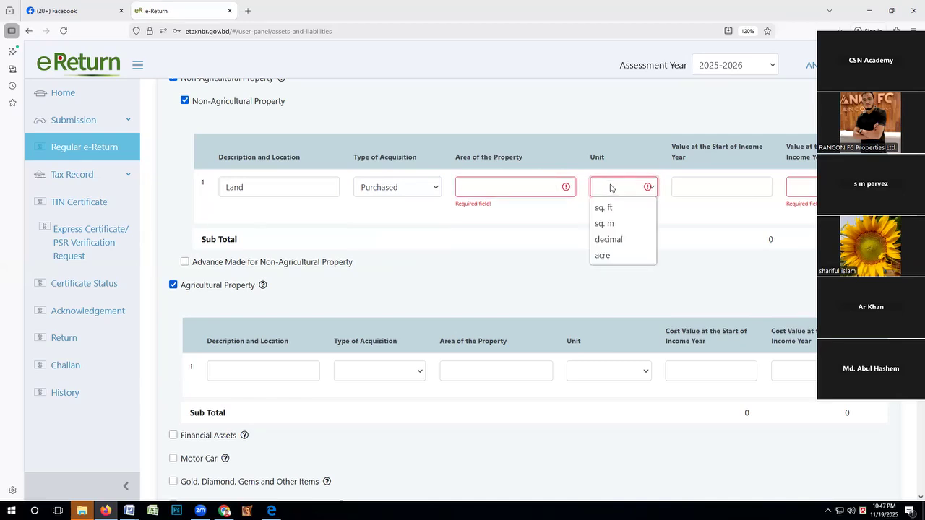
left_click(608, 239)
left_click(516, 185)
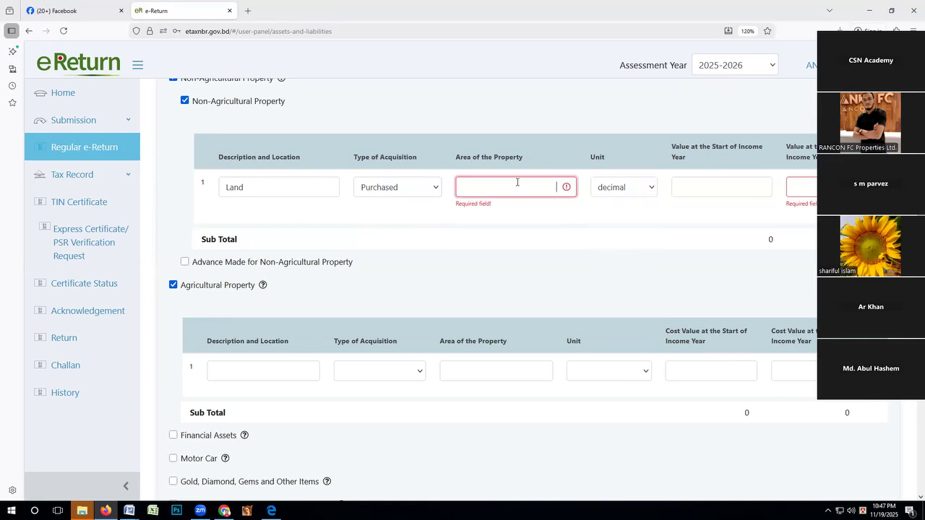
type("08")
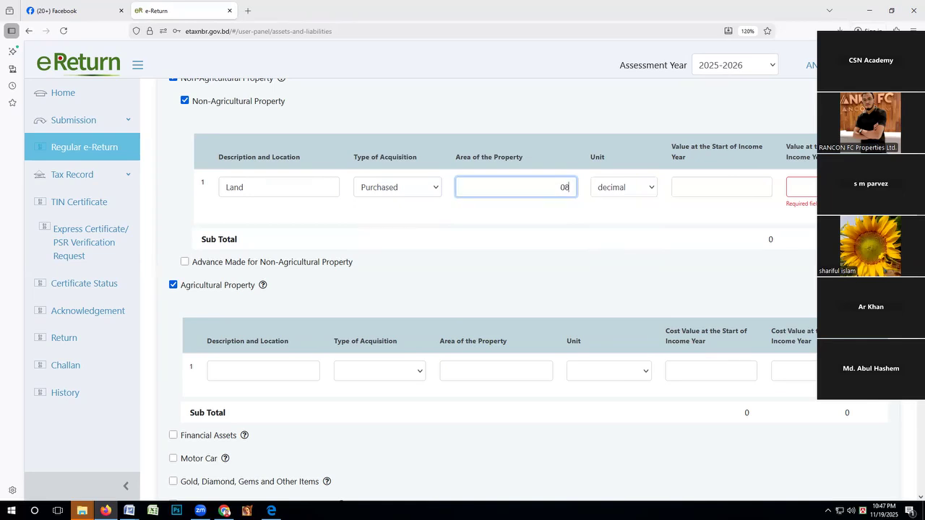
Enter 11,00,000 as the purchased land's value at the start of the income year and copy it to the year-end value.
left_click(687, 183)
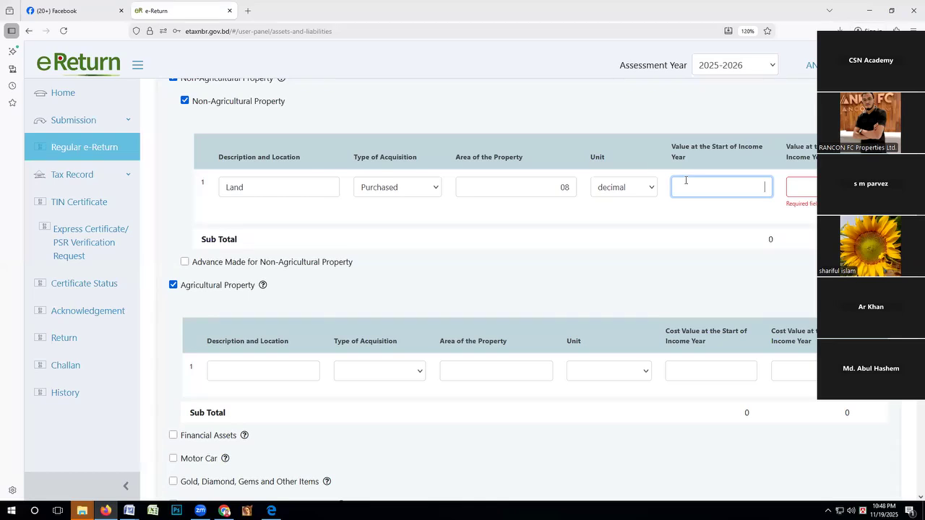
left_click(475, 116)
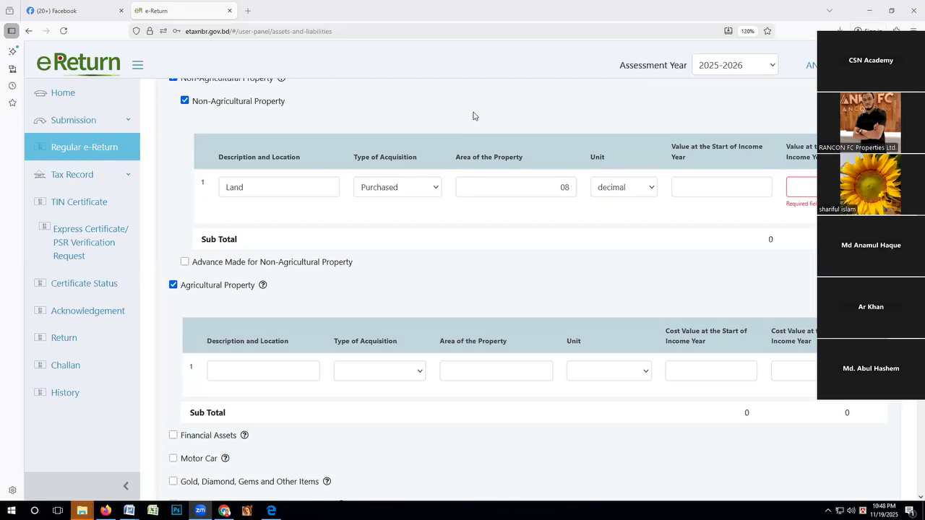
left_click(690, 182)
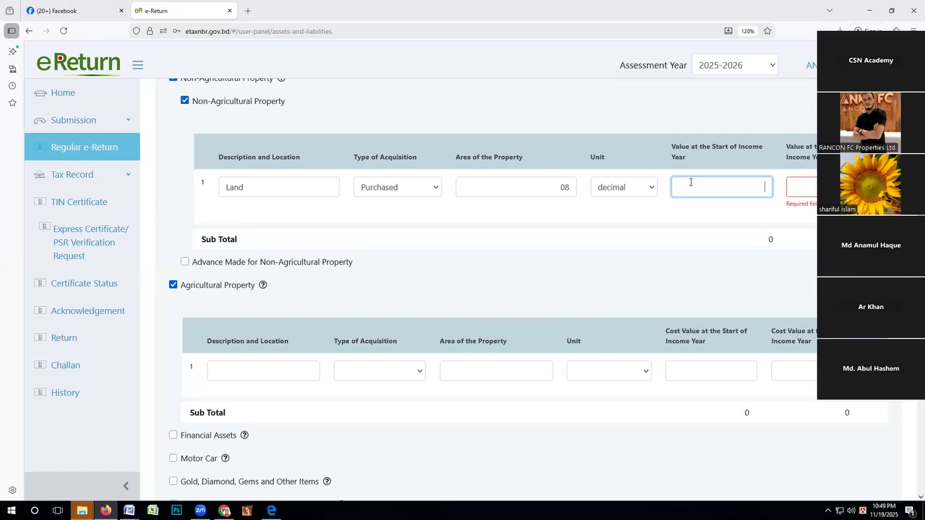
type("11,00,000")
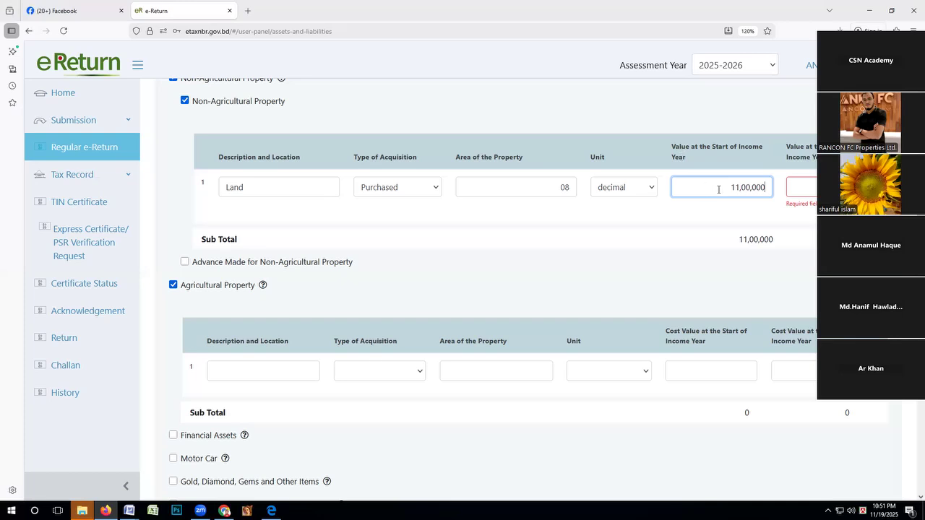
double_click(764, 189)
key("ctrl+c")
left_click(797, 188)
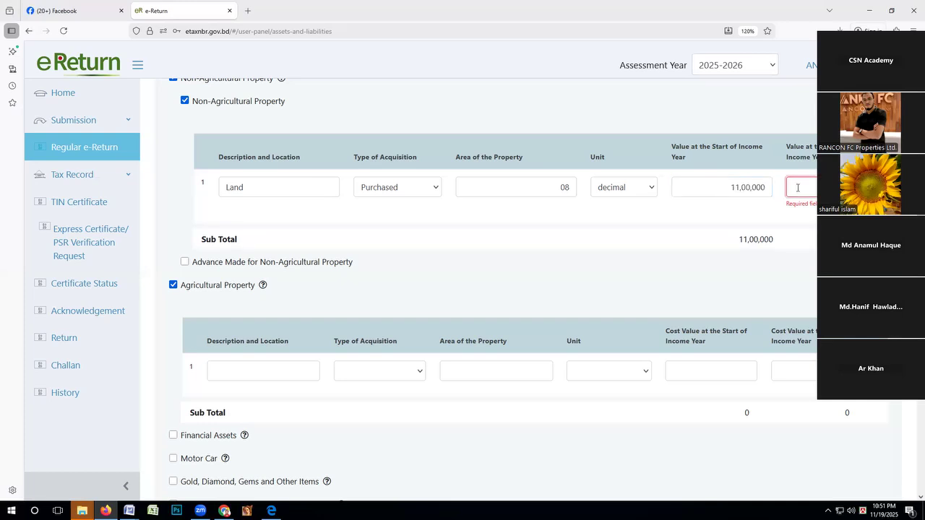
key("ctrl+v")
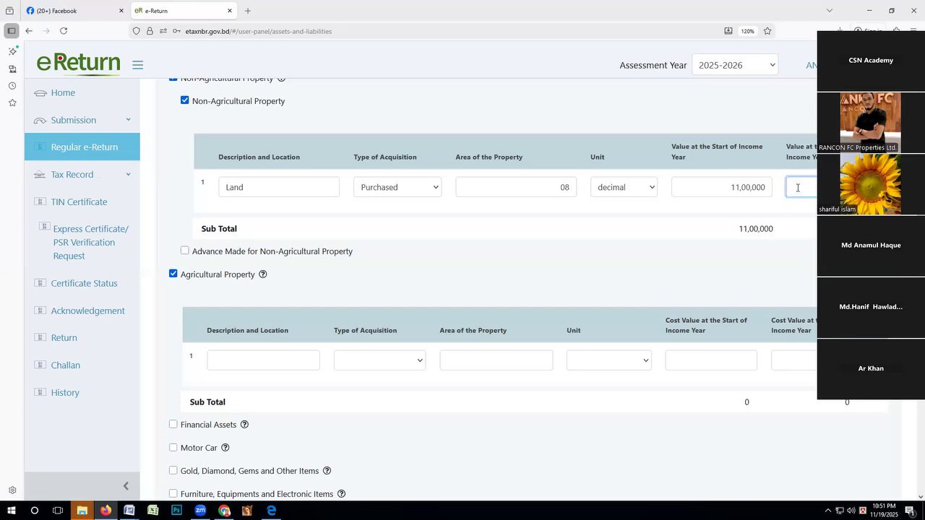
Add a second non-agricultural property row for Land acquired by Inheritance, with an area of 05.
left_click(869, 119)
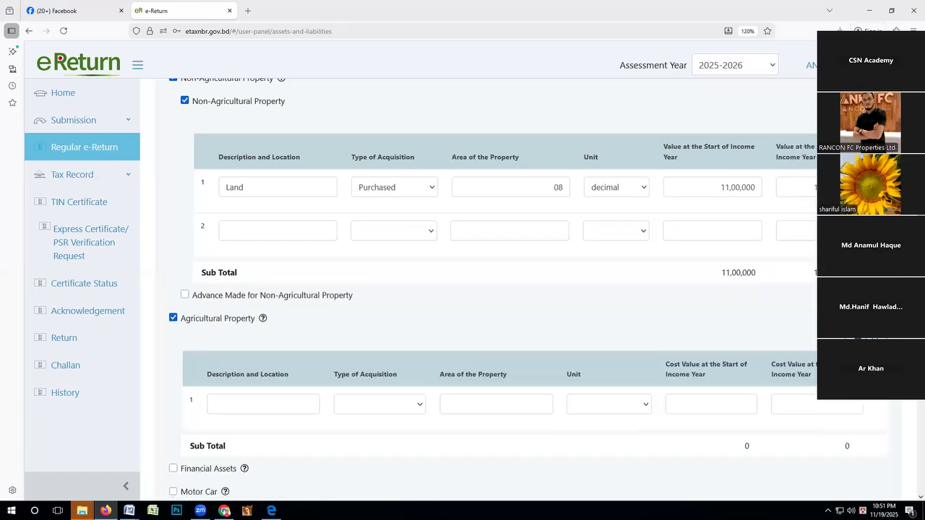
left_click(277, 235)
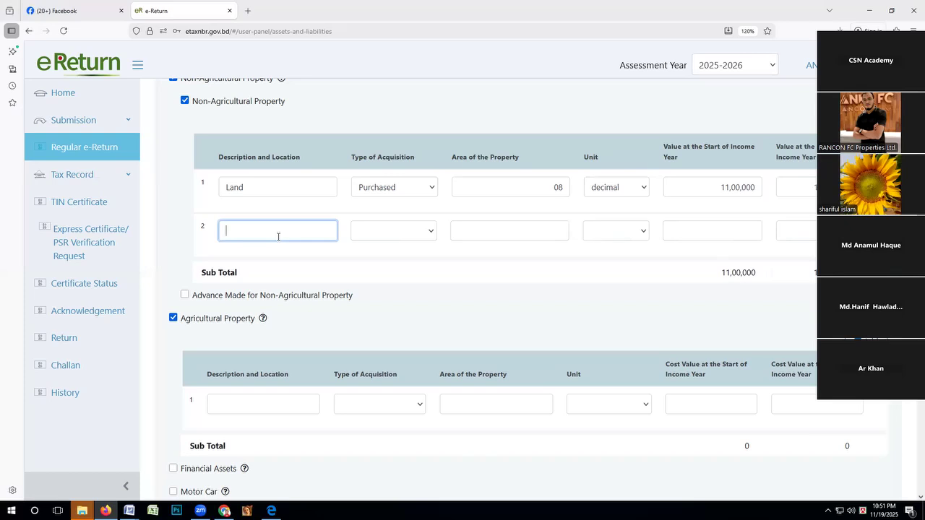
type("Land")
left_click(423, 238)
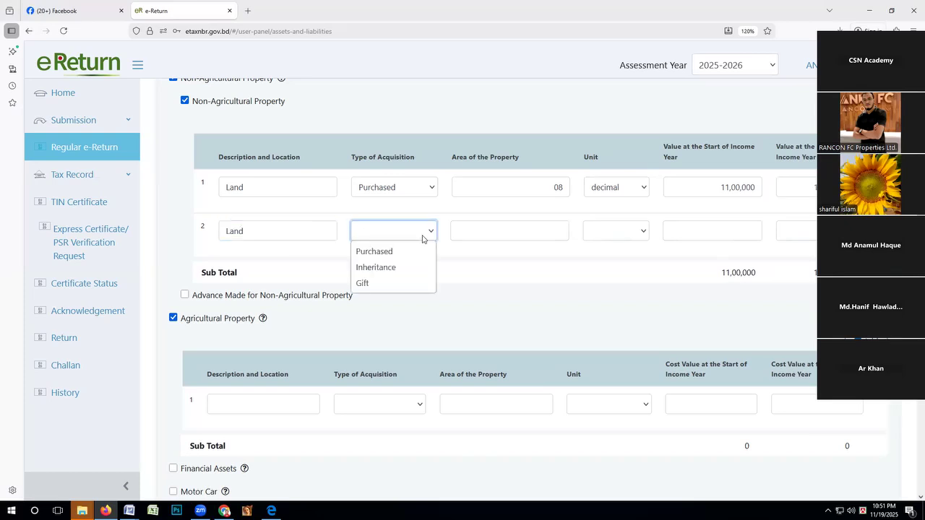
left_click(392, 269)
left_click(537, 227)
type("05")
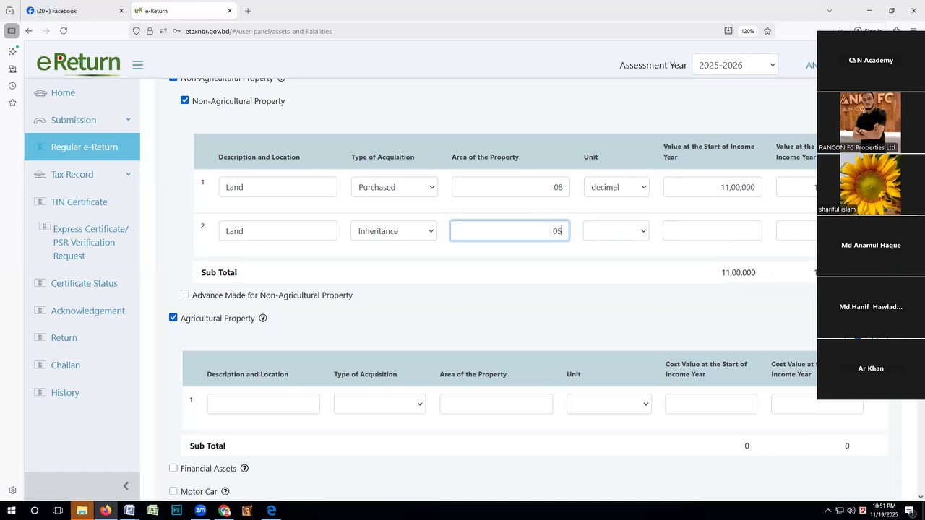
Set the inherited land's unit to decimal, enter 0 as its start-of-year value, and fill in its year-end value.
left_click(612, 231)
left_click(598, 283)
left_click(713, 231)
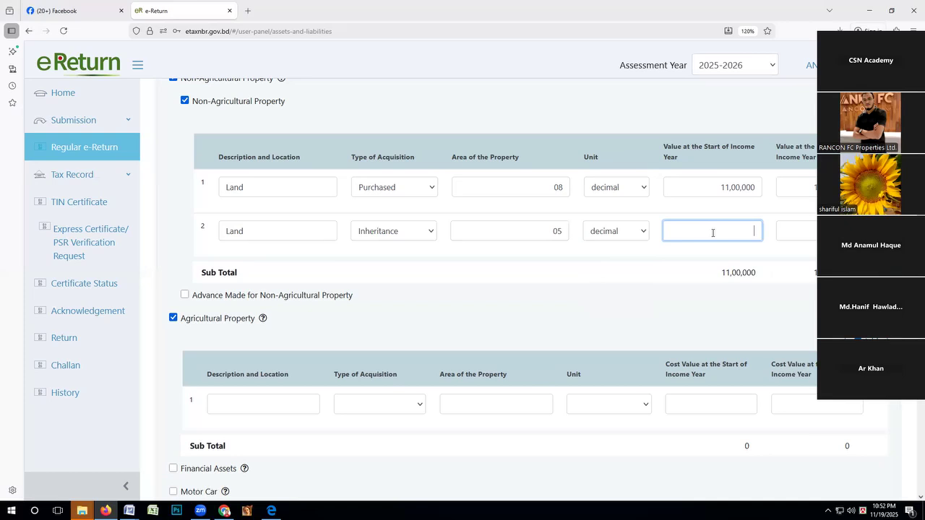
type("0")
left_click(789, 234)
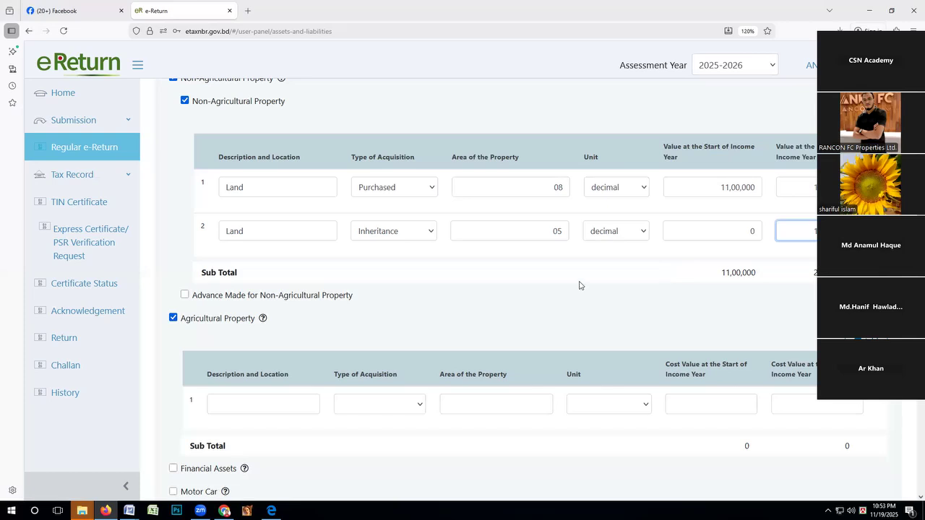
Add a third non-agricultural property row described as Land with Gift as the type of acquisition.
left_click(871, 120)
left_click(306, 276)
type("L")
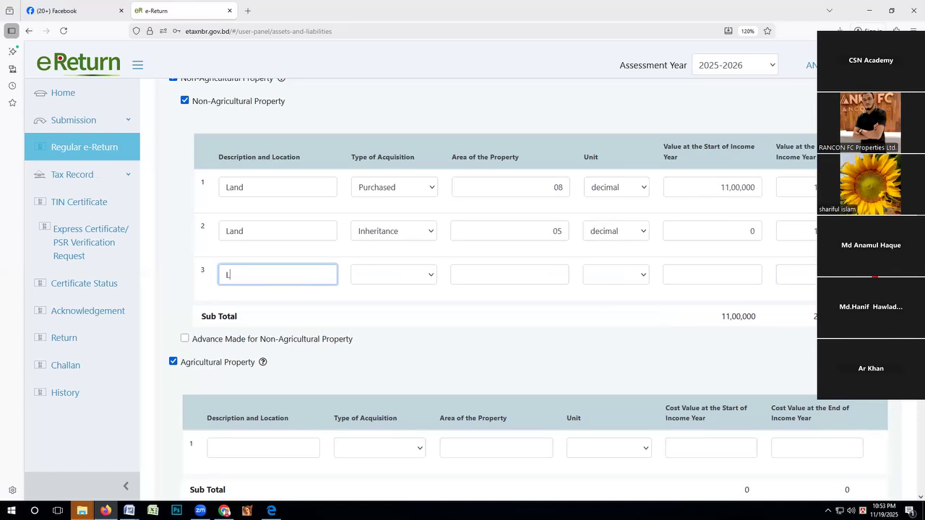
type("and")
left_click(395, 275)
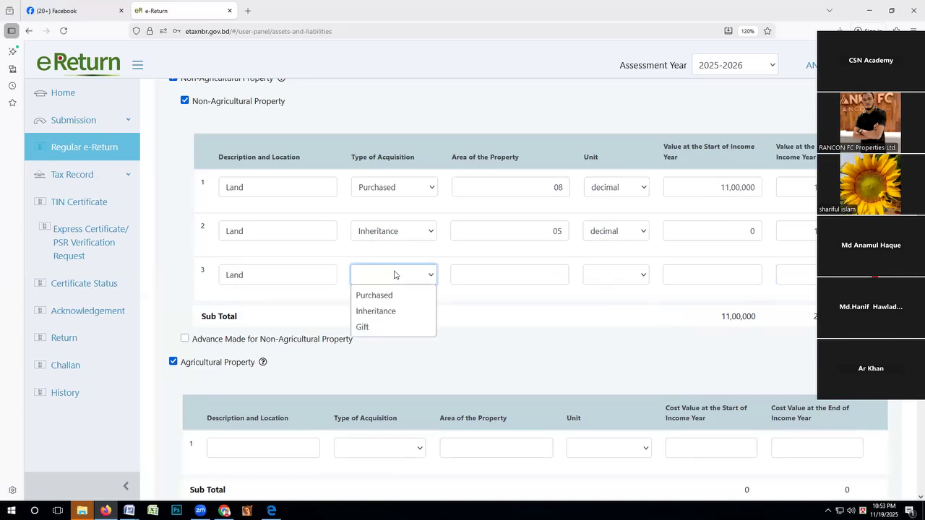
left_click(372, 326)
Give the gifted land an area of 05 decimal and a start-of-year value of 0, and fill in its year-end value.
left_click(507, 278)
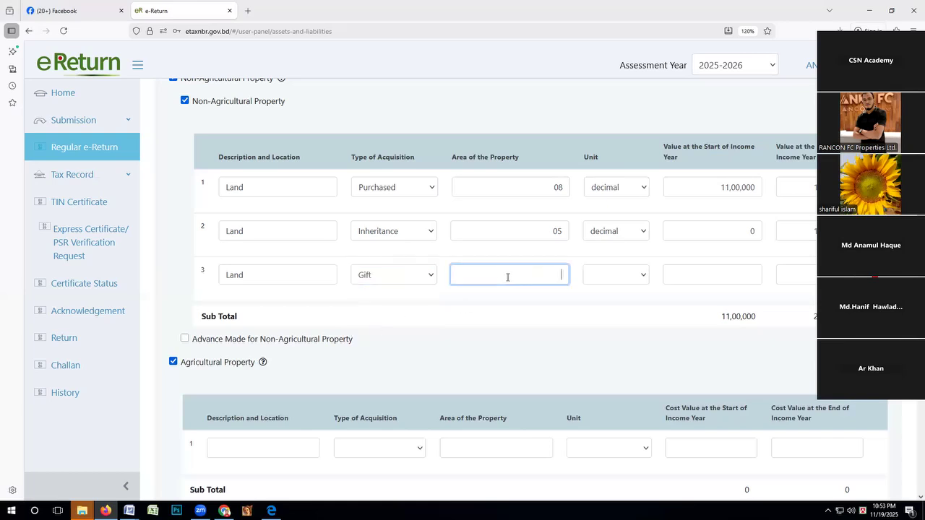
type("05")
left_click(639, 281)
left_click(604, 329)
left_click(721, 279)
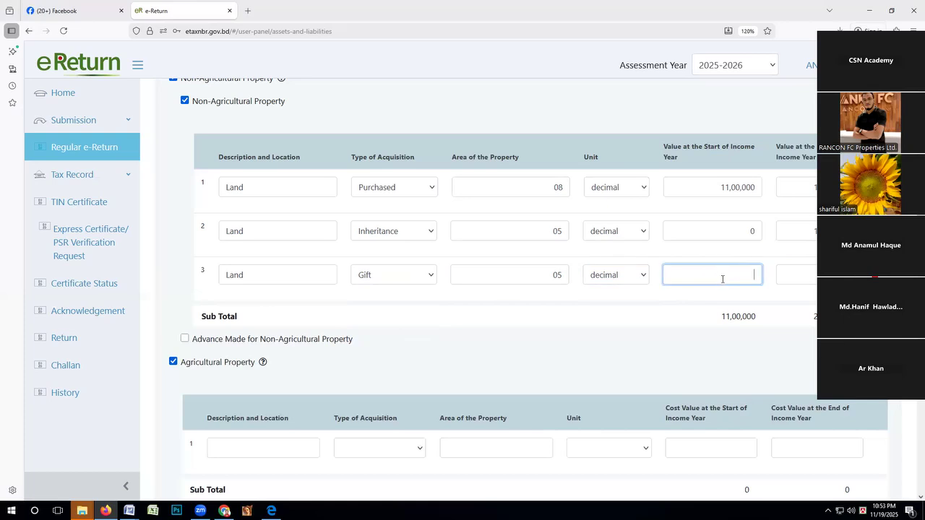
type("0")
key("Tab")
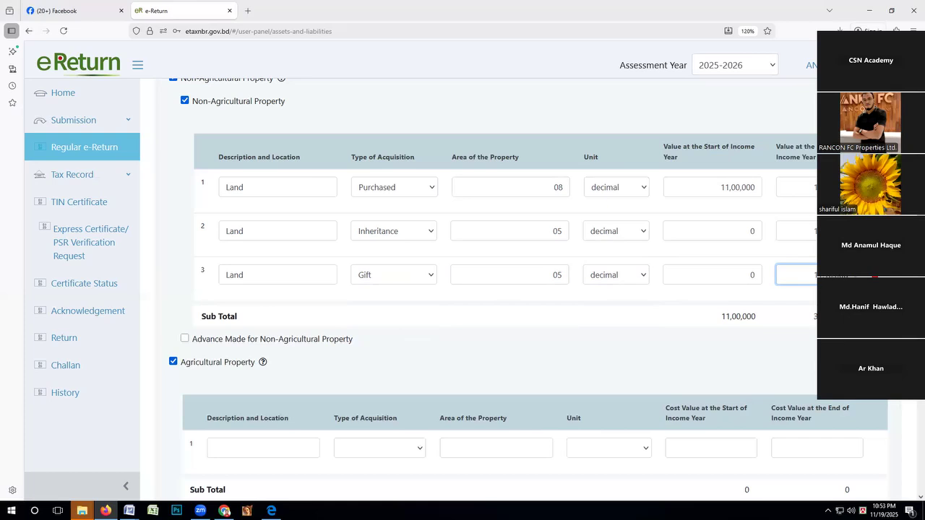
Remove the gifted and inherited land rows and reset the Non-Agricultural Property table to a single blank row.
left_click(874, 275)
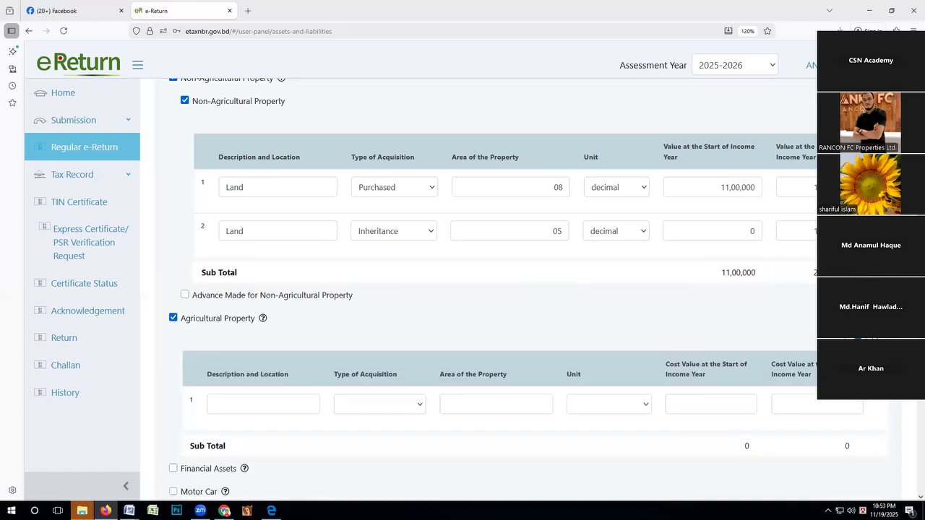
left_click(875, 231)
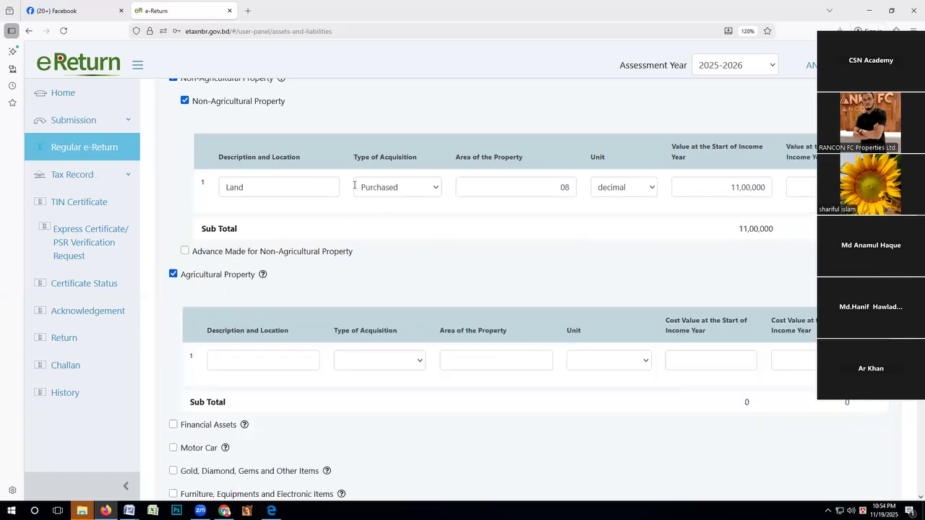
left_click(185, 101)
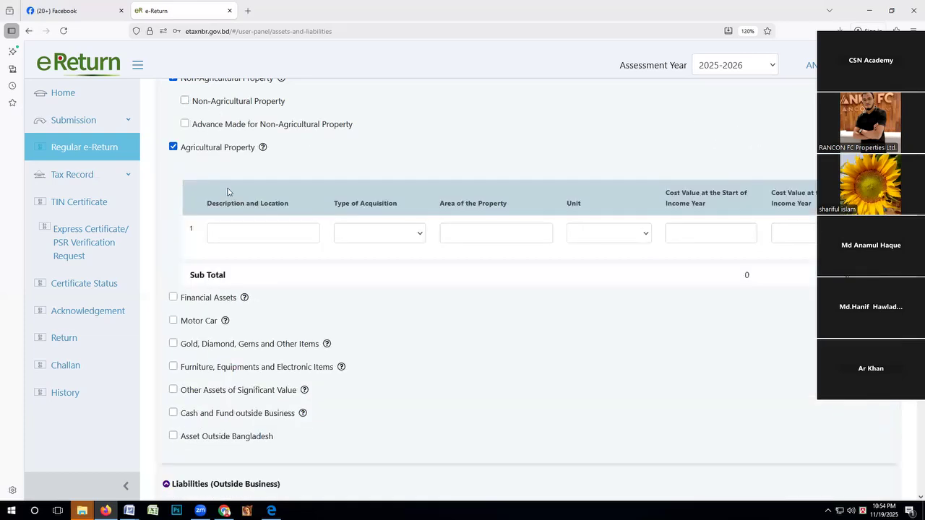
scroll(232, 195, "up", 2)
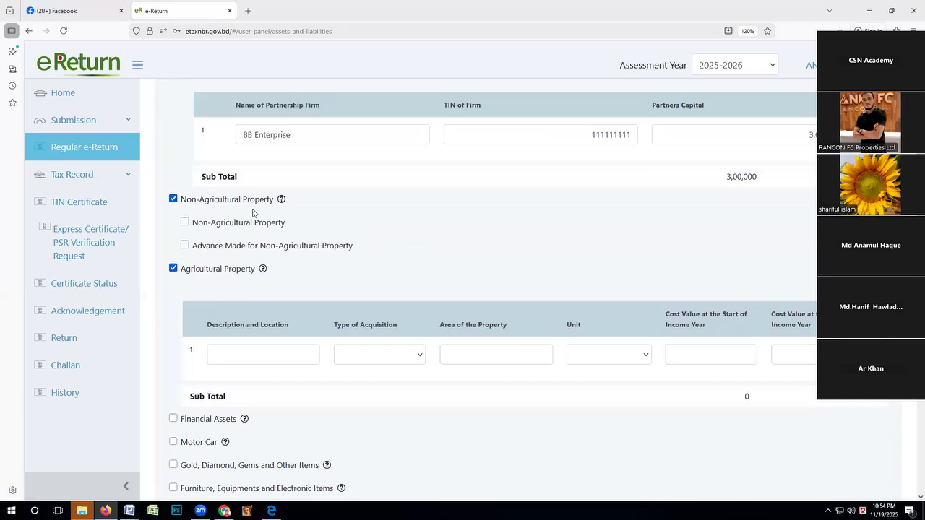
left_click(184, 224)
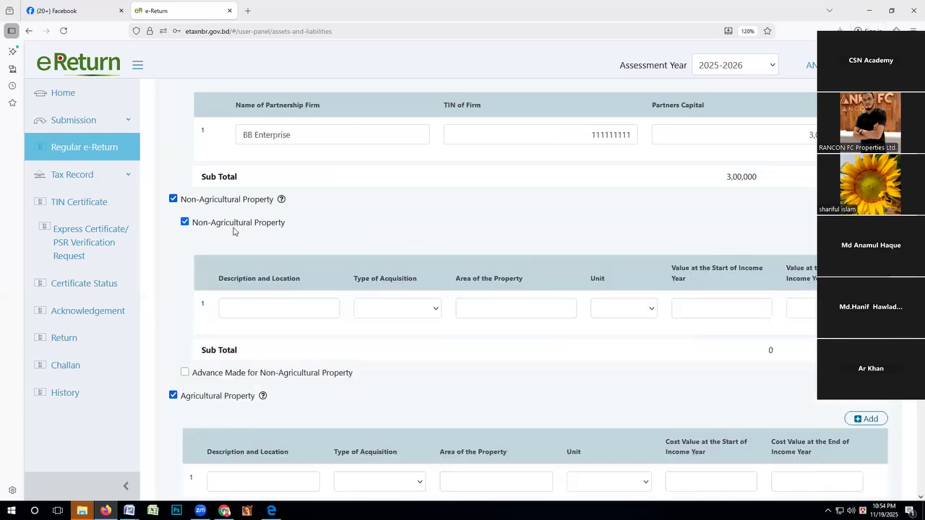
Describe the first non-agricultural property as "Mouza : M, U, P: D" with Purchased as its type of acquisition.
scroll(235, 233, "down", 1)
left_click(233, 251)
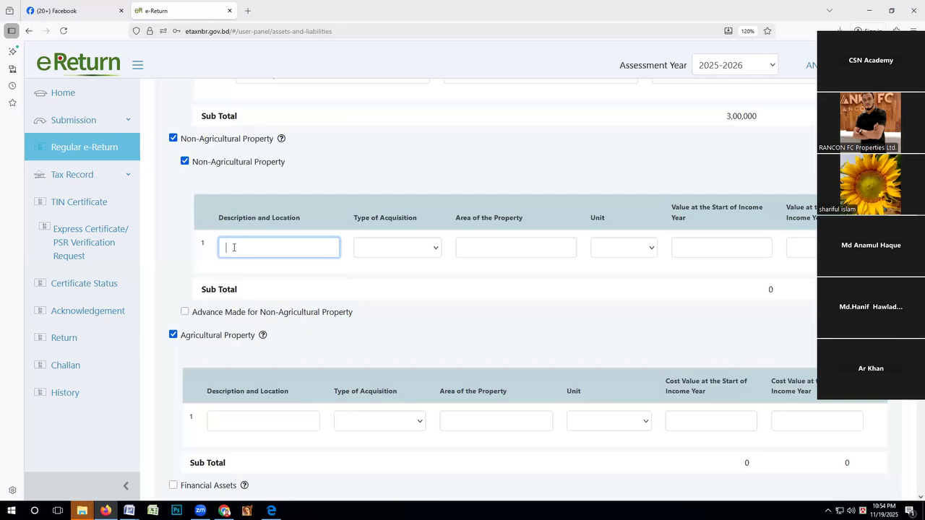
type("M")
type("o")
key("BackSpace")
type("ouza : M, U, P: D")
key("BackSpace")
type("D")
left_click(432, 247)
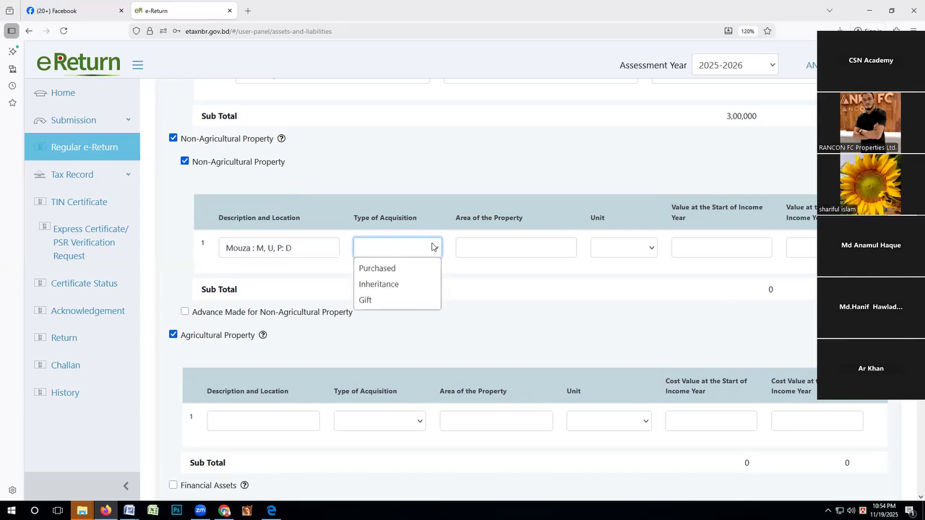
left_click(401, 269)
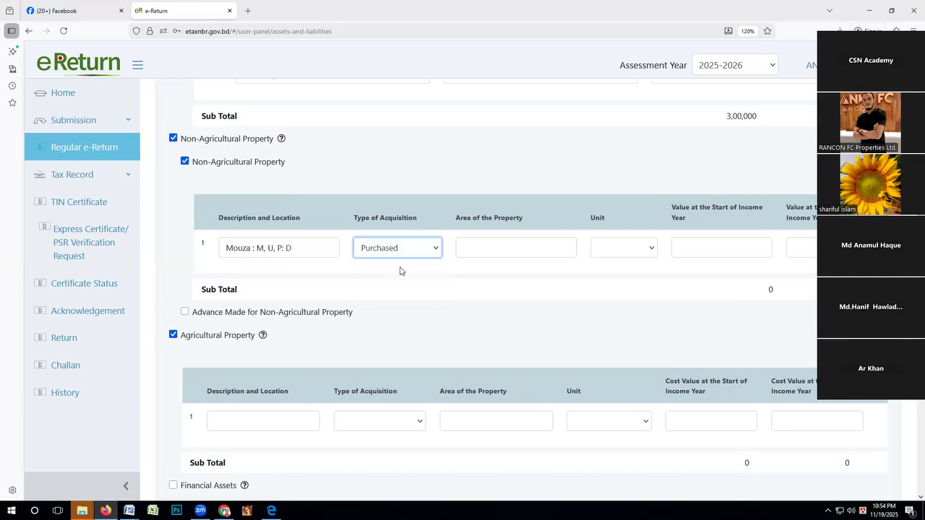
Try Inheritance and Gift as the first property's type of acquisition and return it to Purchased.
left_click(431, 248)
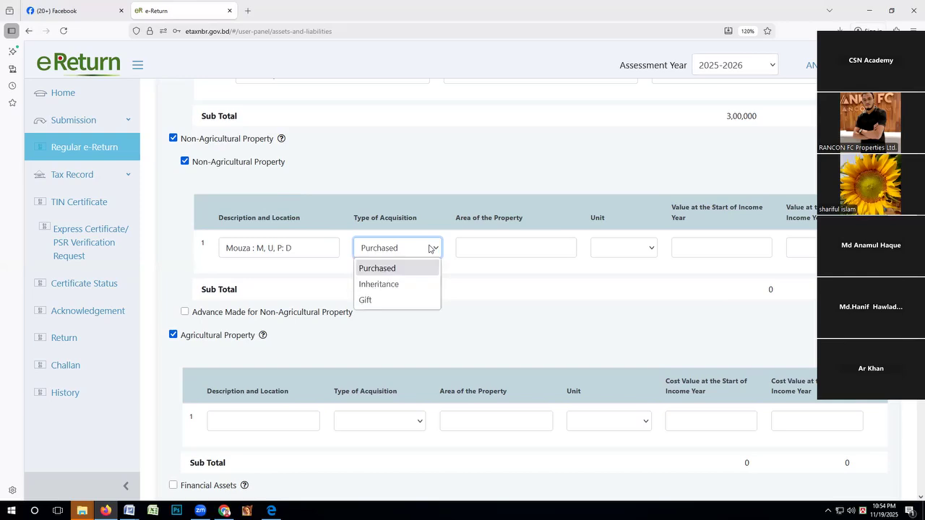
left_click(404, 289)
left_click(434, 248)
left_click(383, 301)
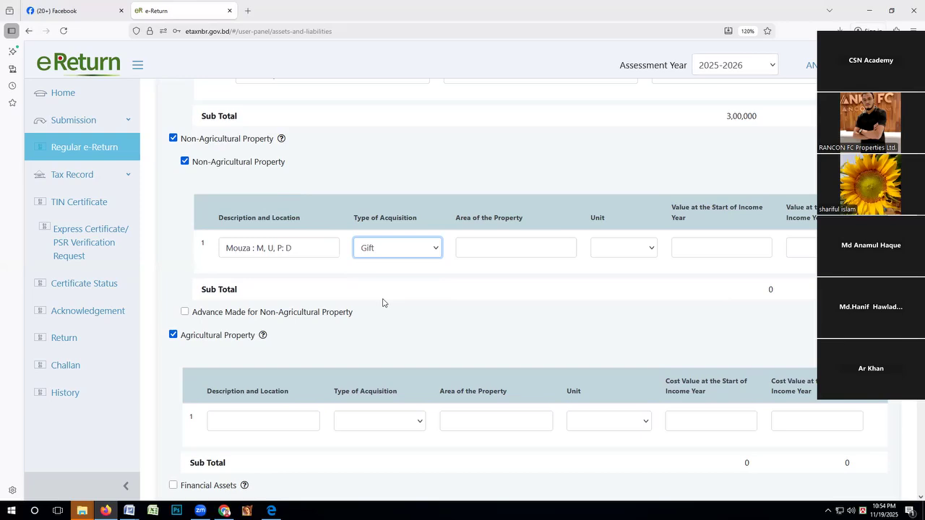
left_click(434, 248)
left_click(375, 269)
Set the first property's unit to decimal and its area to 08.
left_click(627, 255)
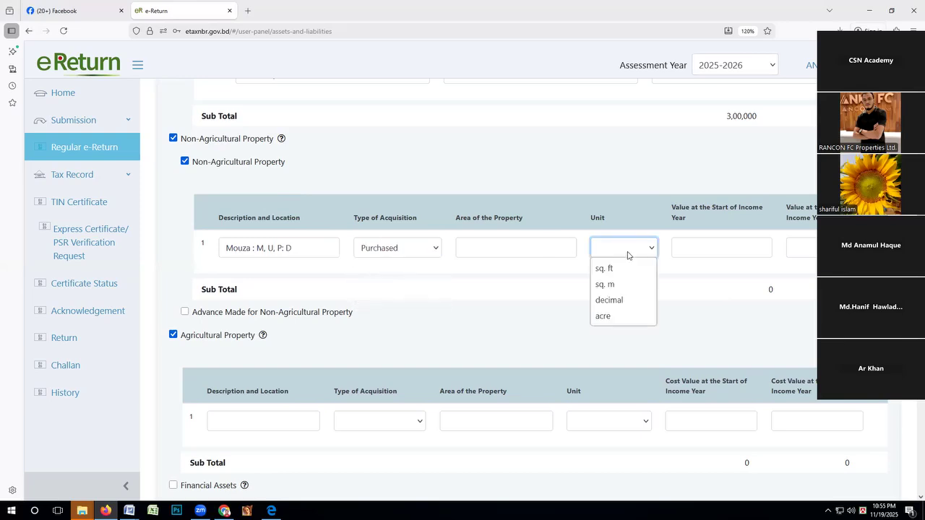
left_click(604, 300)
left_click(547, 249)
type("08")
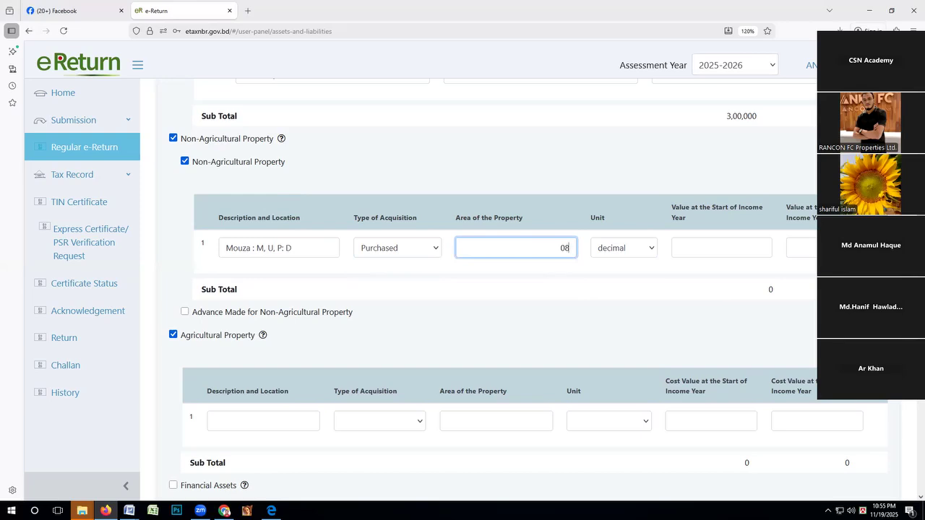
Enter 11,00,000 as the first property's value at the start of the income year and fill in its year-end value.
left_click(695, 243)
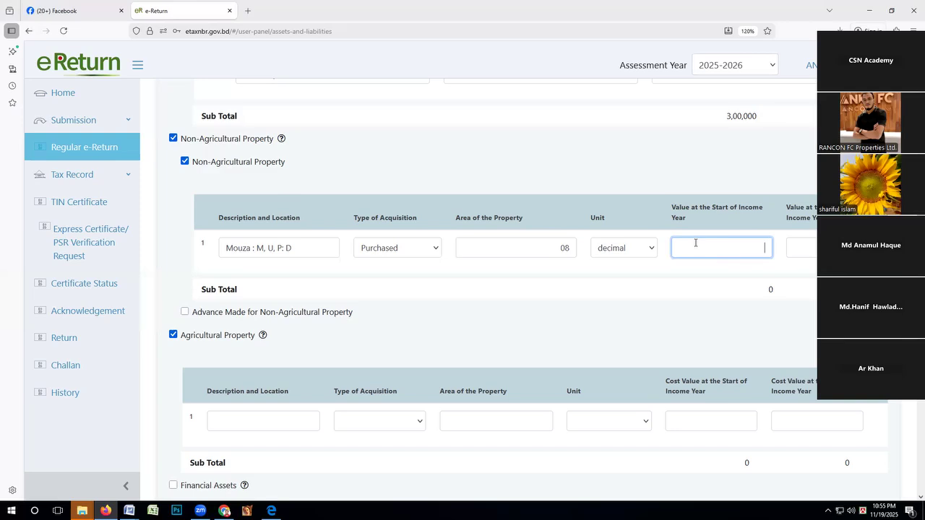
type("1100000")
left_click(805, 248)
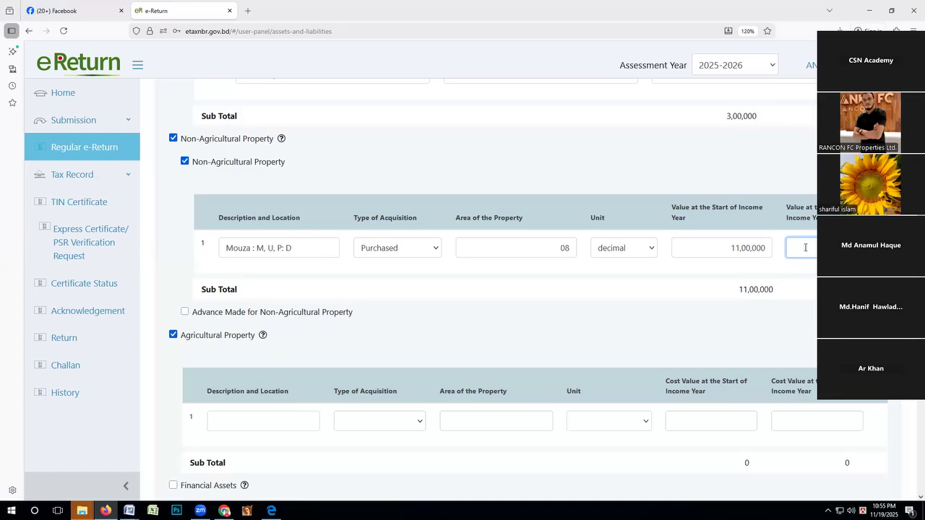
Add a second non-agricultural property row with the first row's description copied in and Purchased as the type of acquisition.
left_click(864, 184)
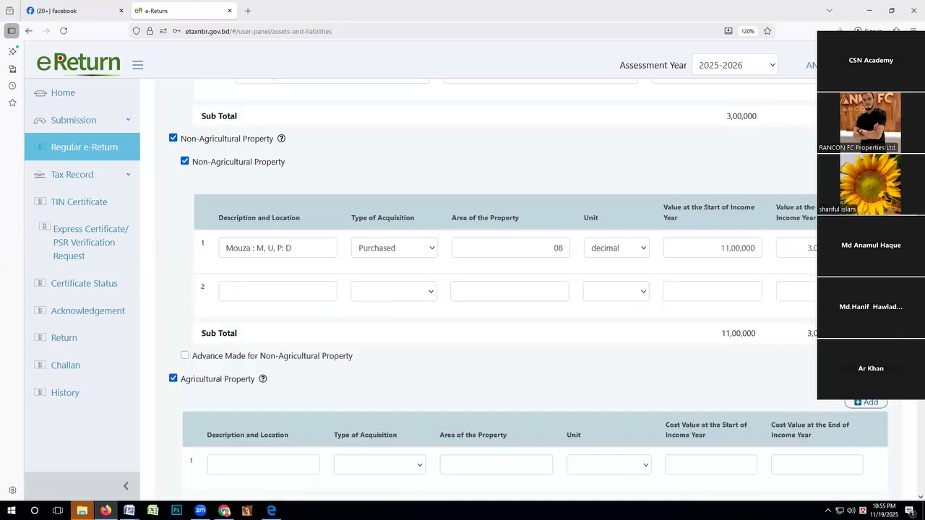
left_click(299, 291)
left_click_drag(295, 250, 212, 250)
key("ctrl+c")
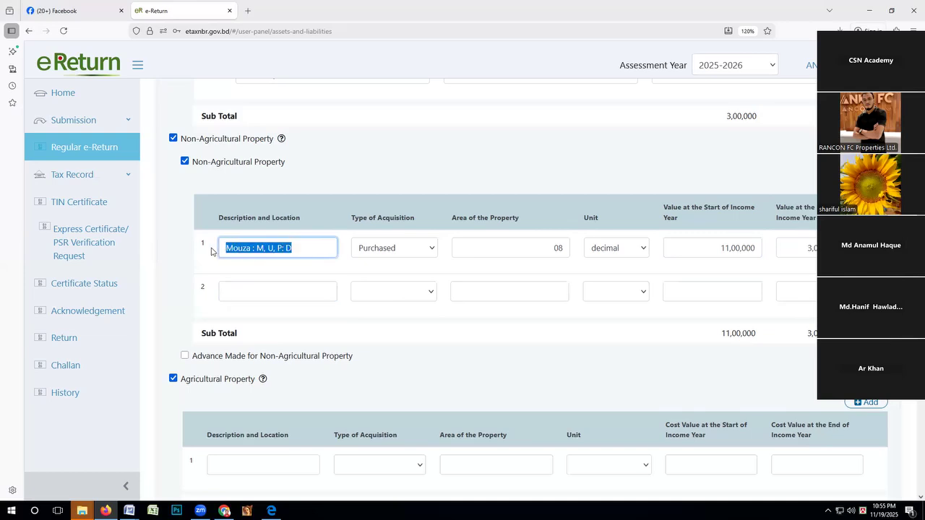
left_click(268, 295)
left_click(268, 296)
key("ctrl+v")
left_click(427, 291)
left_click(385, 312)
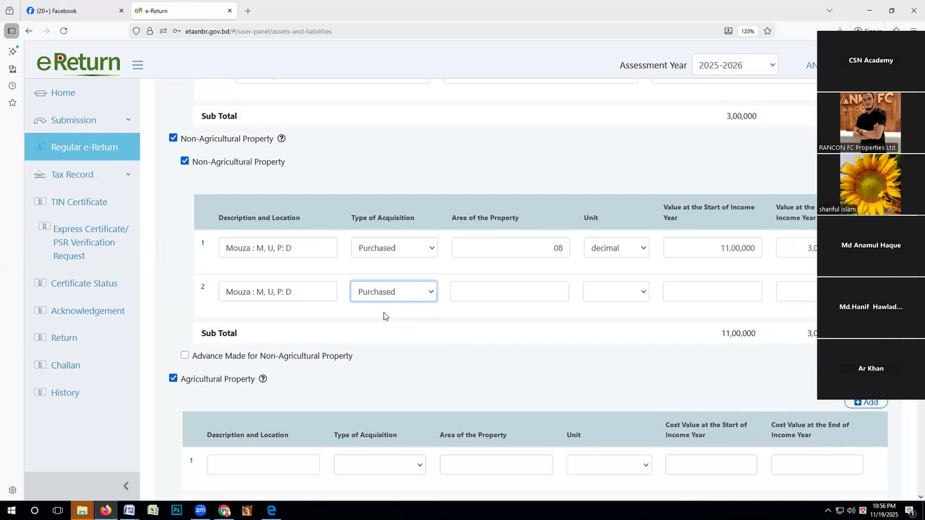
Set the second property's unit to sq. ft and its area to 1830.
left_click(598, 292)
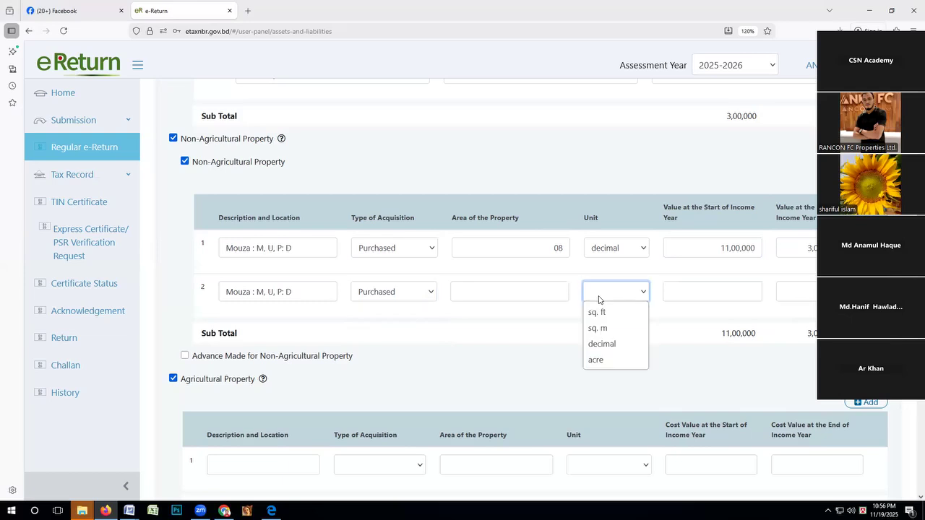
left_click(598, 312)
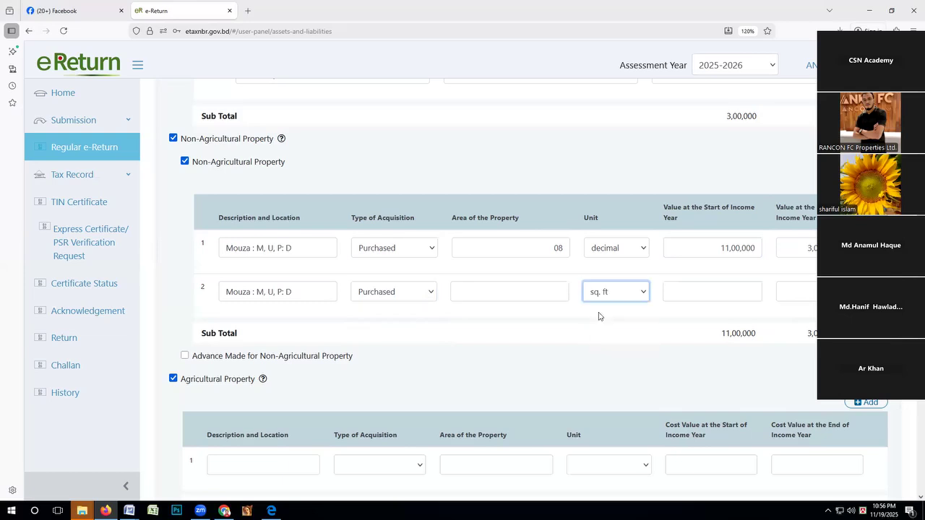
left_click(513, 283)
type("1830")
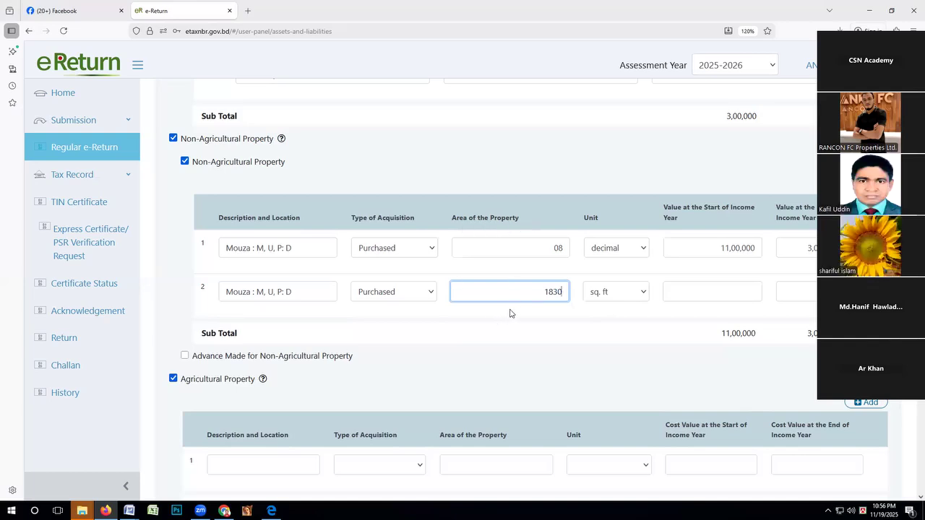
Enter 80,00,000 as the second property's value at the start of the income year and copy it to the year-end value.
left_click(700, 293)
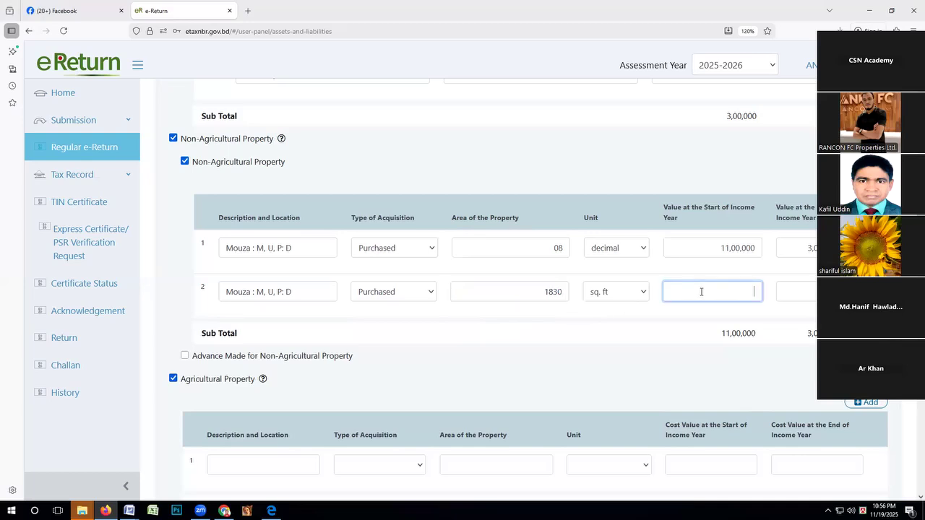
type("8000000")
left_click_drag(720, 291, 767, 294)
left_click(795, 290)
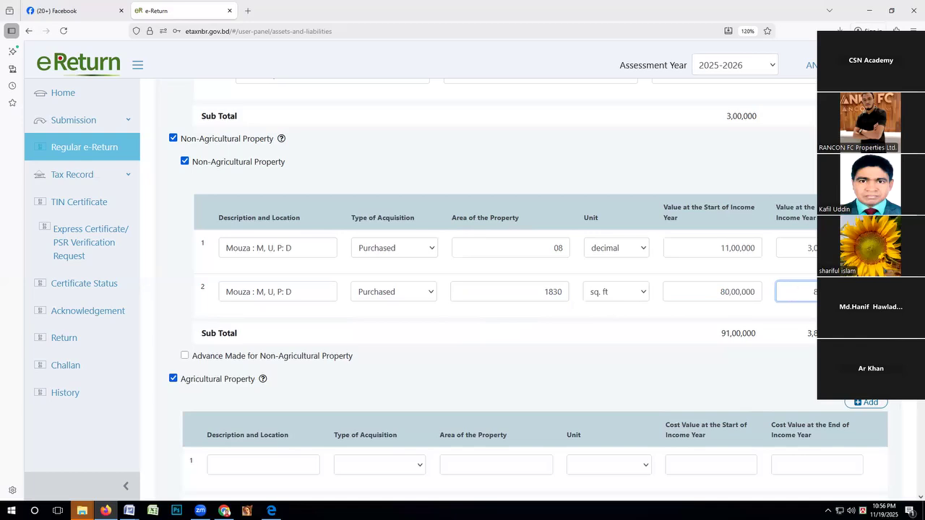
Add a third non-agricultural property row with the same Mouza description copied in and Gift as the type of acquisition.
left_click(865, 185)
left_click(291, 334)
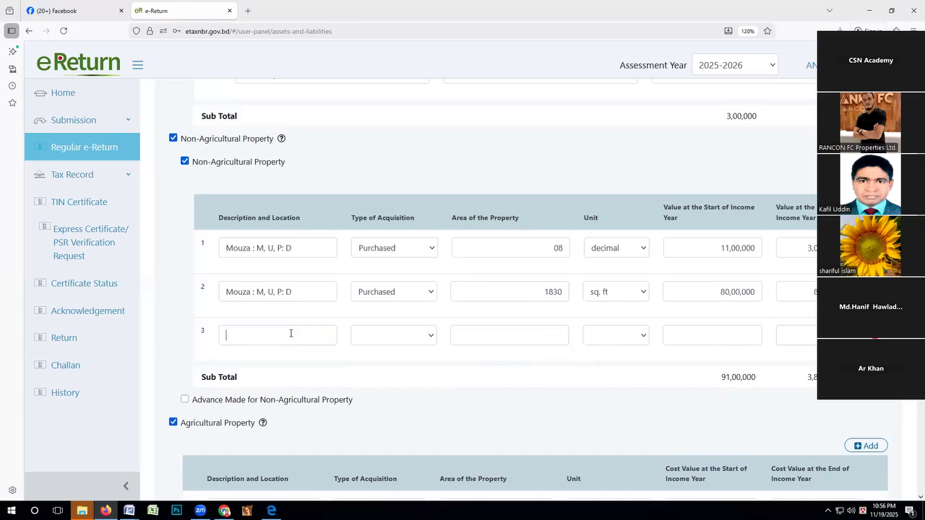
left_click_drag(302, 295, 208, 293)
key("ctrl+c")
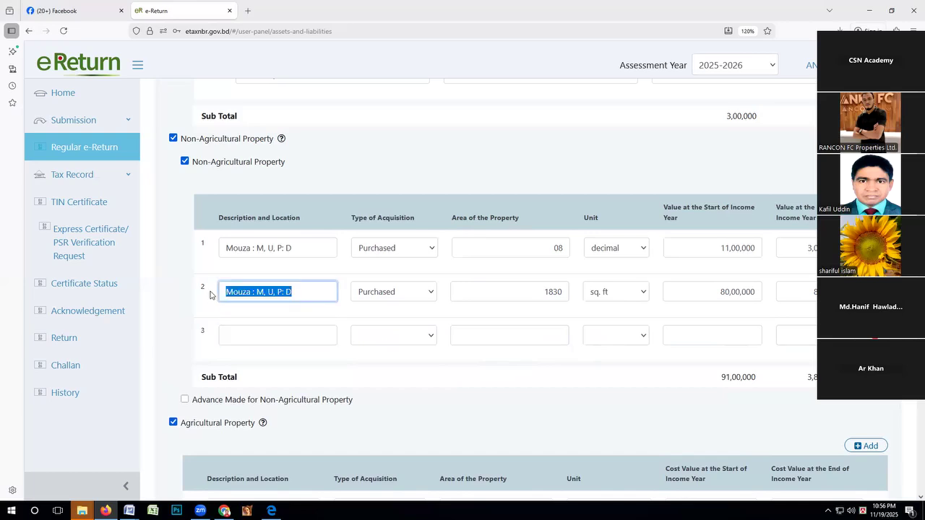
left_click(250, 337)
key("ctrl+v")
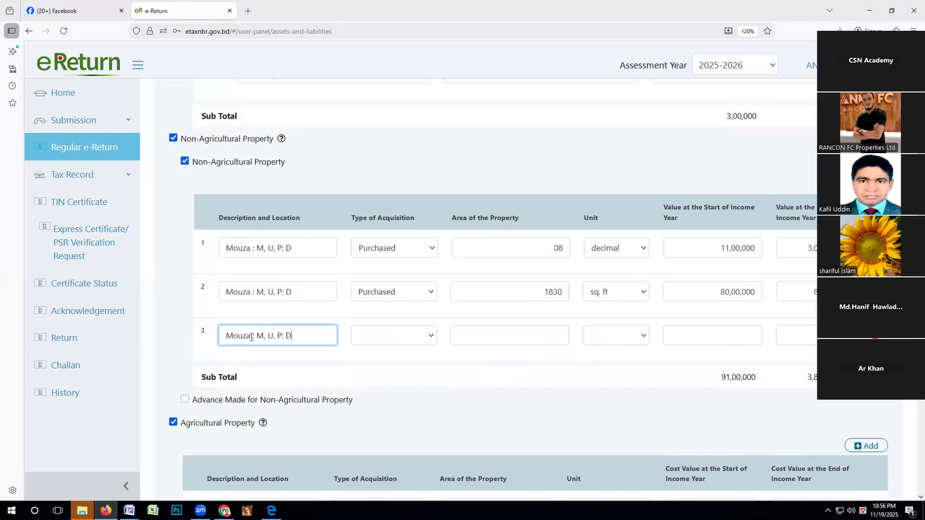
left_click(377, 340)
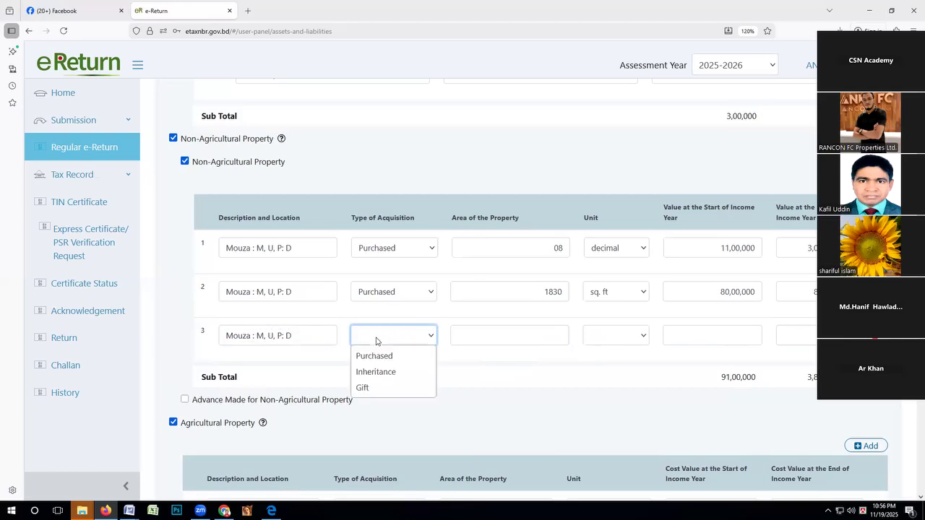
left_click(365, 389)
Set the gifted property's area to 1830 and its unit to sq. ft.
left_click(524, 328)
type("1830")
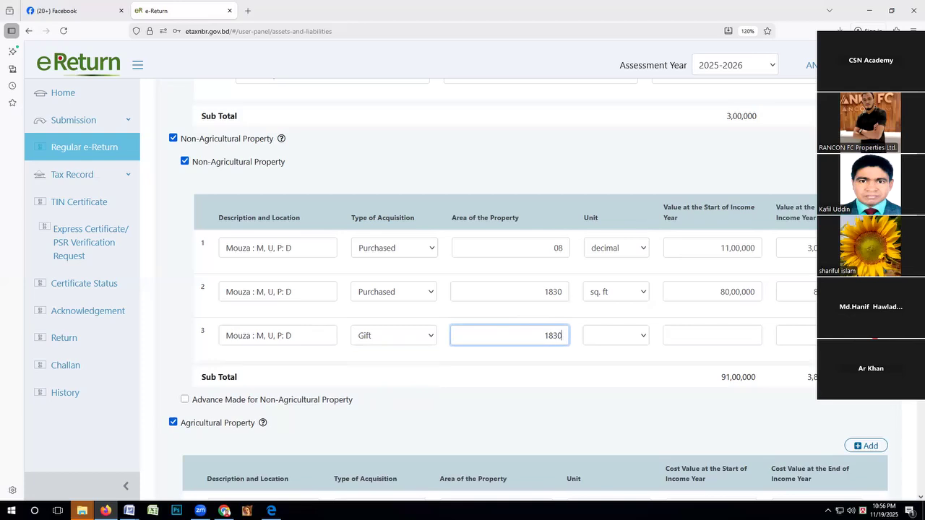
left_click(641, 336)
left_click(612, 361)
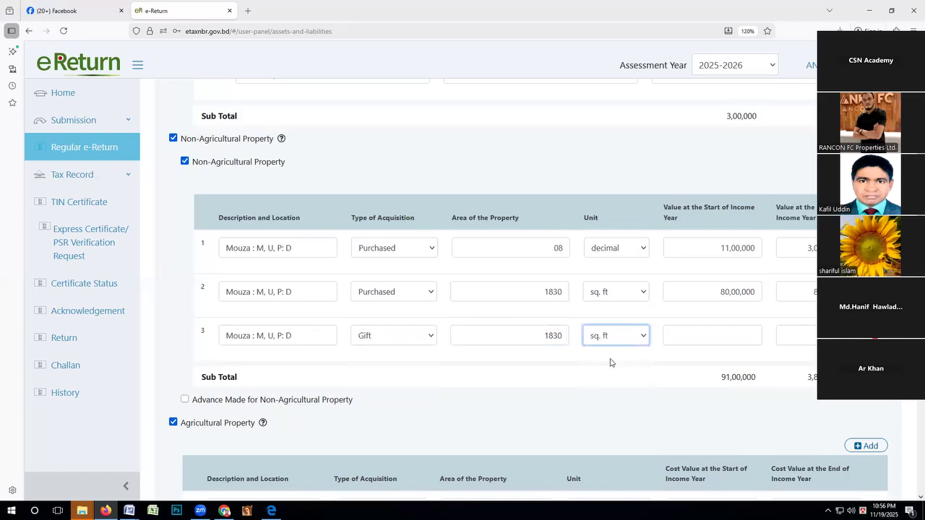
Enter 0 as the gifted property's start-of-year value and 80,00,000 as its year-end value.
left_click(713, 336)
type("0")
left_click(801, 335)
type("8000000")
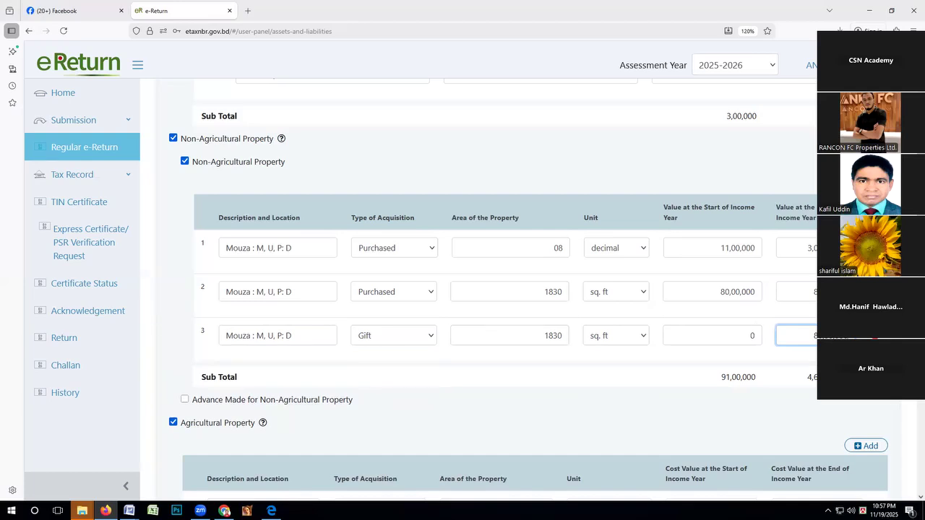
Review the first property's area together with its values at the start and end of the income year.
left_click(557, 248)
double_click(565, 252)
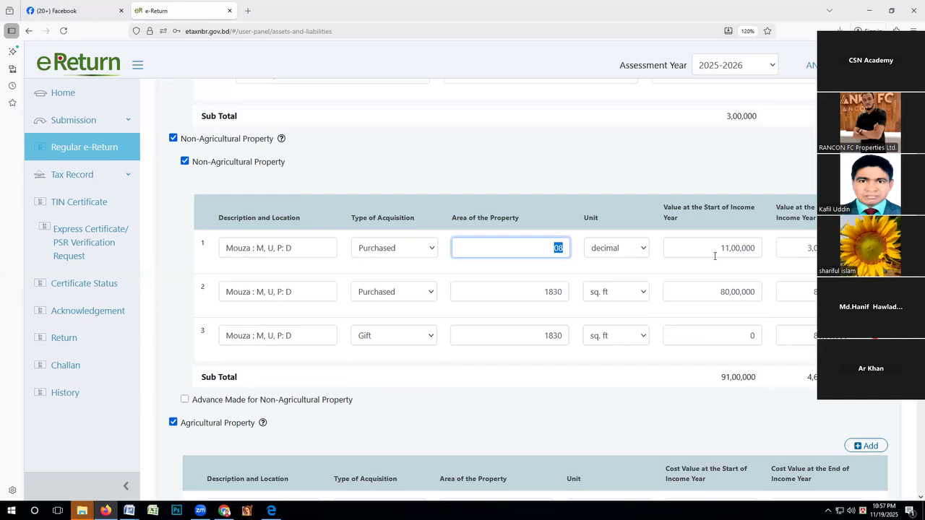
left_click_drag(714, 255, 751, 250)
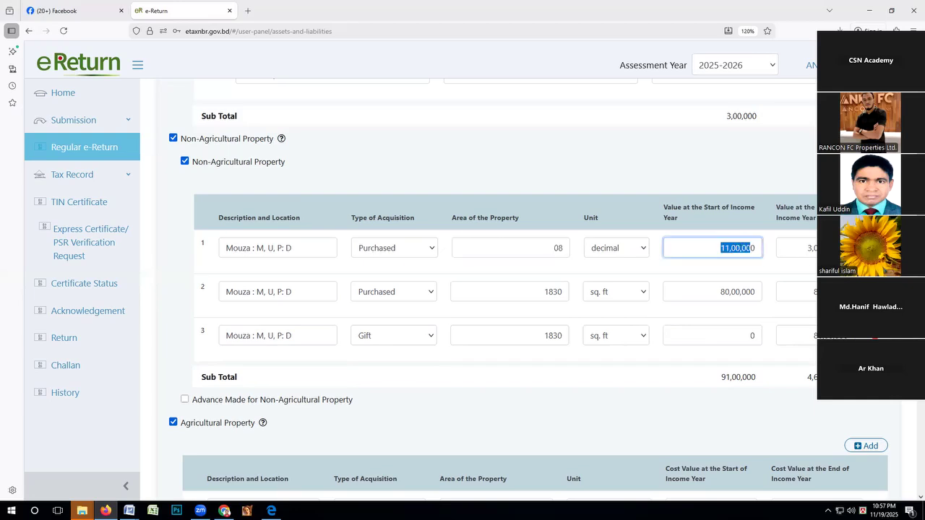
key("Tab")
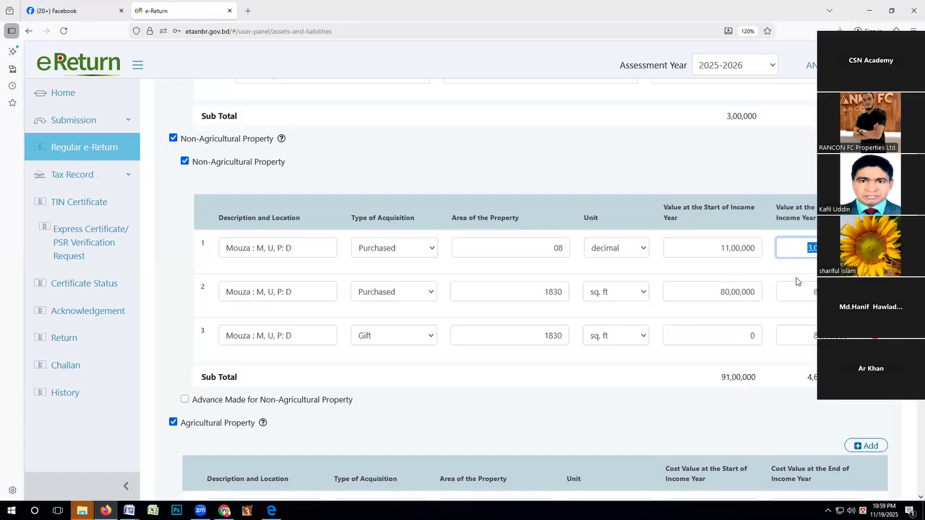
scroll(796, 281, "up", 3)
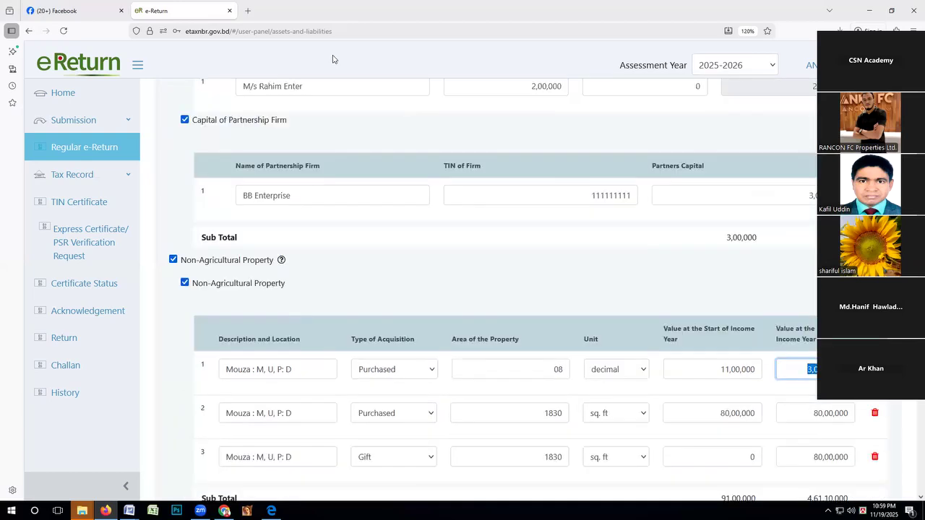
left_click(332, 59)
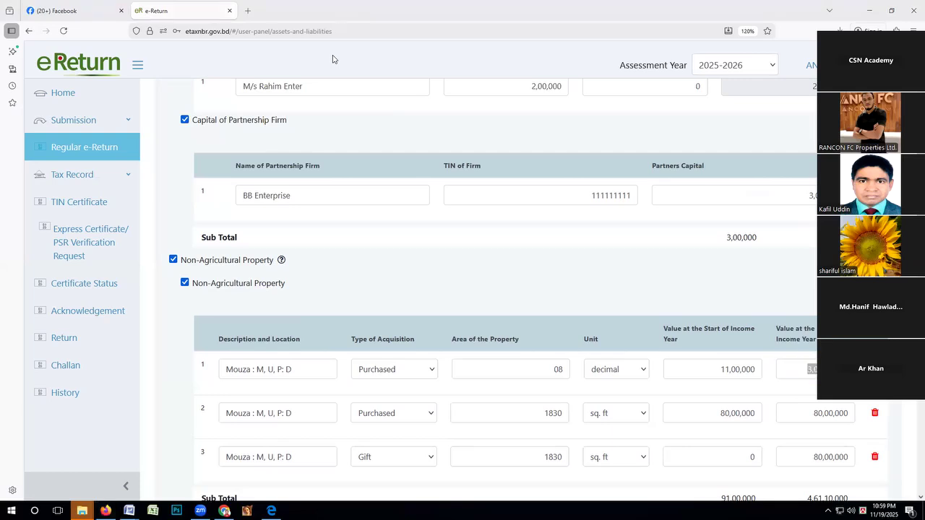
scroll(496, 177, "down", 3)
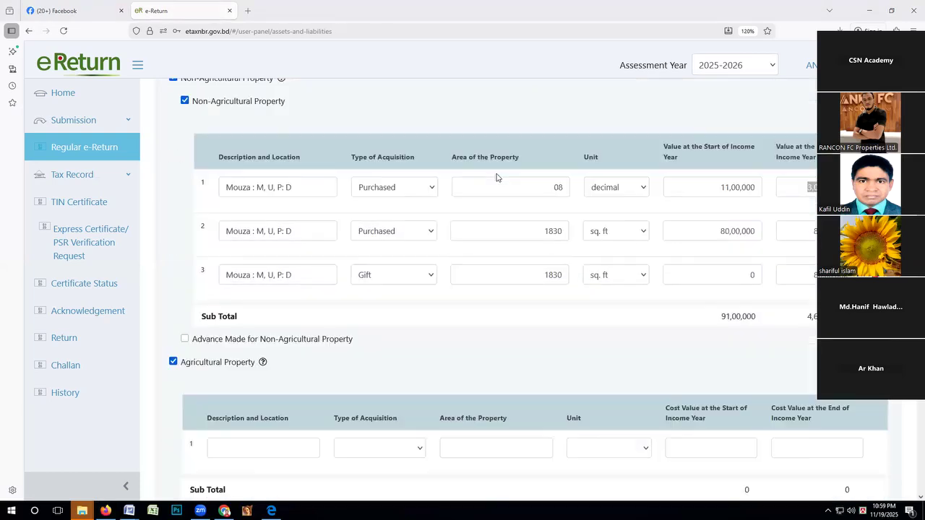
Add a fourth non-agricultural property row with the Mouza description copied from the third row and Purchased as the type of acquisition.
left_click(773, 212)
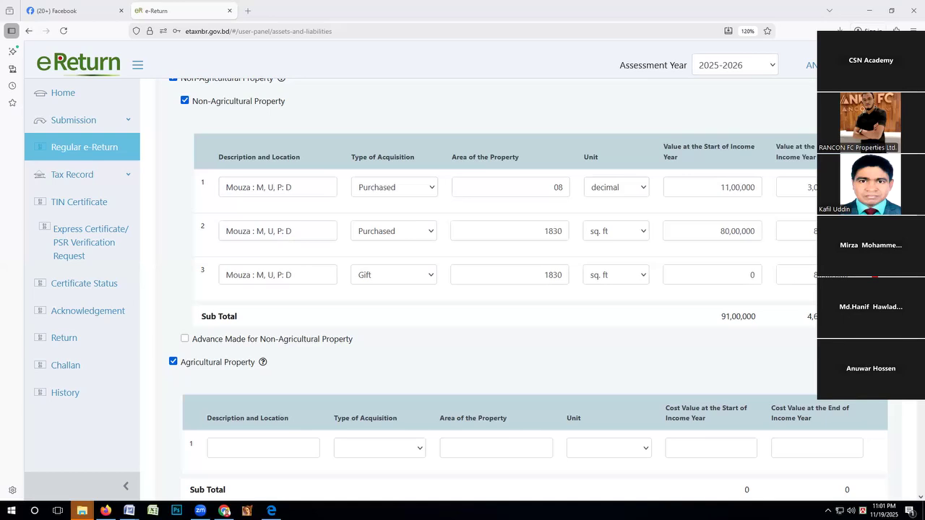
left_click_drag(292, 274, 211, 277)
key("ctrl+c")
left_click(285, 322)
key("ctrl+v")
left_click(413, 321)
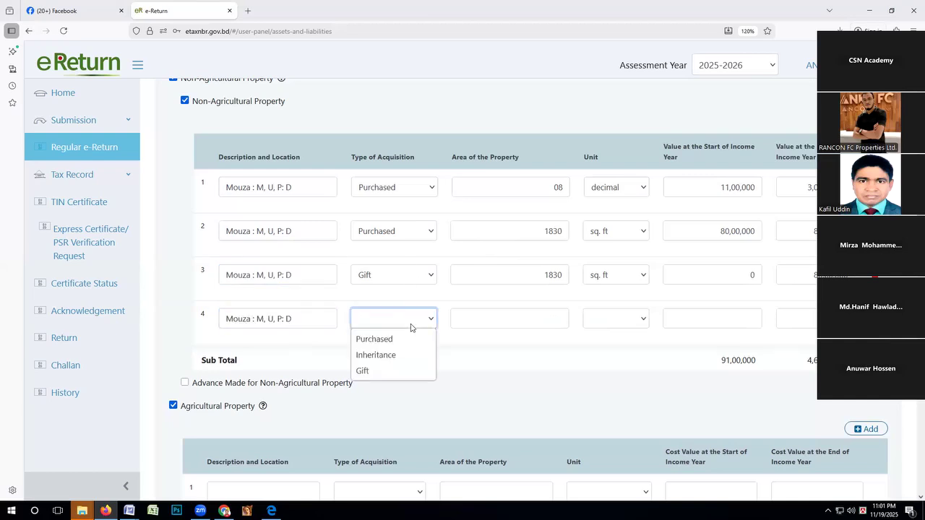
left_click(387, 339)
Set the fourth property's area to 1830 and its unit to sq. ft.
left_click(506, 322)
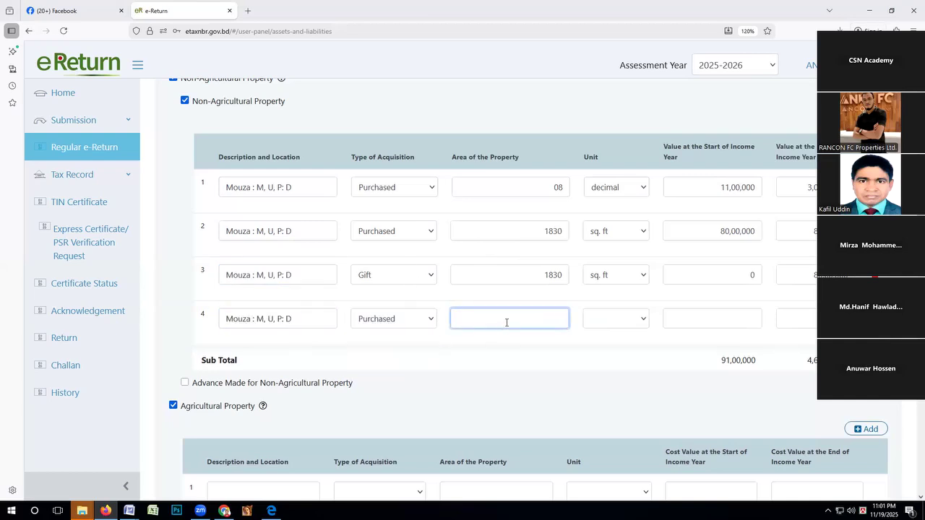
type("1830")
left_click(642, 320)
left_click(602, 337)
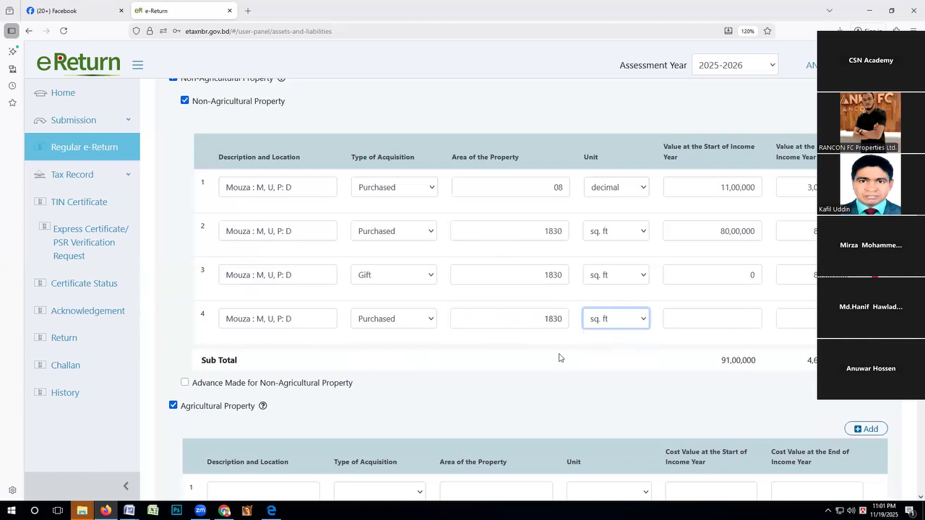
Copy the second property's start-of-year value of 80,00,000 into the fourth row and fill in that row's year-end value.
double_click(714, 230)
left_click(690, 319)
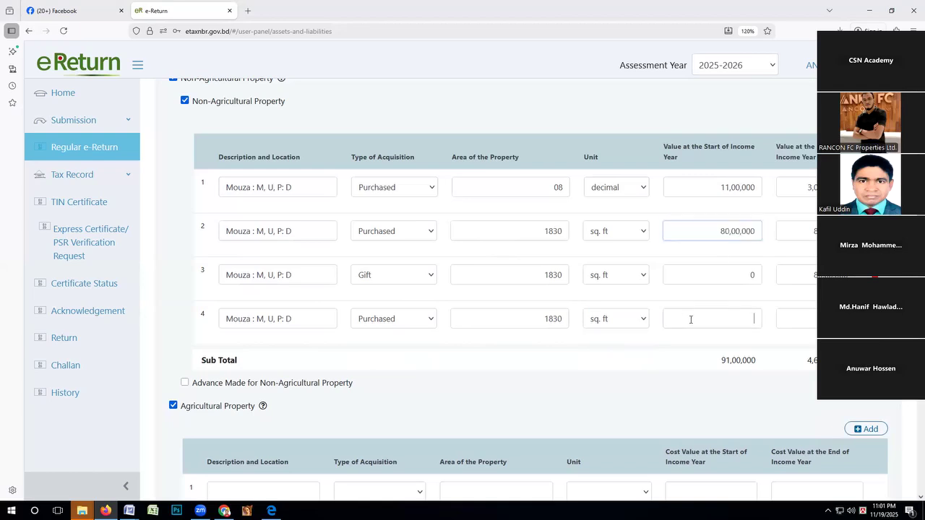
key("ctrl+v")
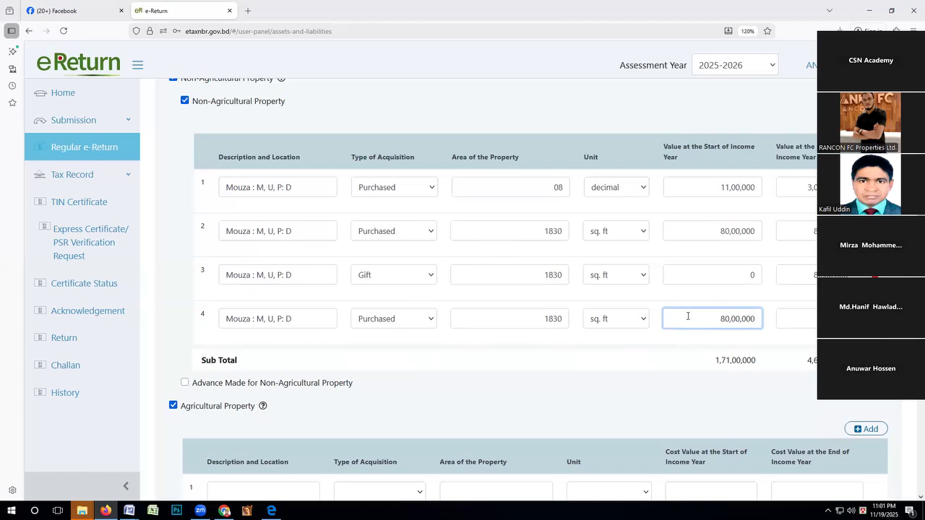
left_click(791, 321)
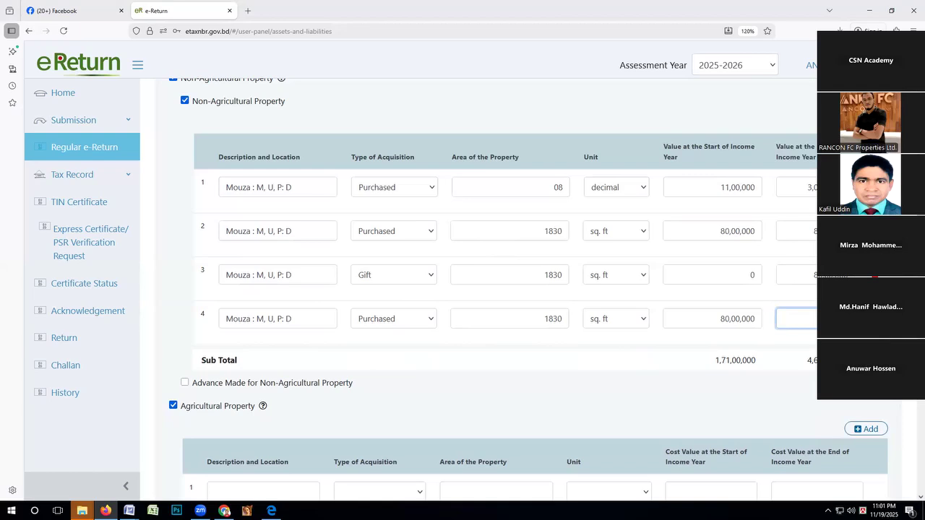
type("0")
Examine the first property's value at the start of the income year.
left_click(720, 188)
left_click_drag(720, 188, 743, 191)
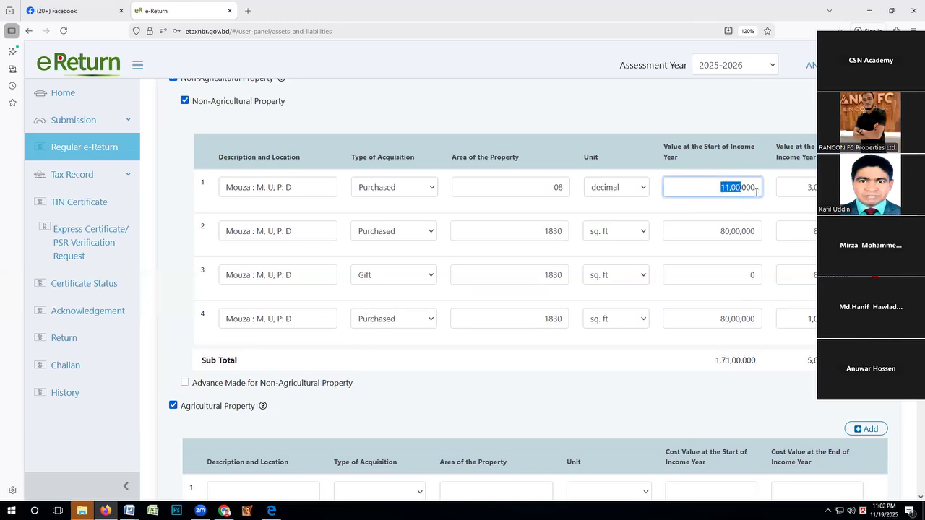
left_click_drag(757, 192, 702, 185)
left_click(750, 187)
left_click_drag(752, 186, 717, 187)
key("Tab")
key("Tab")
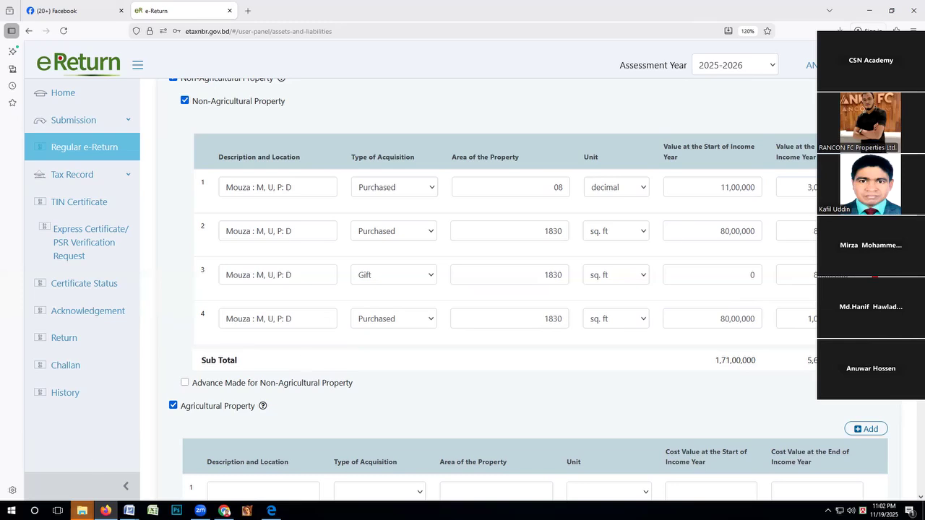
Close the two Zoom recording folder windows and the E-Return Class folder window in File Explorer.
mouse_move(82, 510)
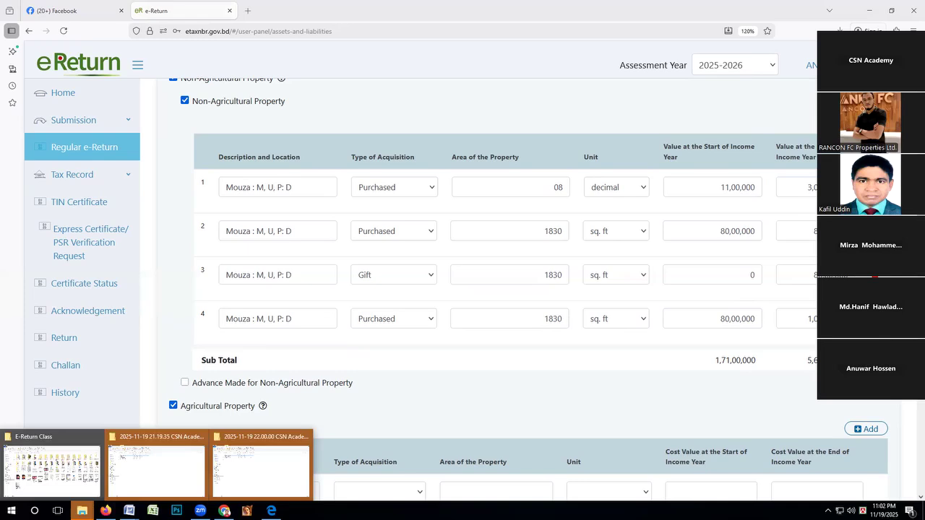
left_click(127, 467)
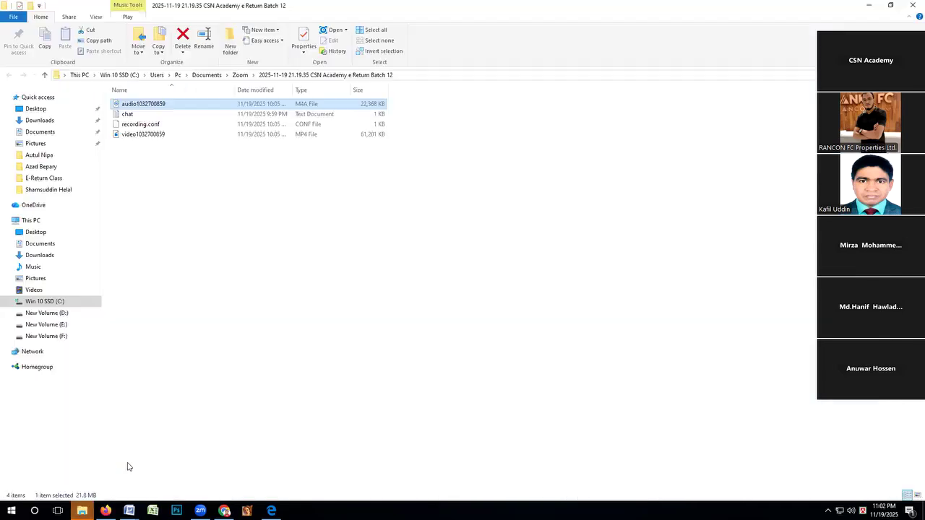
left_click(912, 6)
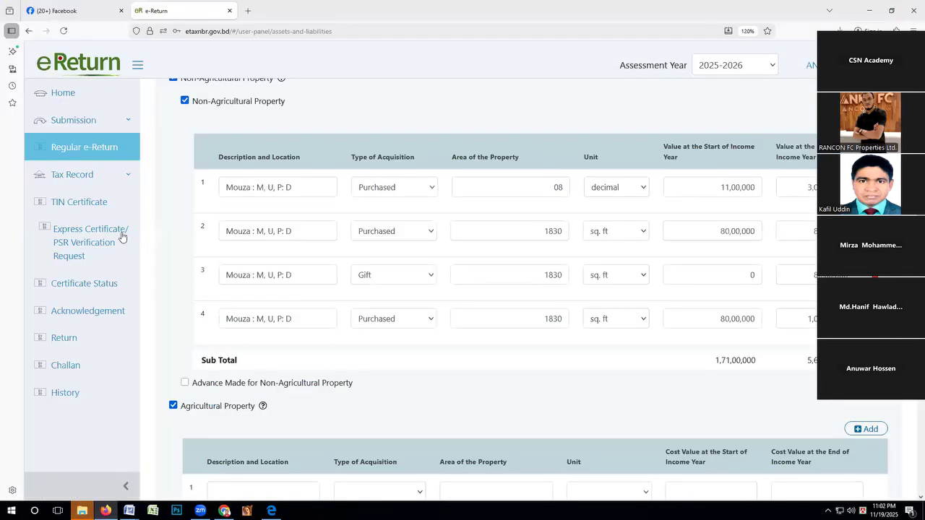
mouse_move(81, 511)
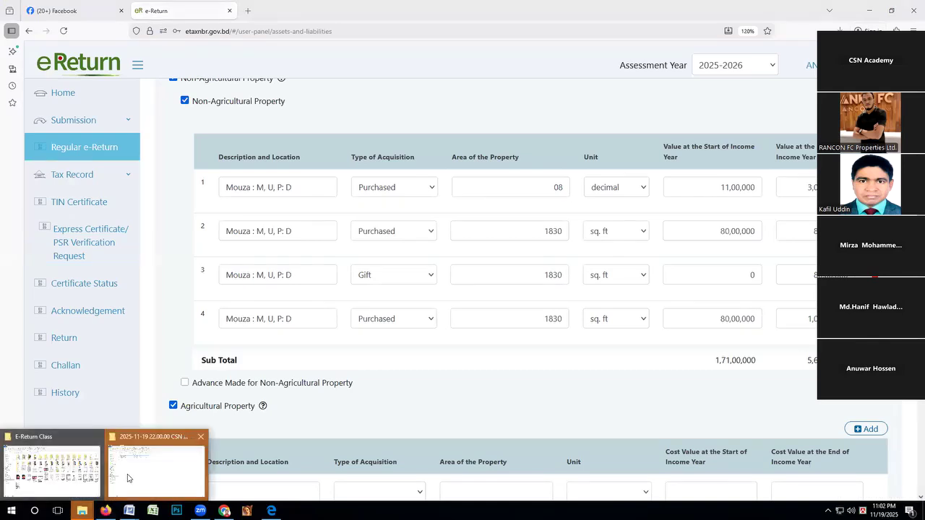
left_click(129, 476)
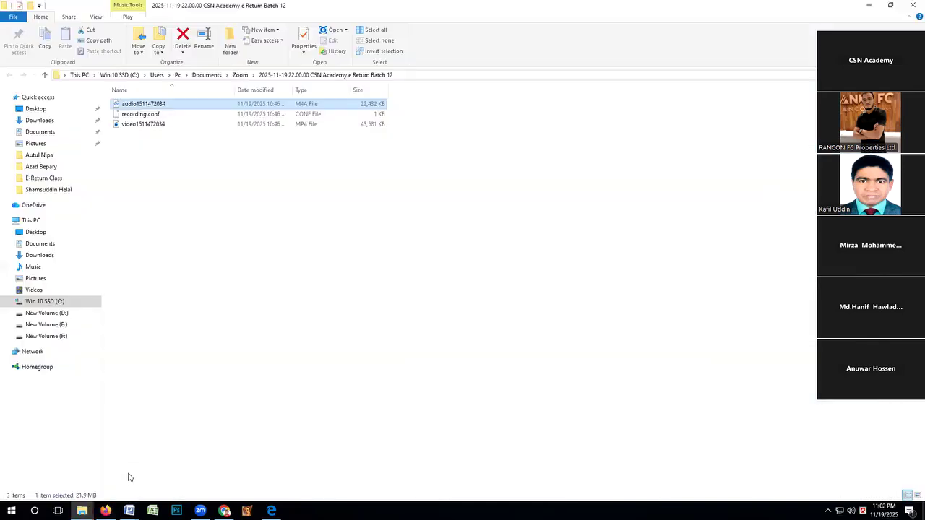
left_click(912, 6)
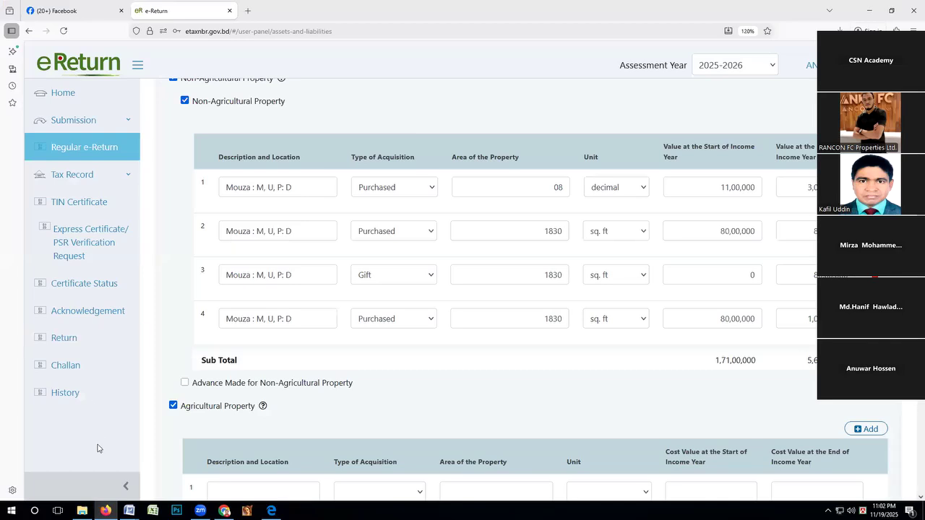
left_click(82, 511)
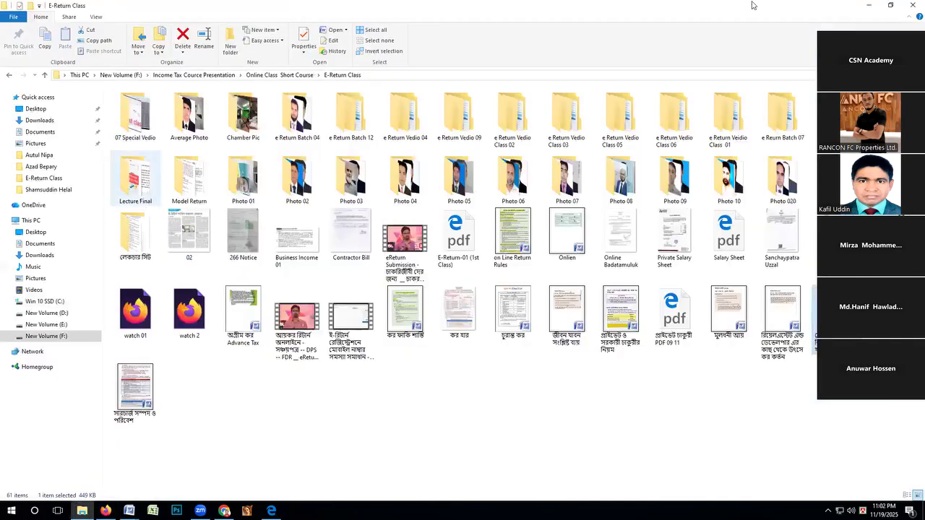
left_click(912, 6)
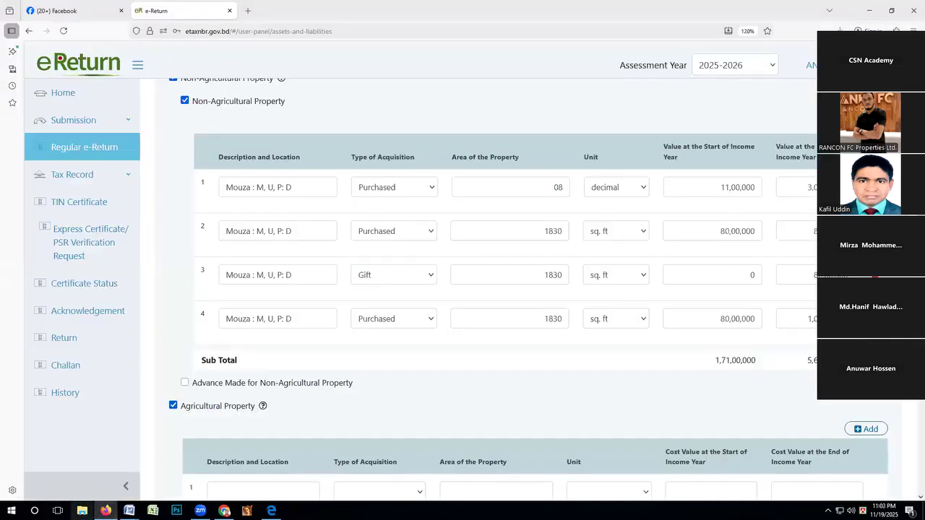
Open the Consultancy File Tax Vat folder on New Volume (F:) in a new File Explorer window.
key("super+e")
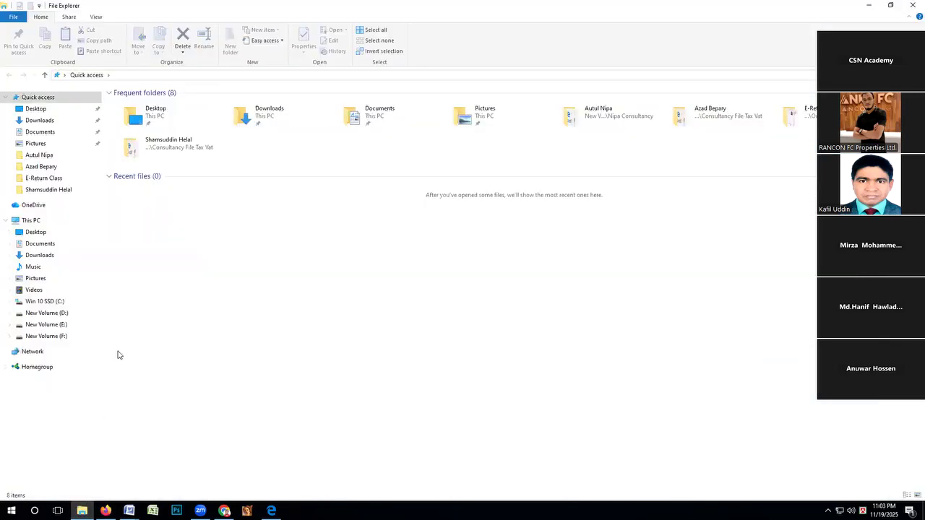
left_click(59, 337)
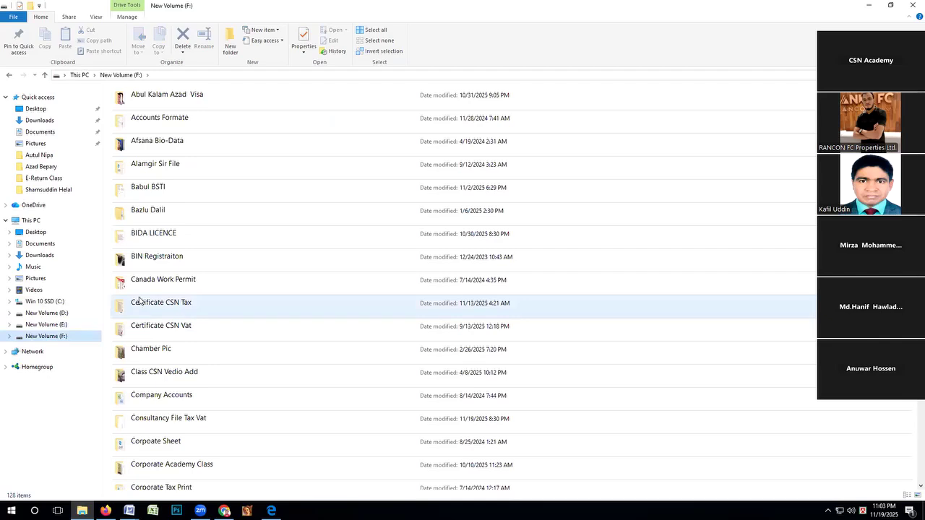
scroll(142, 302, "down", 3)
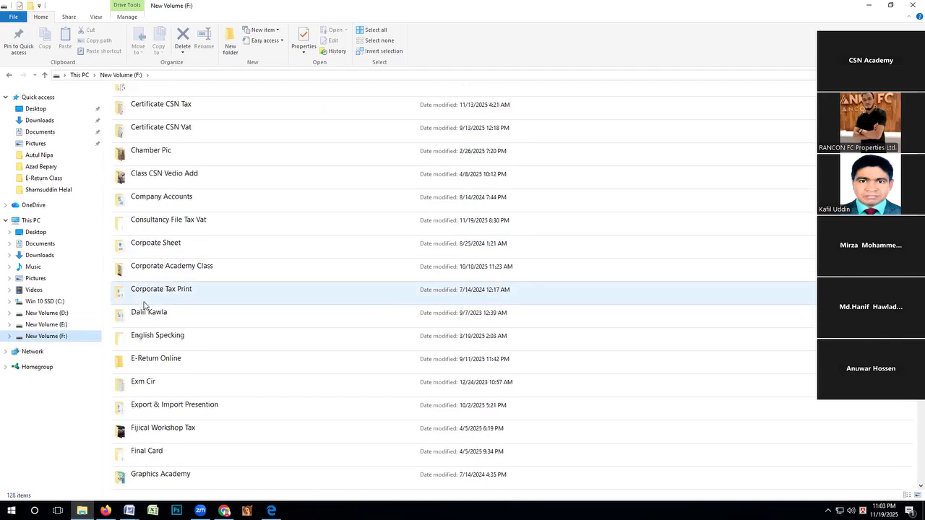
double_click(188, 220)
Find the Gazipur client's folder and open its Constraction 1111 document in Word.
left_click(142, 265)
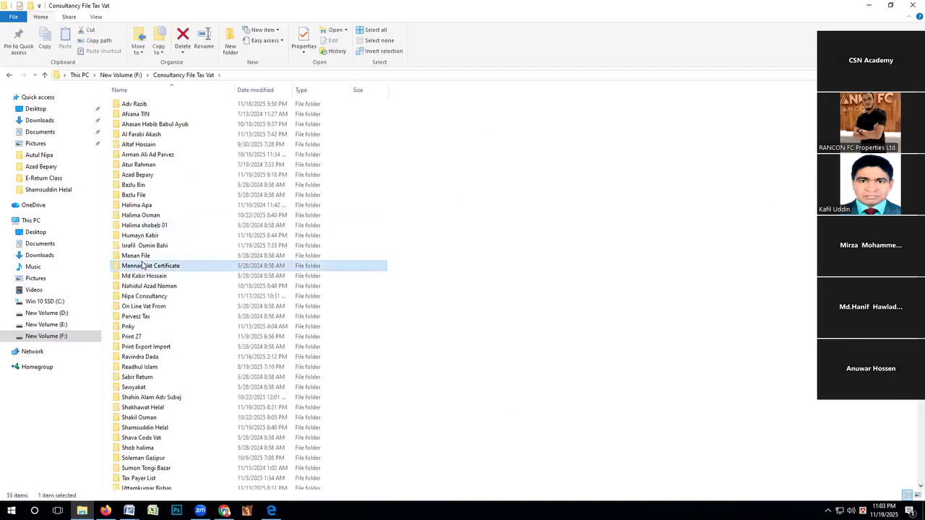
type("so")
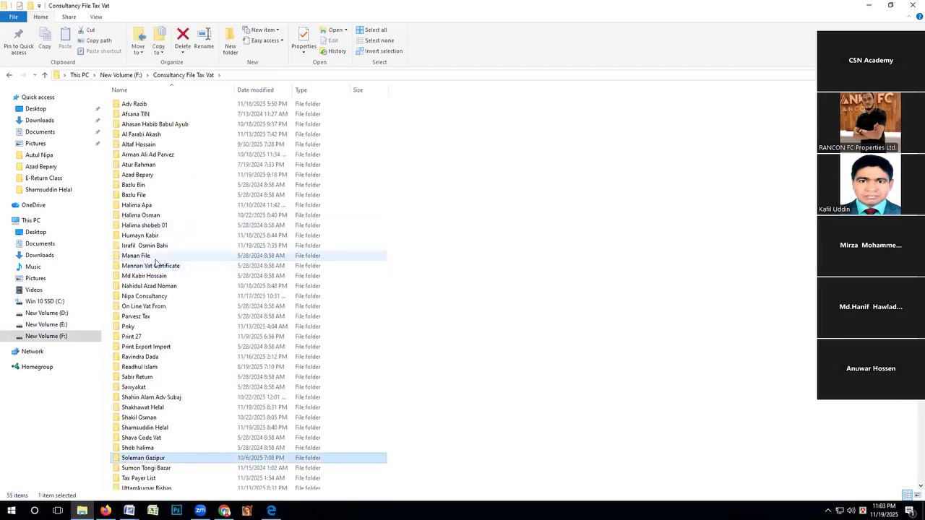
scroll(151, 263, "down", 2)
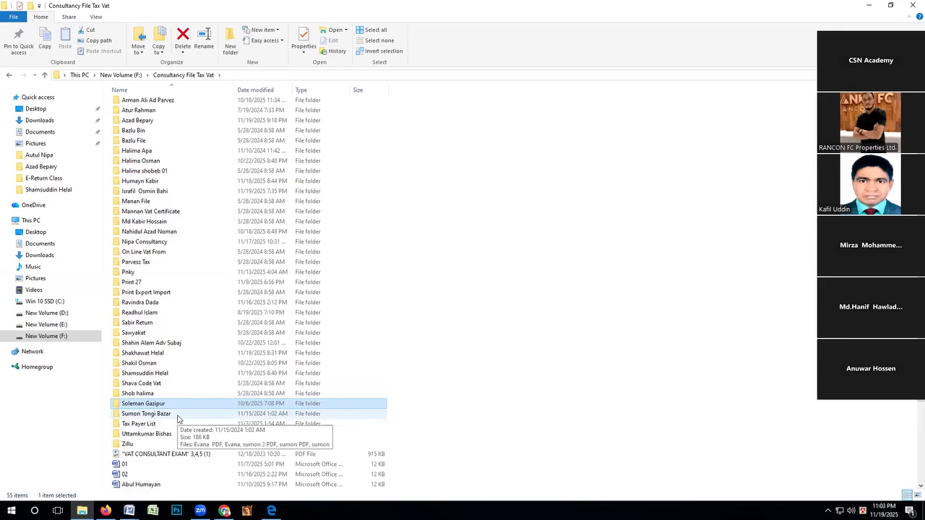
double_click(150, 405)
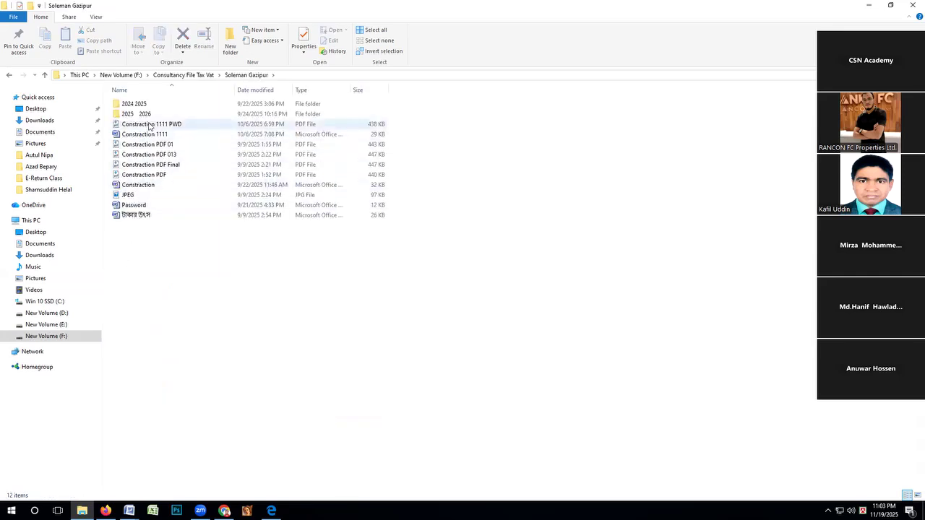
left_click(144, 136)
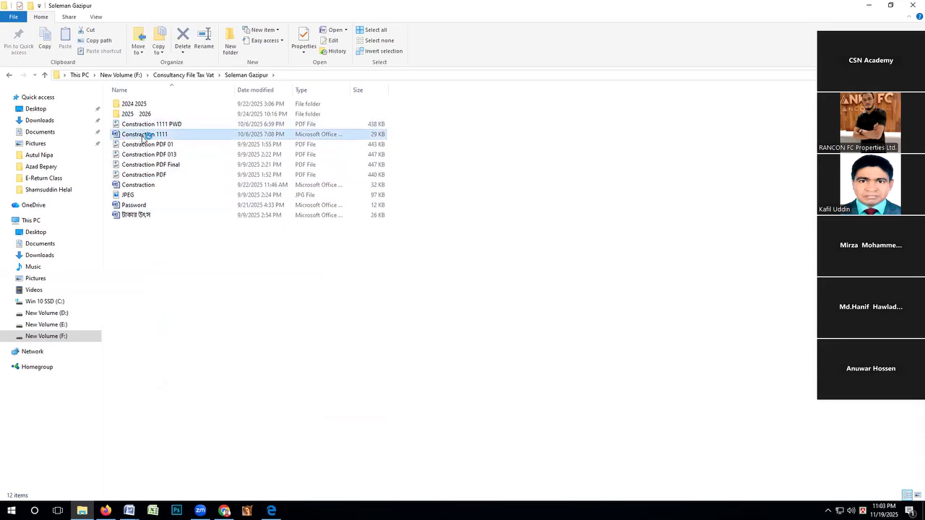
double_click(144, 135)
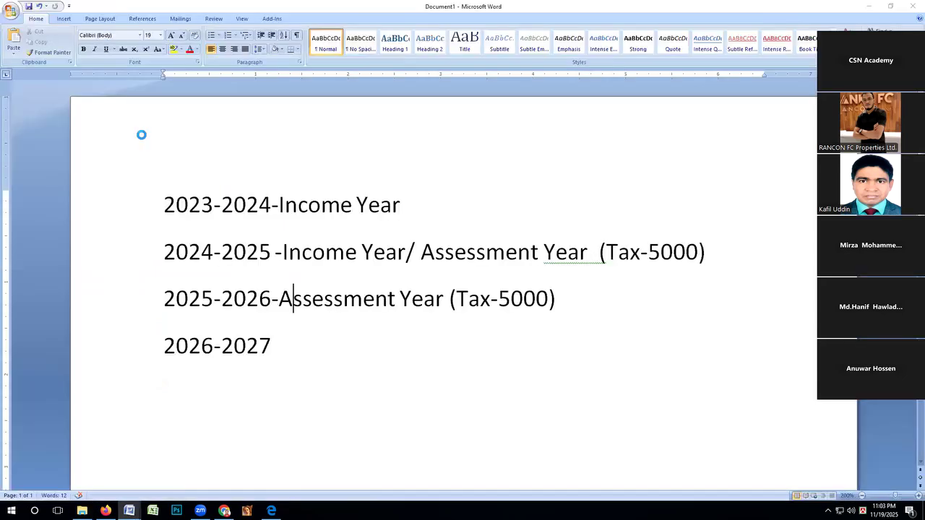
Examine the construction cost table based on PWD Rate 2022 (Revised) and the numbered notes above it.
scroll(281, 201, "down", 5)
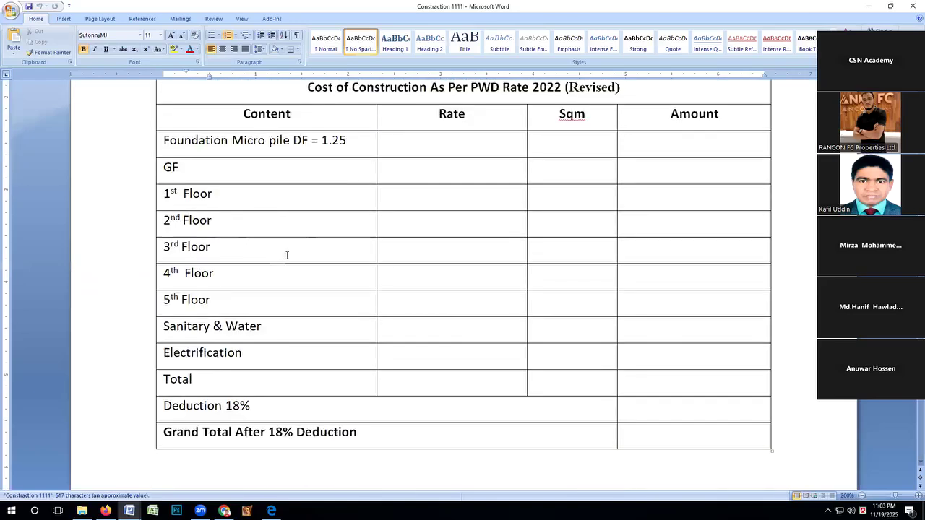
scroll(287, 255, "up", 1)
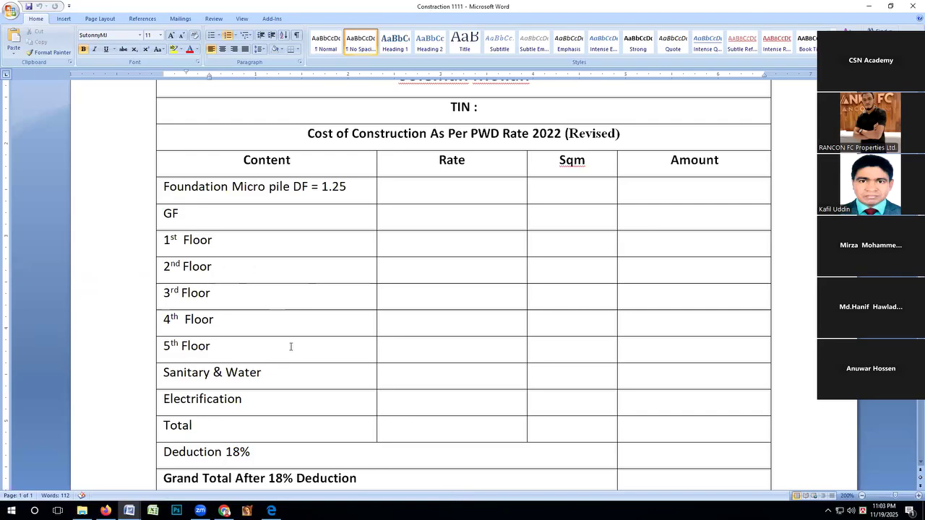
scroll(289, 346, "down", 2)
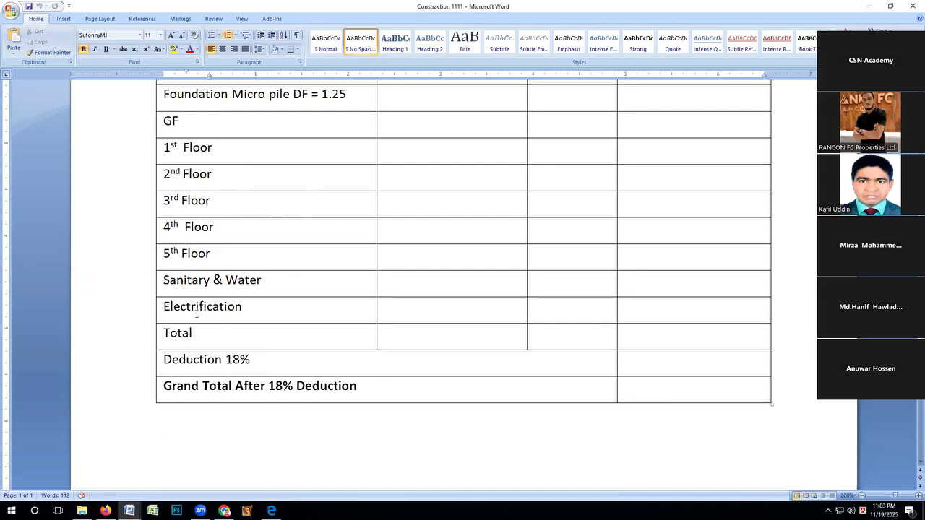
scroll(251, 331, "up", 3)
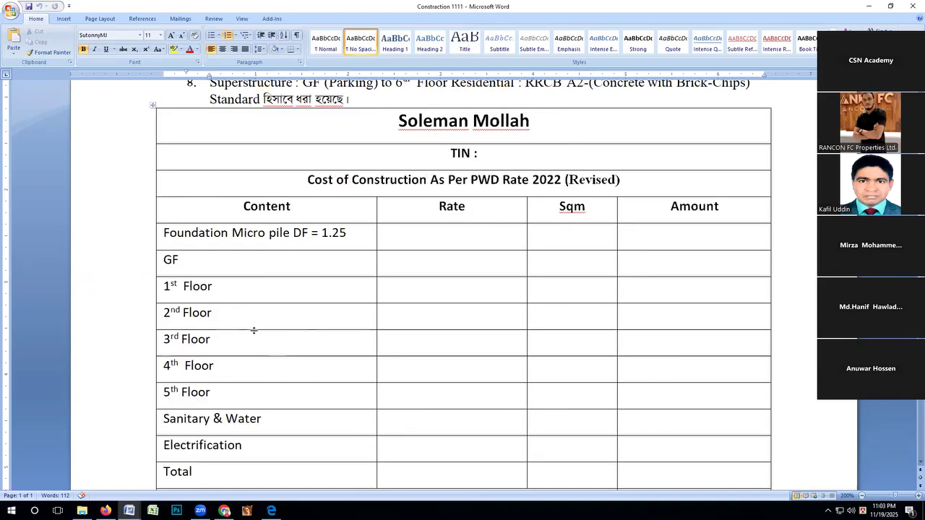
scroll(502, 304, "up", 1)
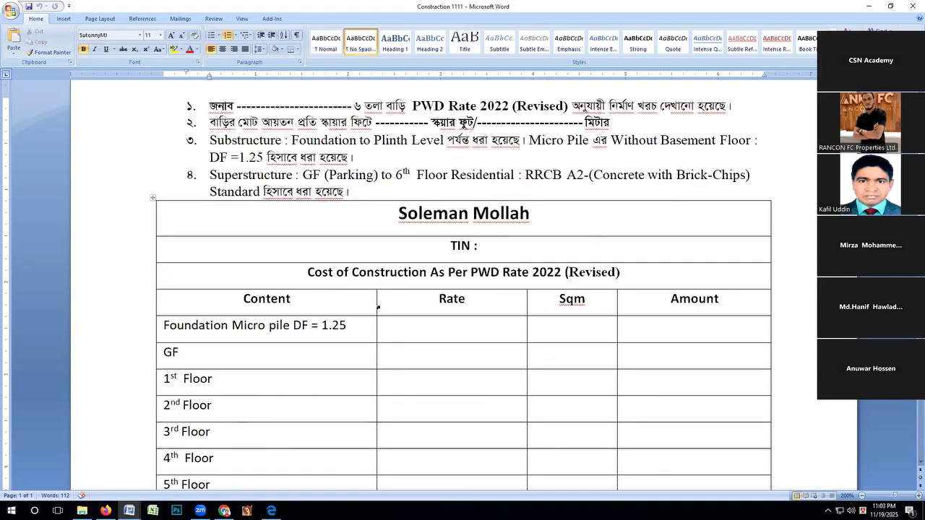
scroll(612, 310, "up", 1)
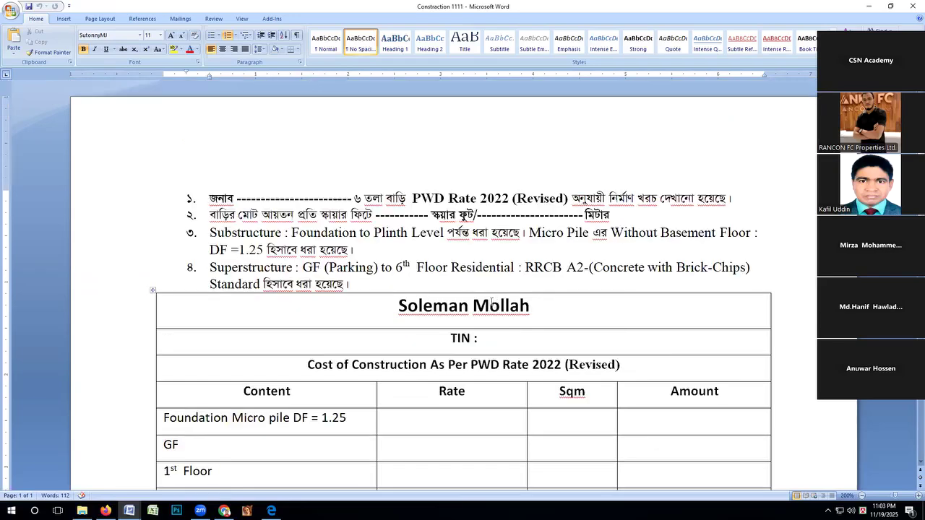
Close the Constraction 1111 document and open the Constraction 1111 PWD PDF from the Gazipur client's folder.
key("alt+F4")
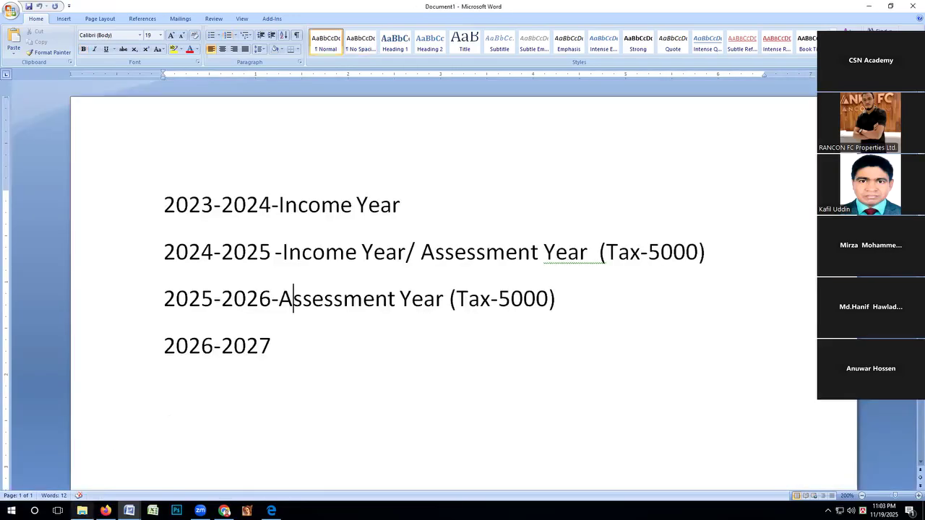
left_click(82, 510)
double_click(149, 125)
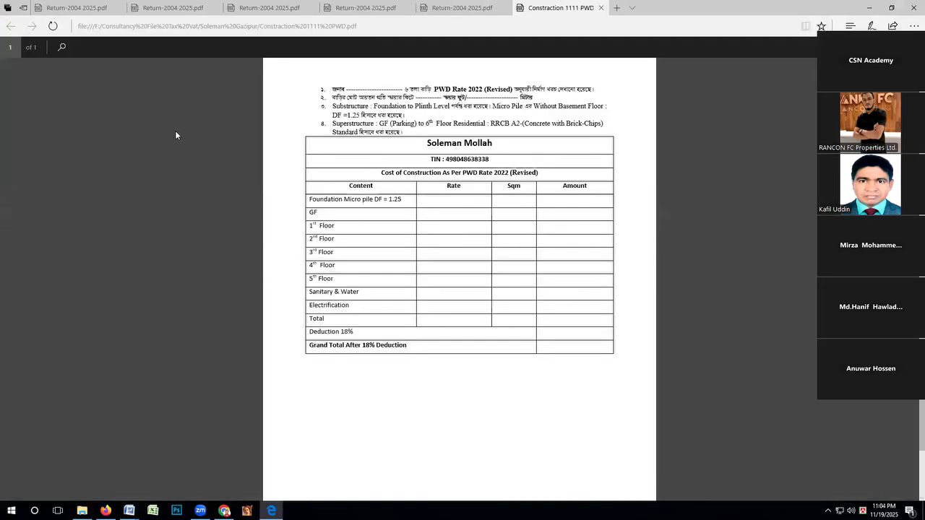
Close the Constraction 1111 PWD PDF and open the Constraction document from the Gazipur client's folder in Word.
key("ctrl+w")
left_click(82, 511)
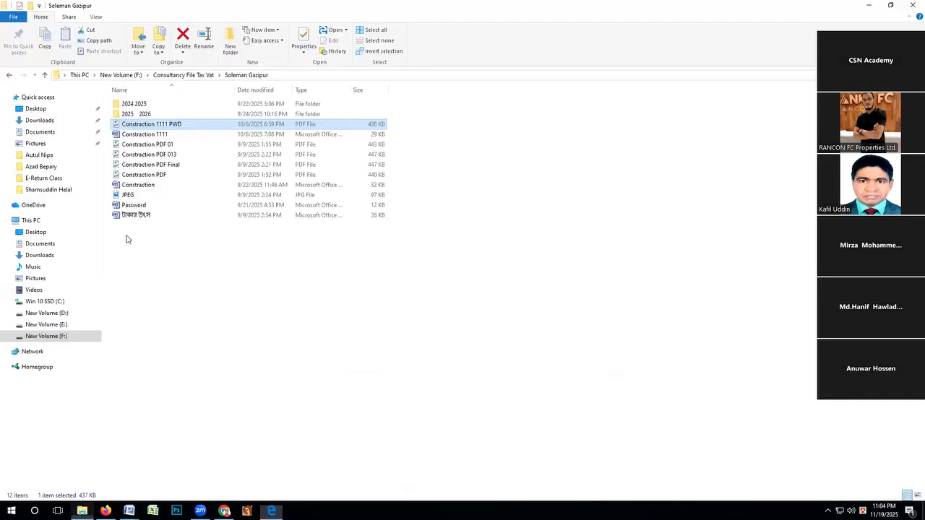
double_click(138, 186)
scroll(231, 213, "down", 8)
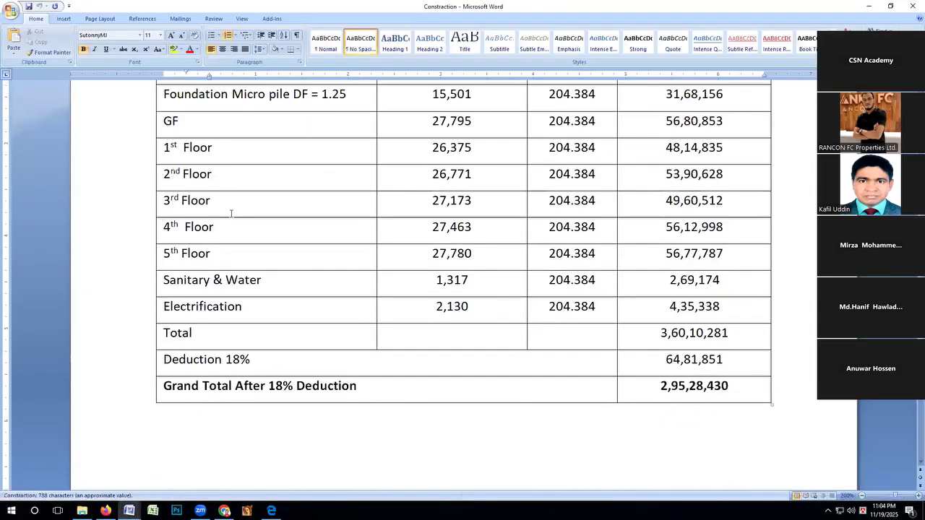
scroll(231, 213, "up", 5)
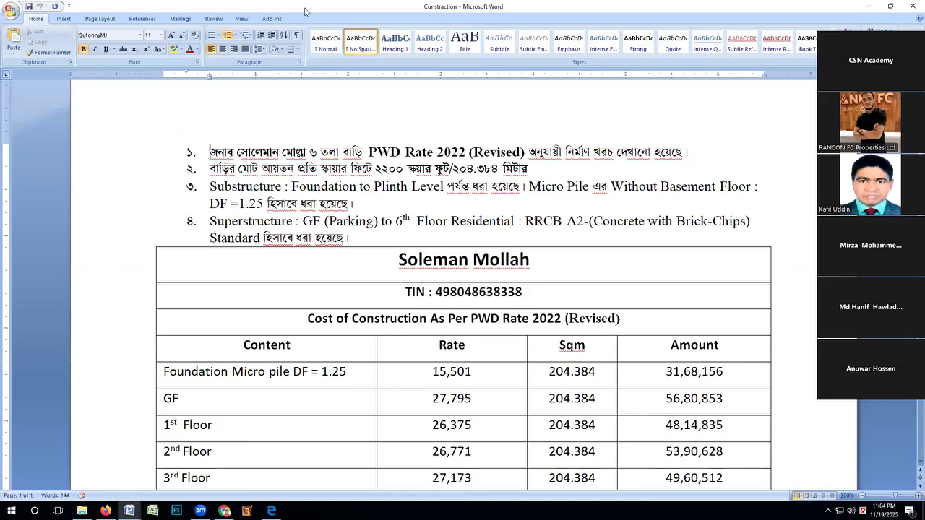
Set the Constraction document's zoom to 300%.
left_click(242, 18)
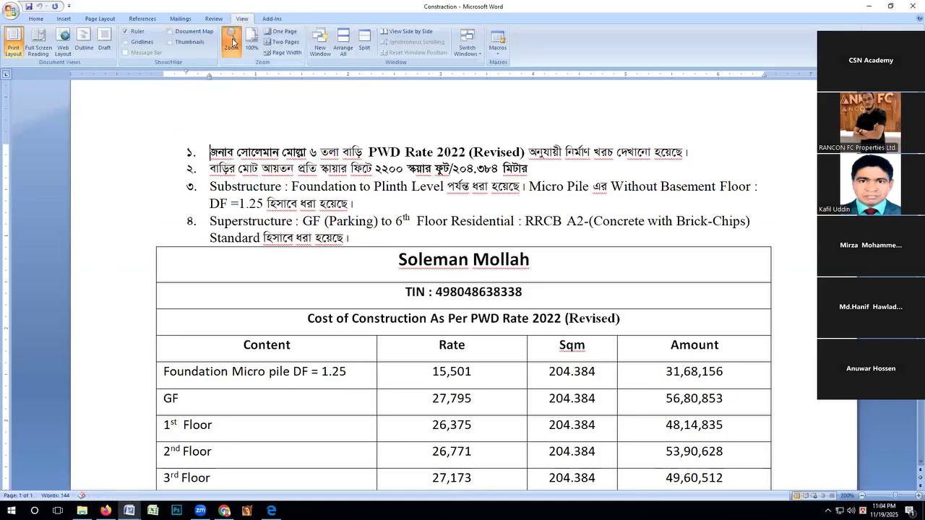
left_click(231, 40)
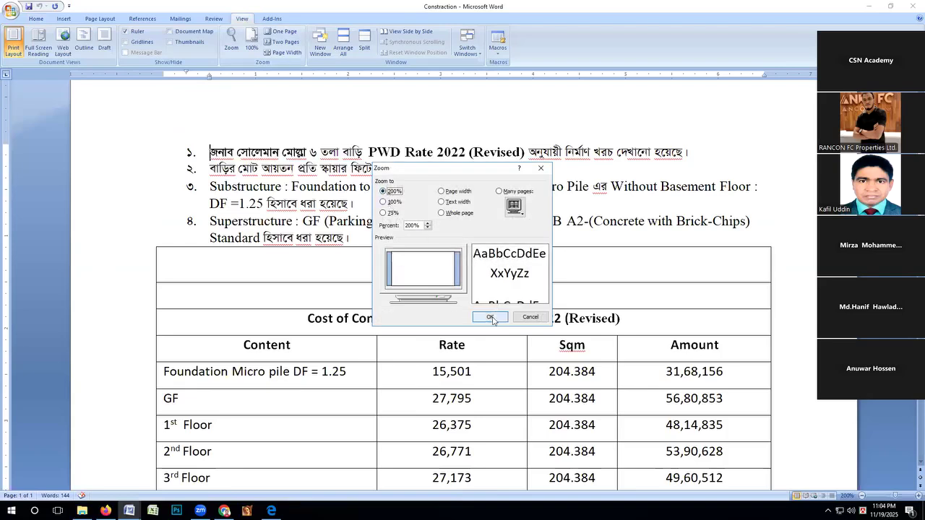
left_click_drag(417, 225, 375, 217)
type("300")
key("Return")
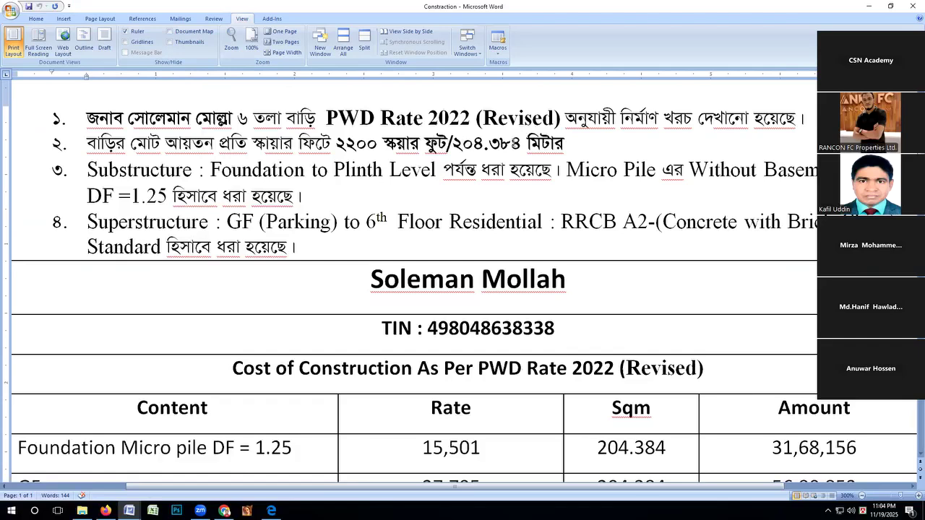
Fit the document to one whole page, and set its zoom to 200%.
left_click(281, 31)
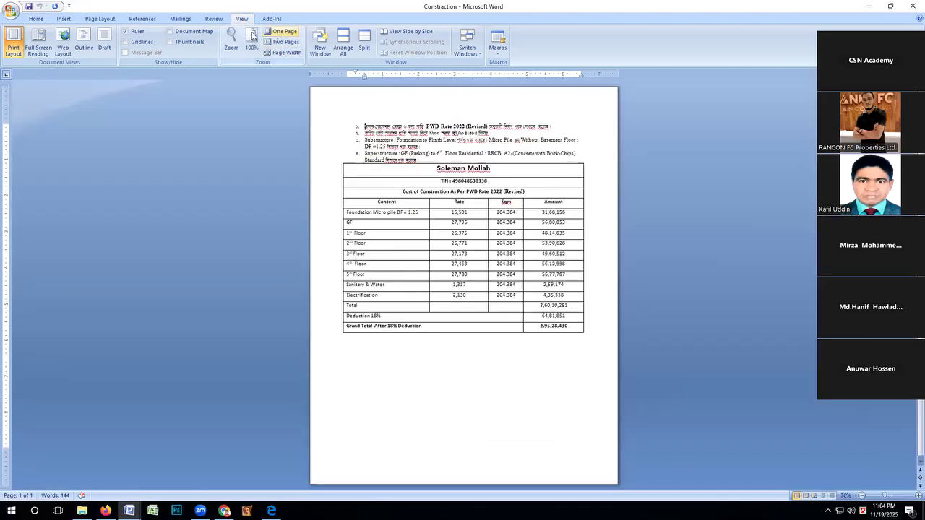
left_click(232, 48)
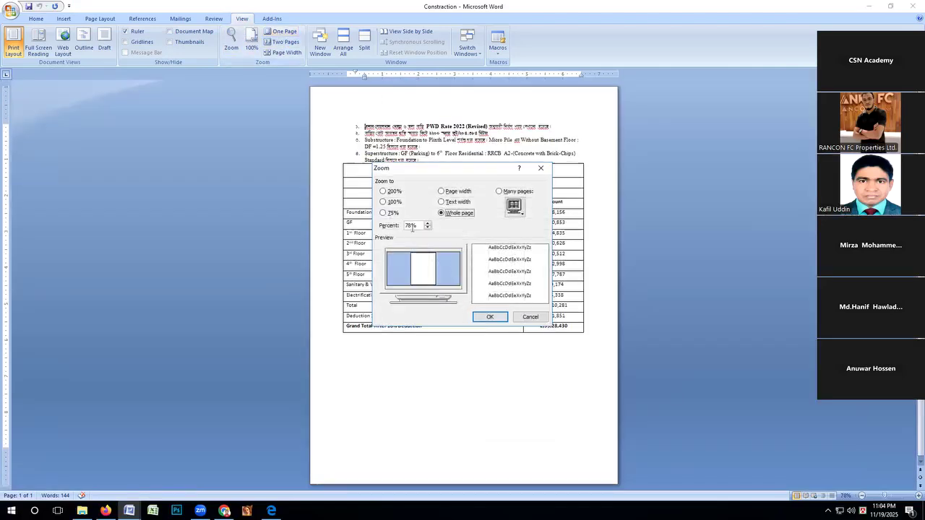
type("200")
key("Return")
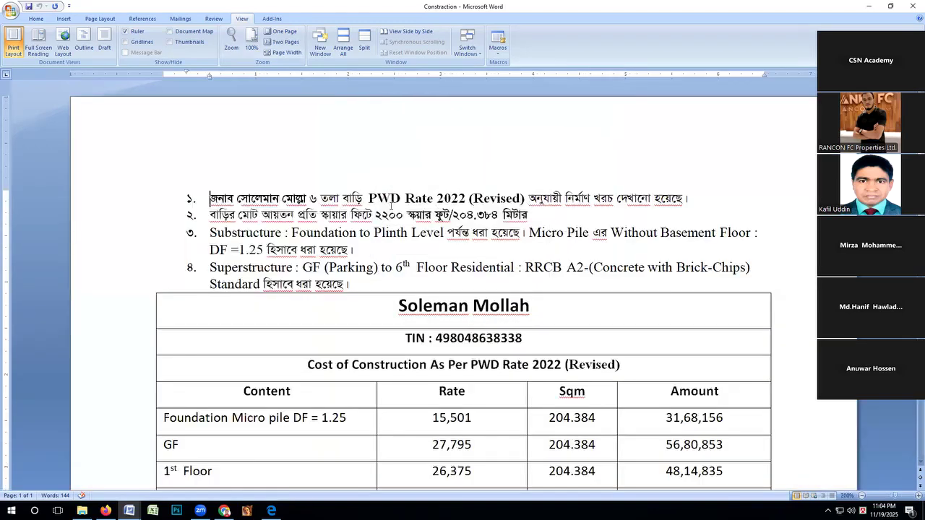
Highlight the rate and Sqm values in the Foundation Micro pile row and the rate in the GF row of the cost table.
scroll(406, 199, "down", 3)
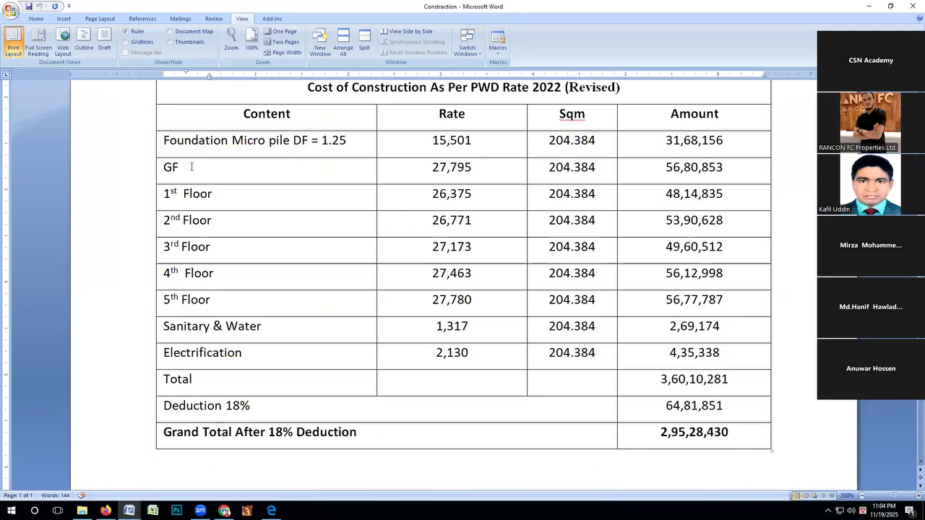
scroll(191, 167, "up", 1)
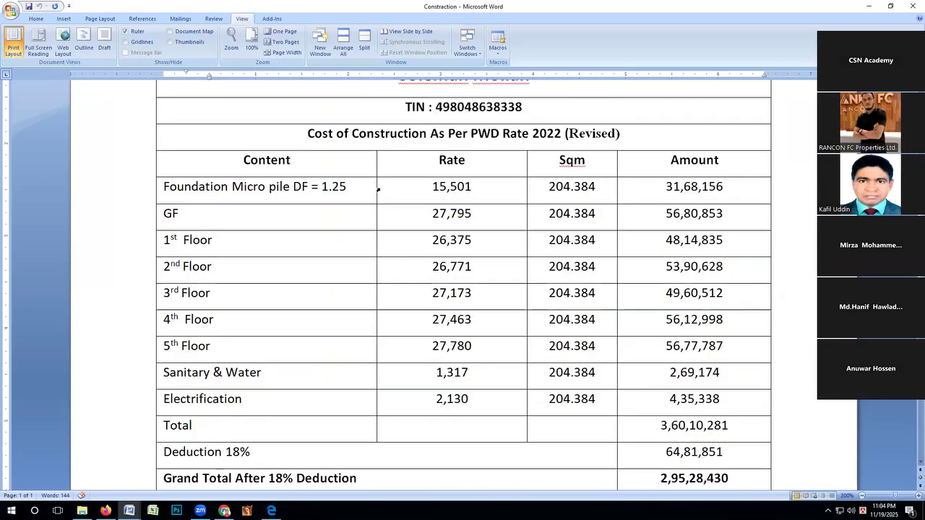
left_click_drag(416, 188, 477, 189)
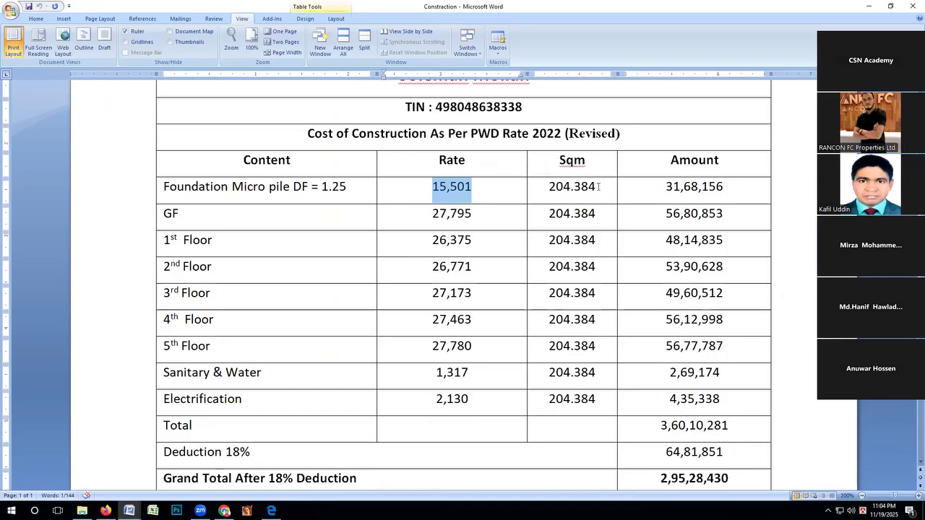
left_click_drag(598, 187, 547, 187)
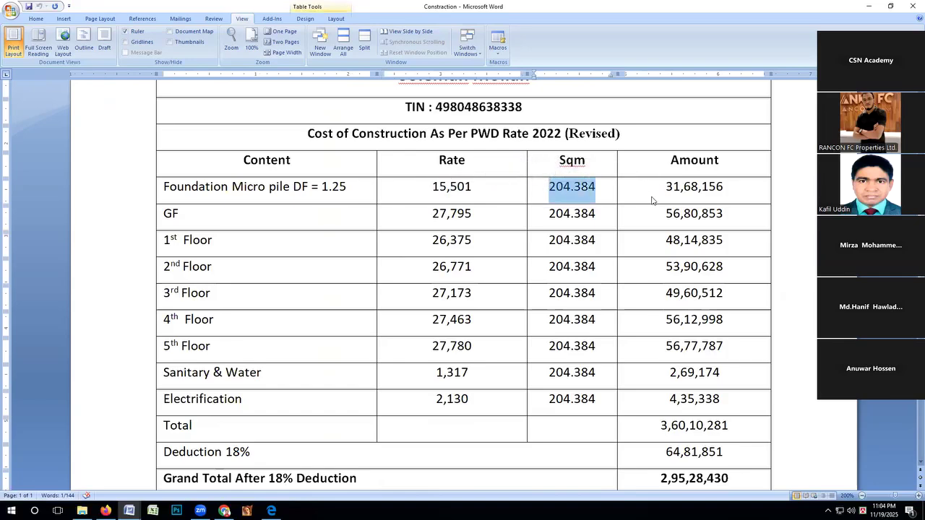
left_click(181, 218)
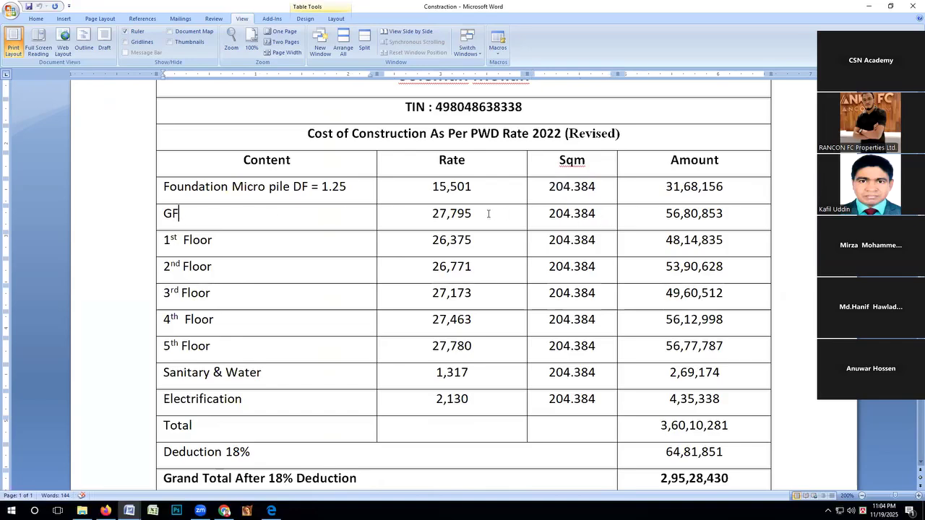
left_click_drag(480, 213, 432, 214)
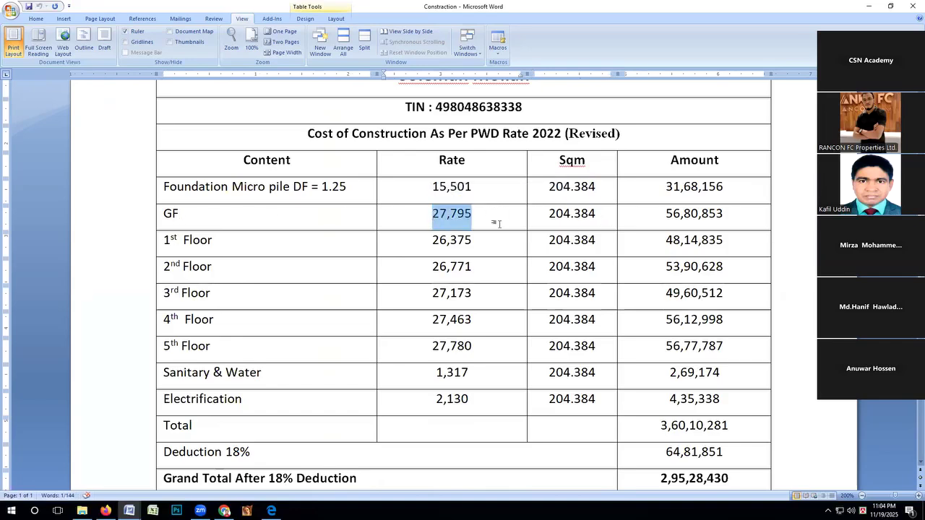
Examine the floor, Sanitary & Water and Electrification rows, and highlight the amount for Grand Total After 18% Deduction.
scroll(495, 222, "down", 2)
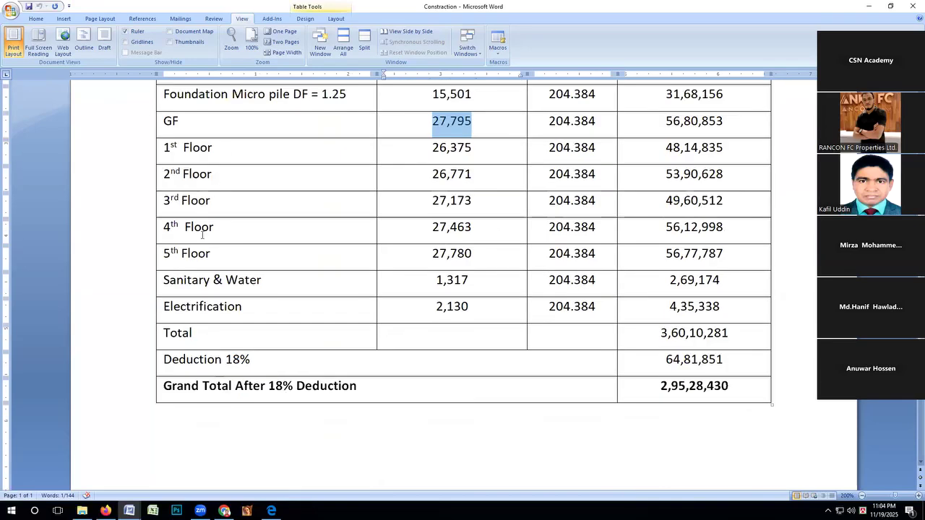
scroll(275, 275, "down", 2)
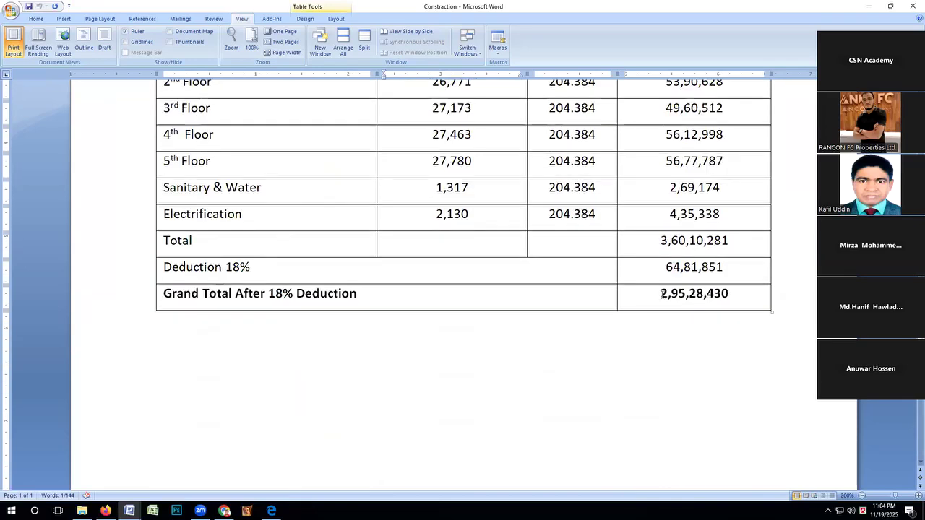
left_click_drag(659, 293, 729, 292)
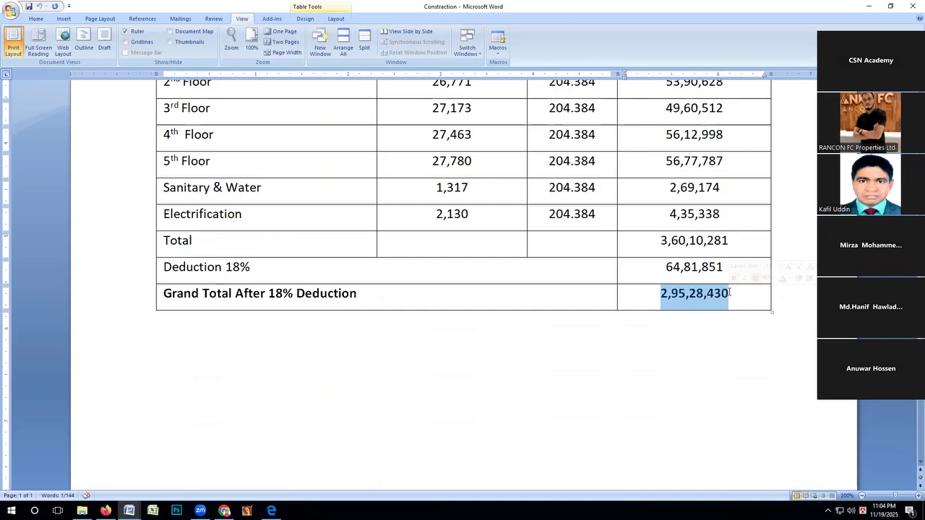
scroll(700, 316, "up", 2)
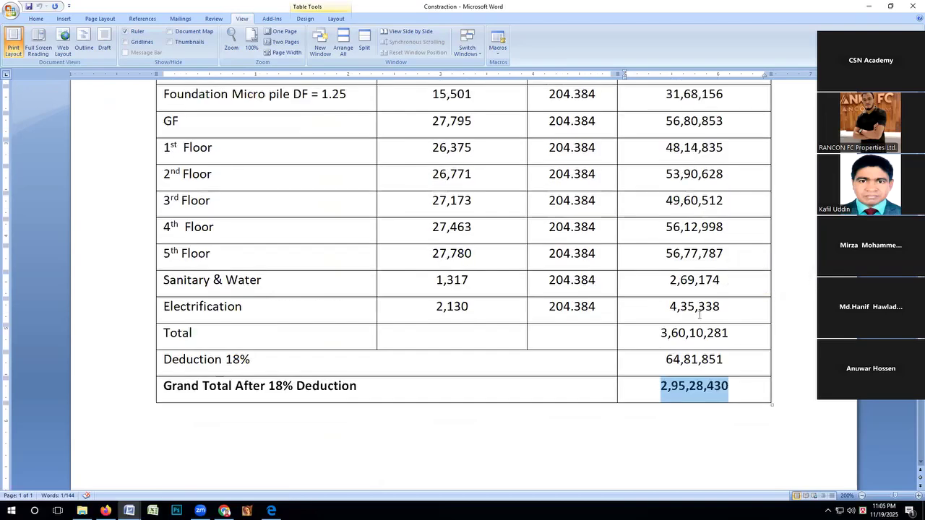
scroll(699, 315, "up", 3)
scroll(699, 313, "up", 2)
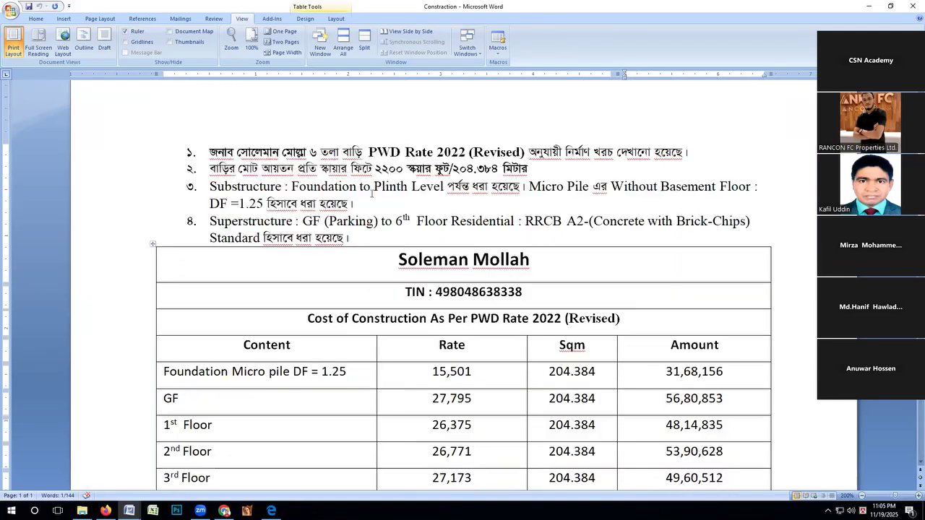
scroll(360, 236, "down", 2)
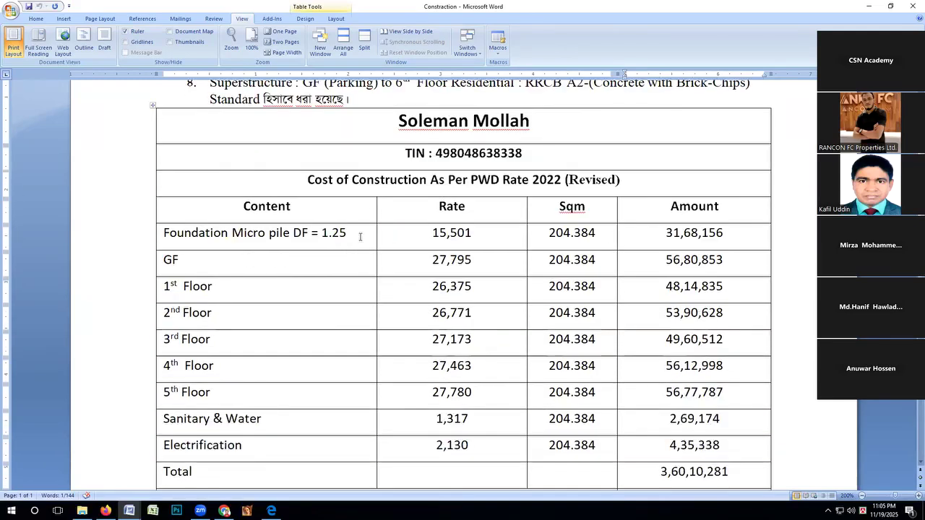
scroll(360, 236, "down", 3)
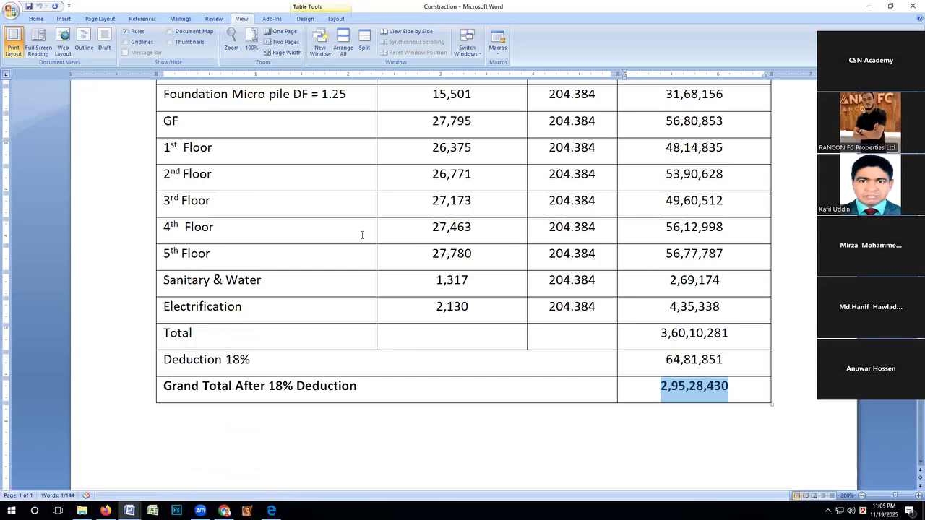
left_click(735, 387)
left_click_drag(735, 387, 654, 389)
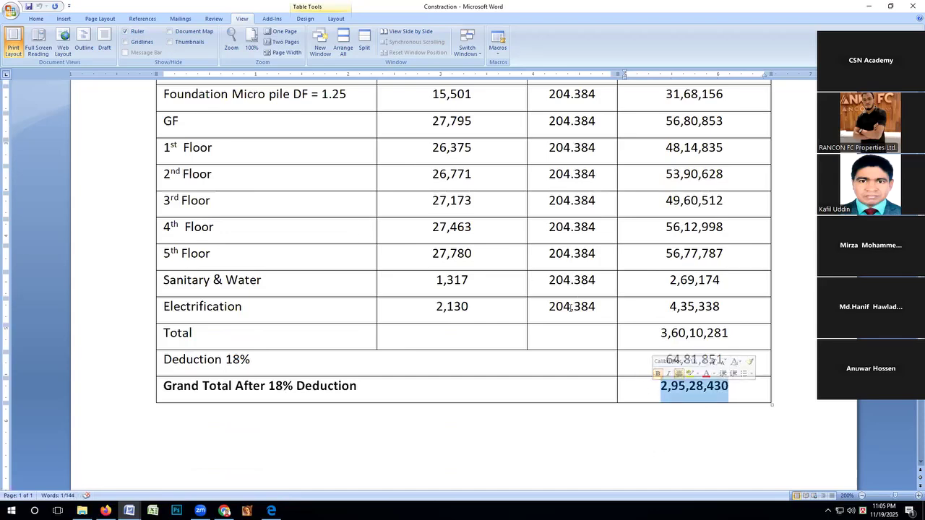
Review the numbered notes on building size, substructure and superstructure against the full construction cost table.
scroll(442, 283, "up", 3)
scroll(442, 283, "up", 3)
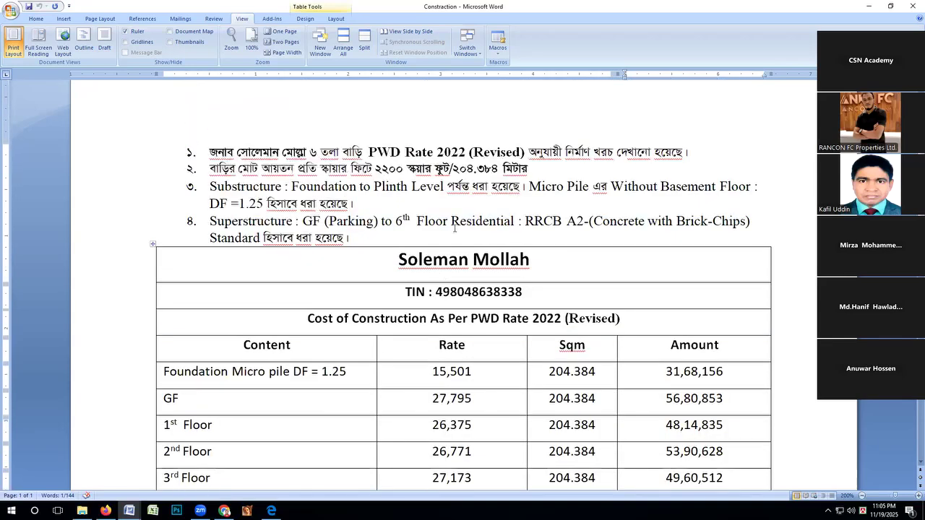
scroll(452, 227, "down", 1)
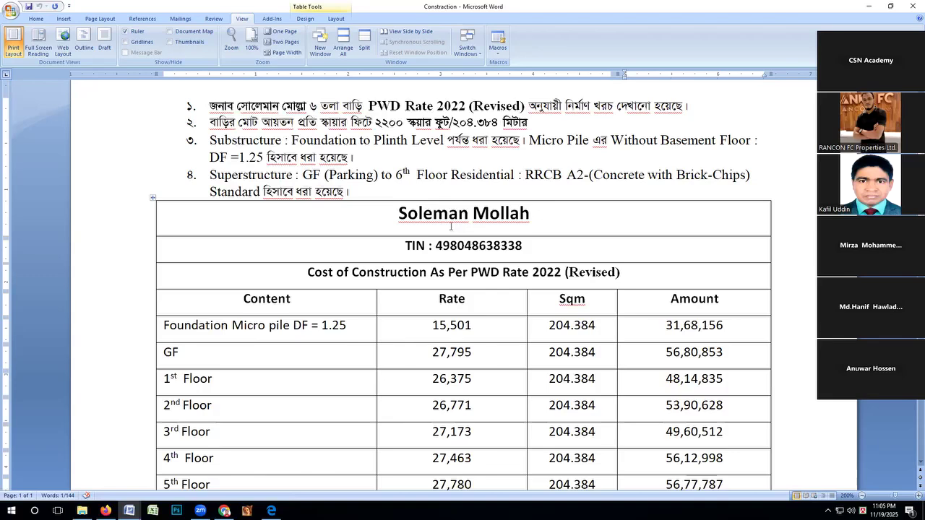
scroll(449, 227, "down", 4)
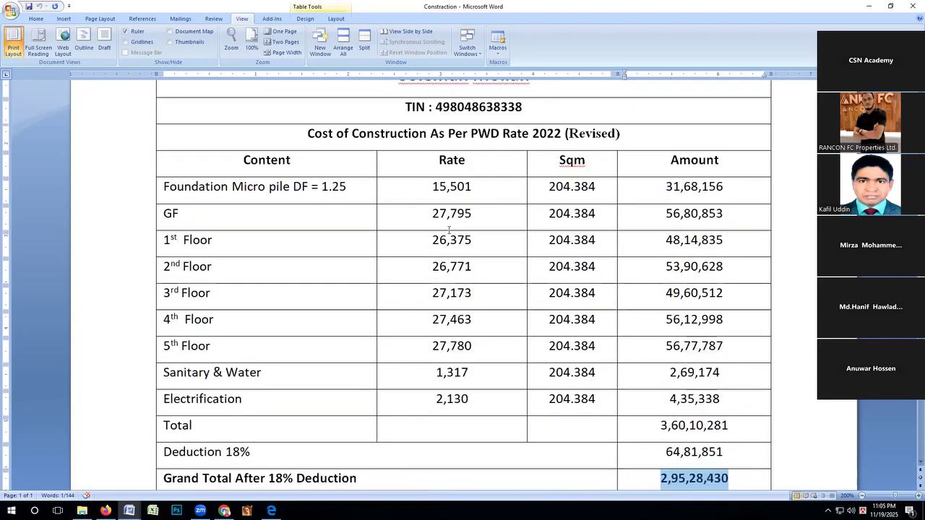
scroll(449, 231, "down", 1)
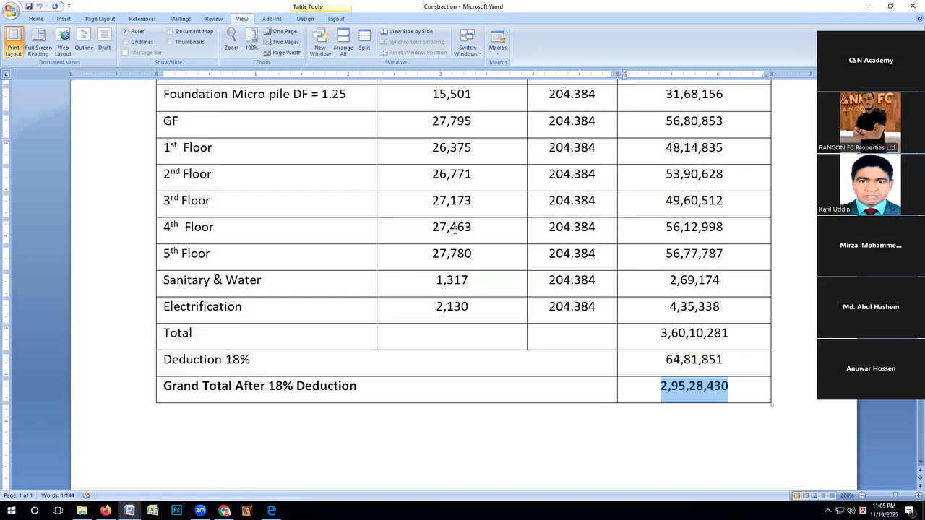
scroll(454, 229, "up", 5)
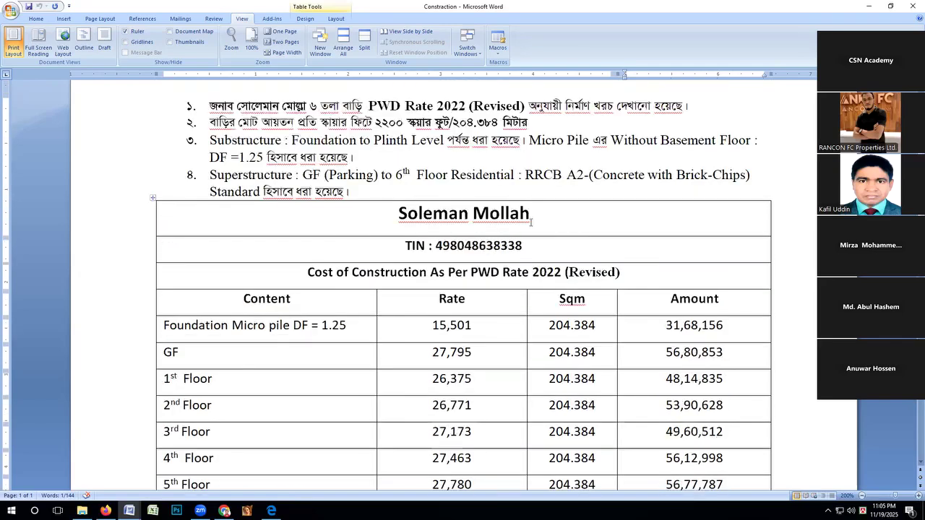
scroll(477, 293, "down", 3)
scroll(478, 292, "down", 3)
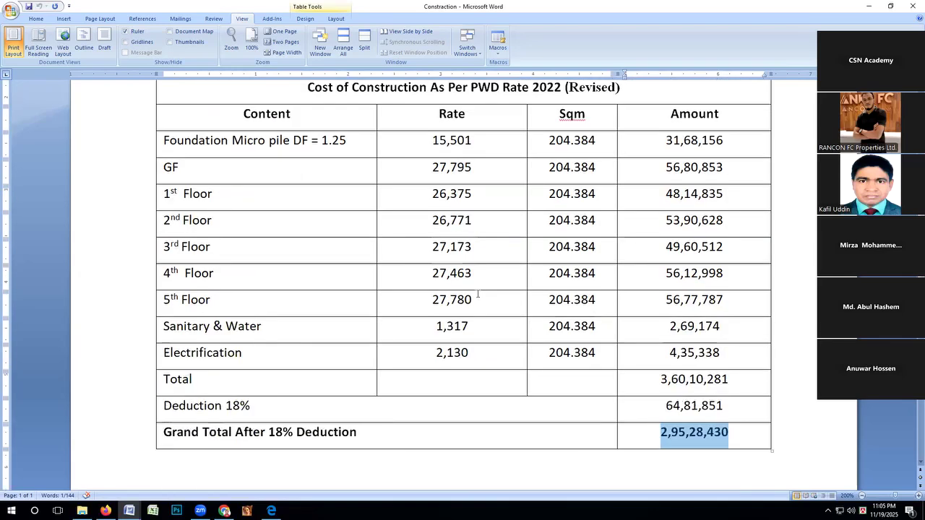
scroll(477, 293, "down", 3)
scroll(477, 293, "up", 10)
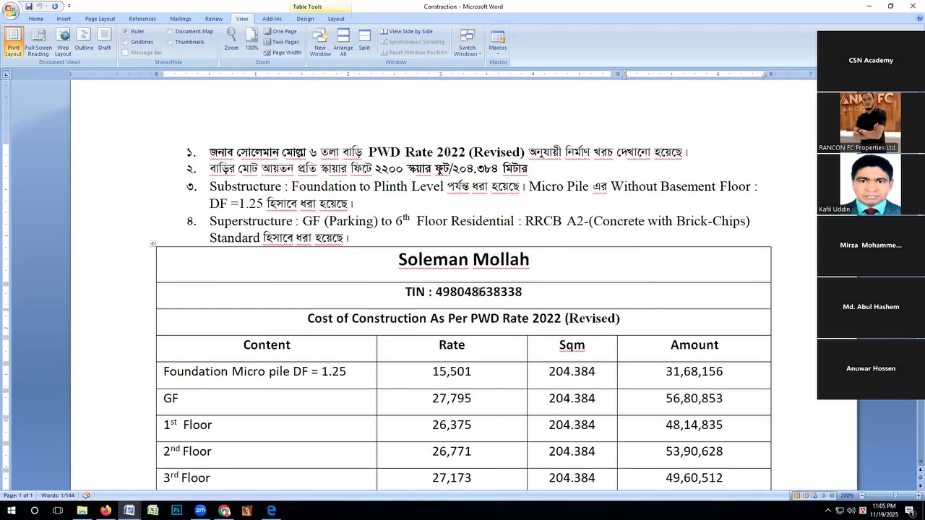
scroll(478, 292, "down", 4)
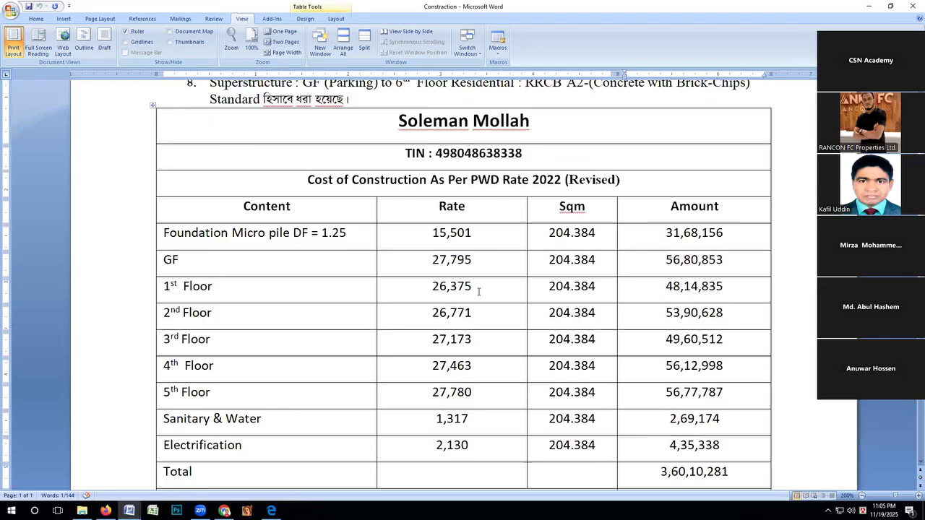
scroll(478, 292, "up", 3)
scroll(479, 292, "down", 1)
scroll(479, 292, "down", 3)
scroll(479, 292, "up", 5)
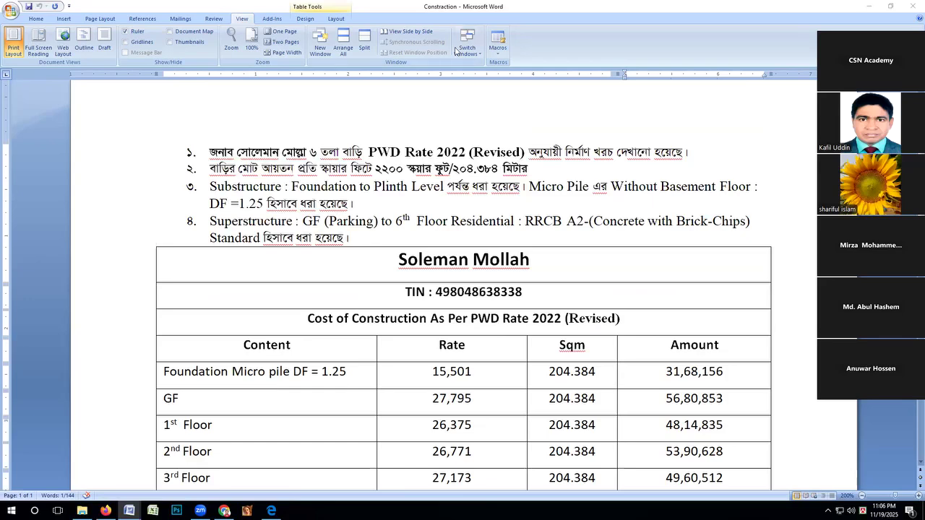
scroll(368, 297, "down", 5)
scroll(367, 297, "up", 4)
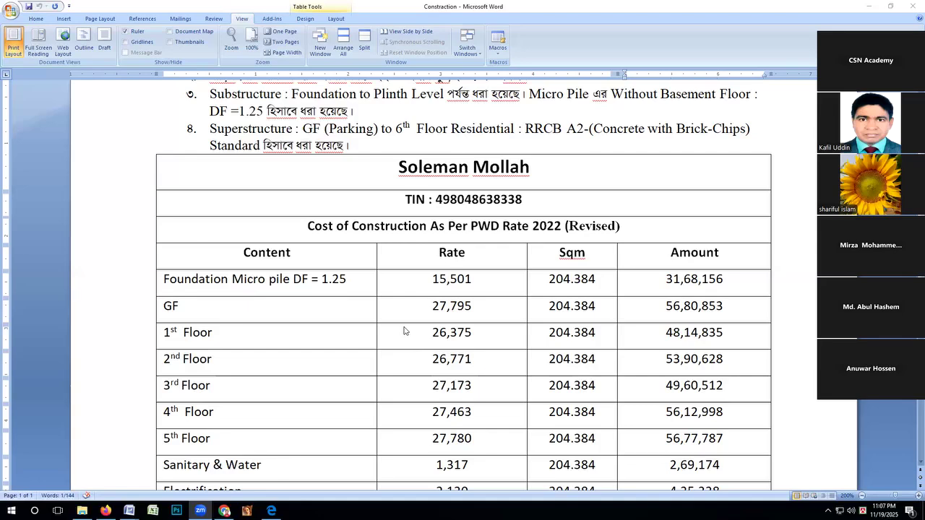
Switch to File Explorer and go up from the Soleman Gazipur folder to the root of New Volume (F:).
scroll(223, 347, "up", 4)
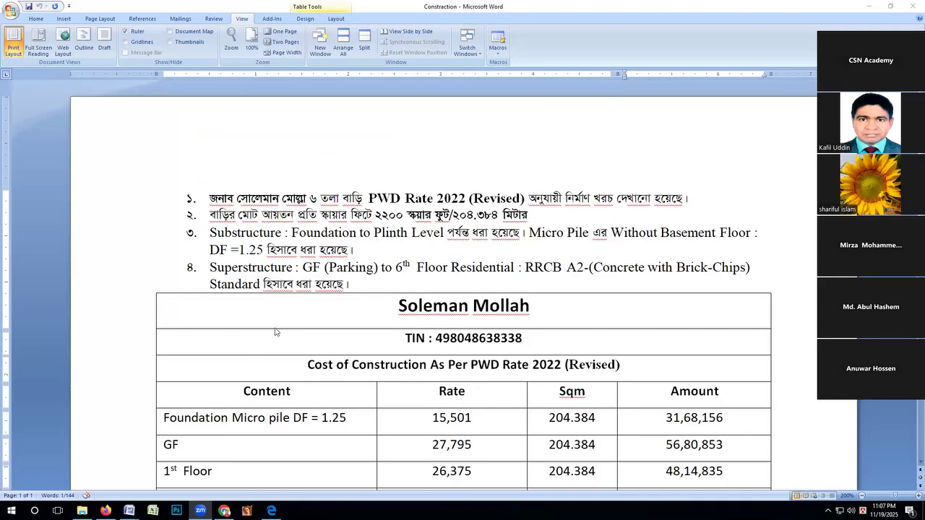
left_click(105, 511)
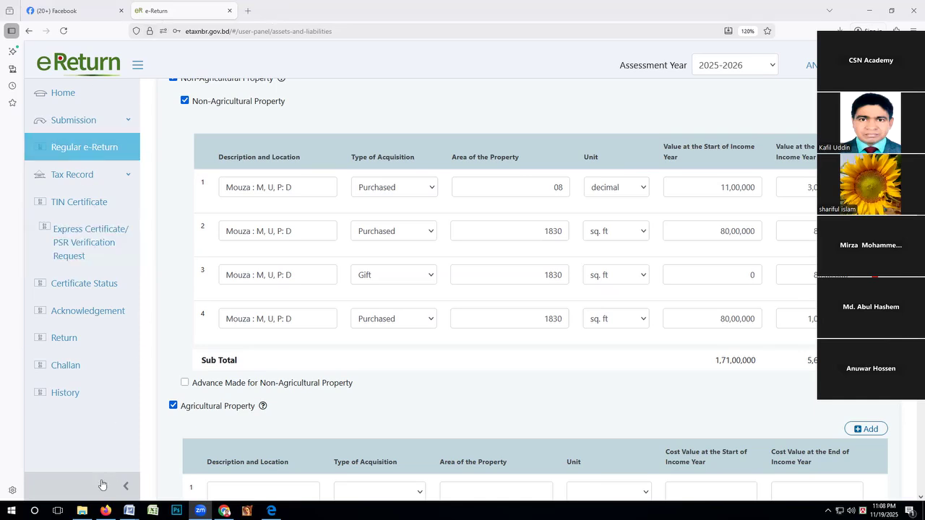
left_click(81, 510)
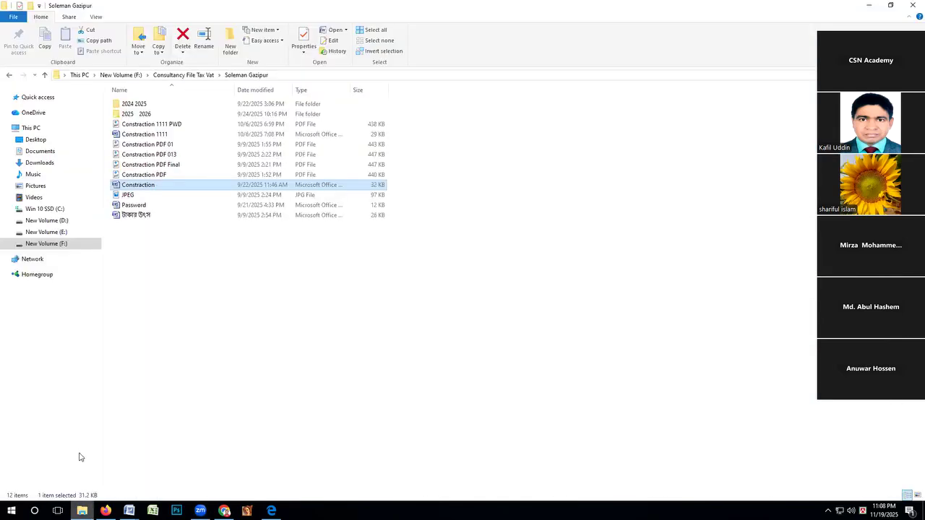
left_click(44, 76)
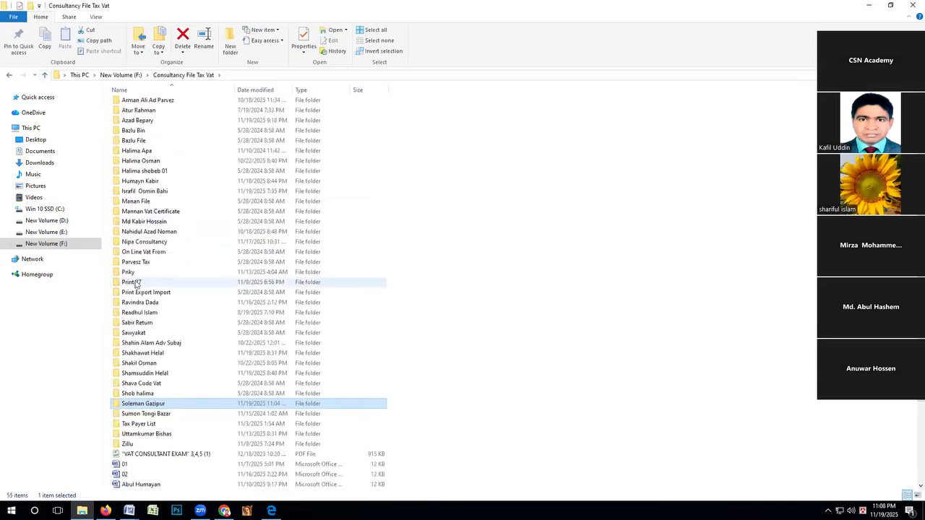
scroll(141, 278, "down", 3)
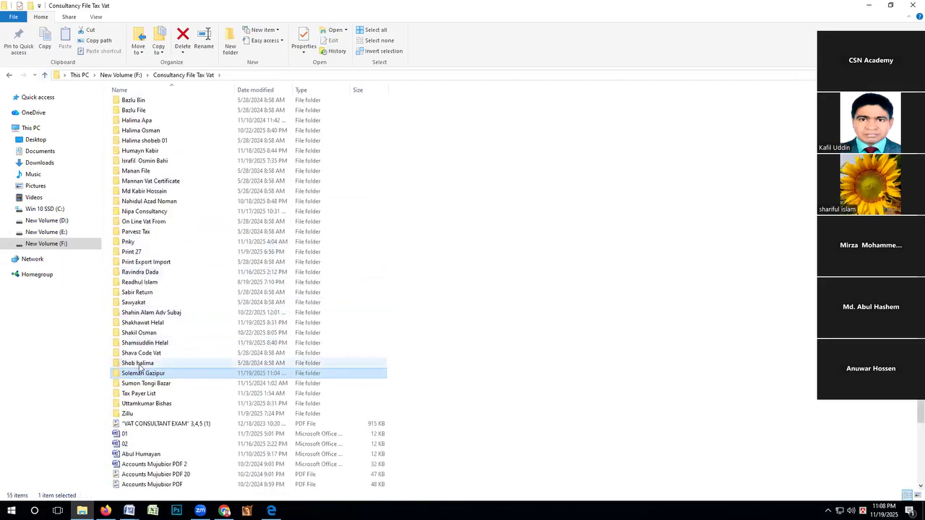
left_click(44, 75)
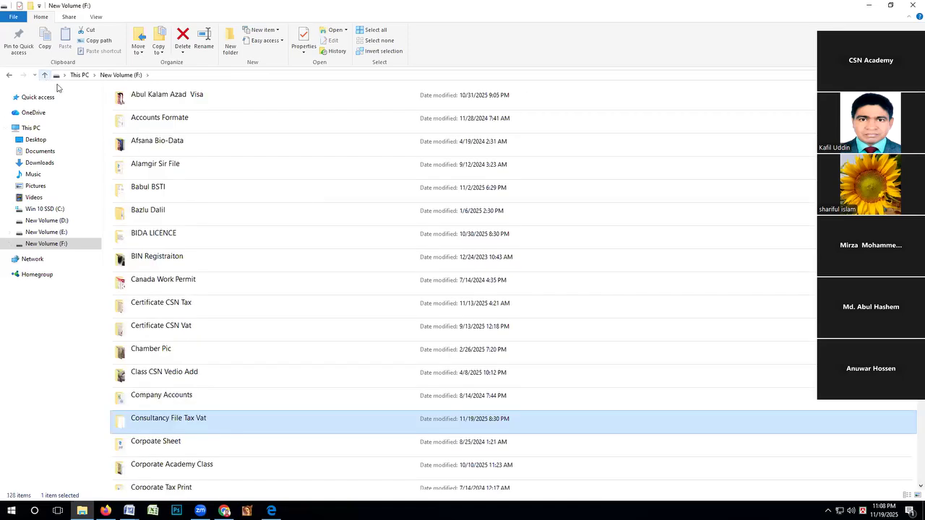
Open the agricultural property PDF 3 from the Class 08 folder under Income Tax Cource Presentation, Online Class Short Course.
scroll(178, 419, "down", 3)
scroll(179, 448, "down", 3)
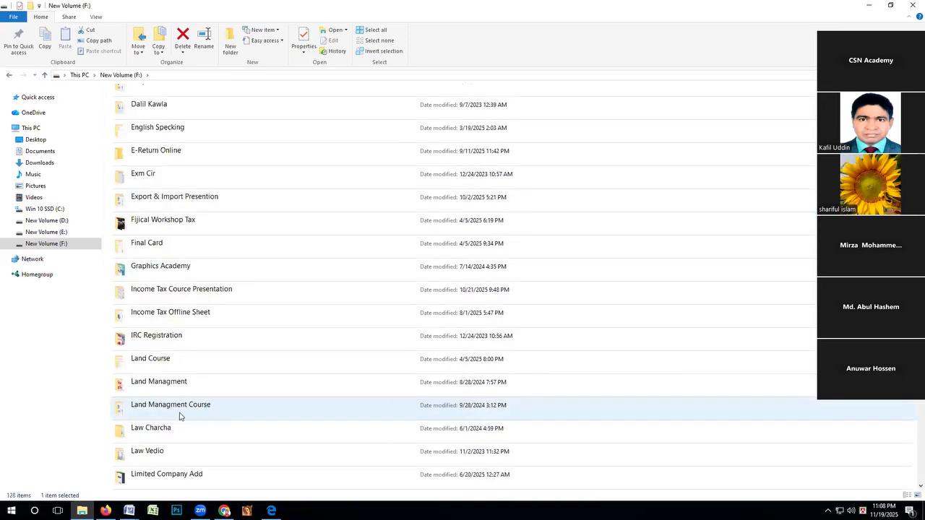
double_click(177, 294)
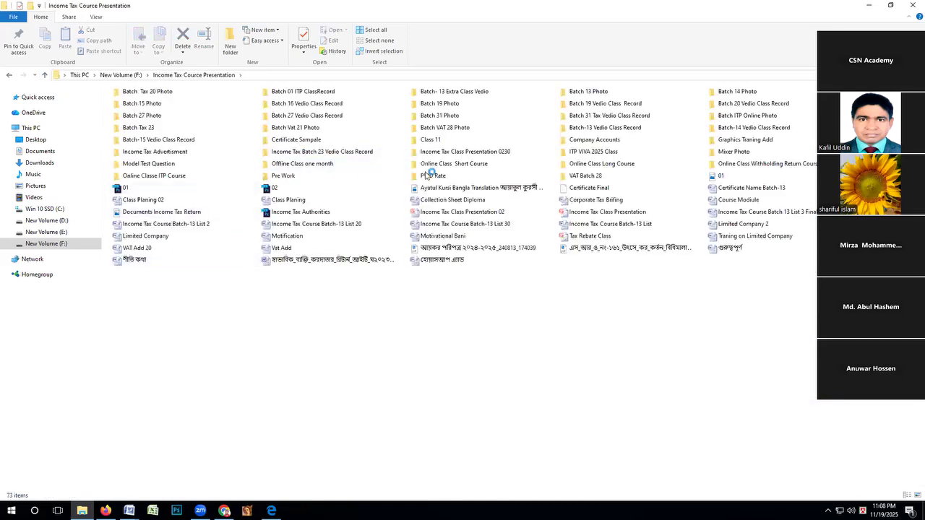
double_click(433, 167)
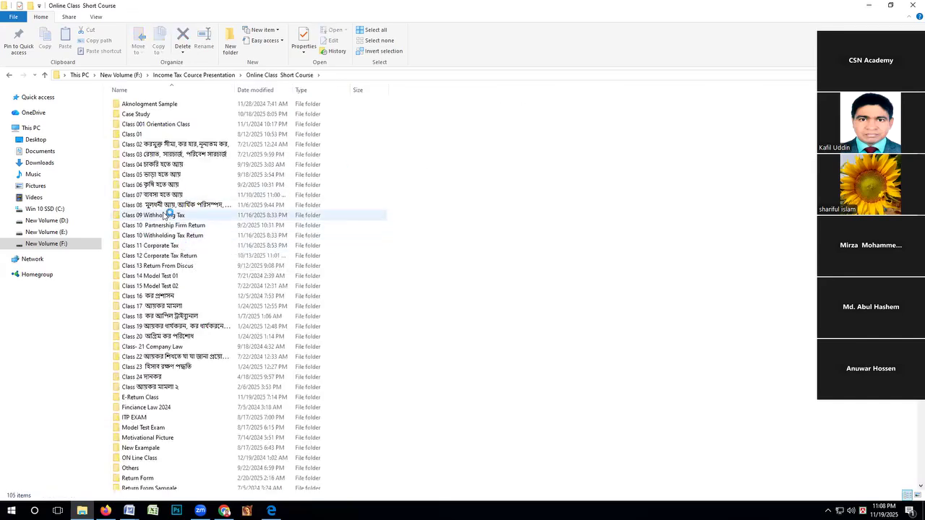
double_click(167, 206)
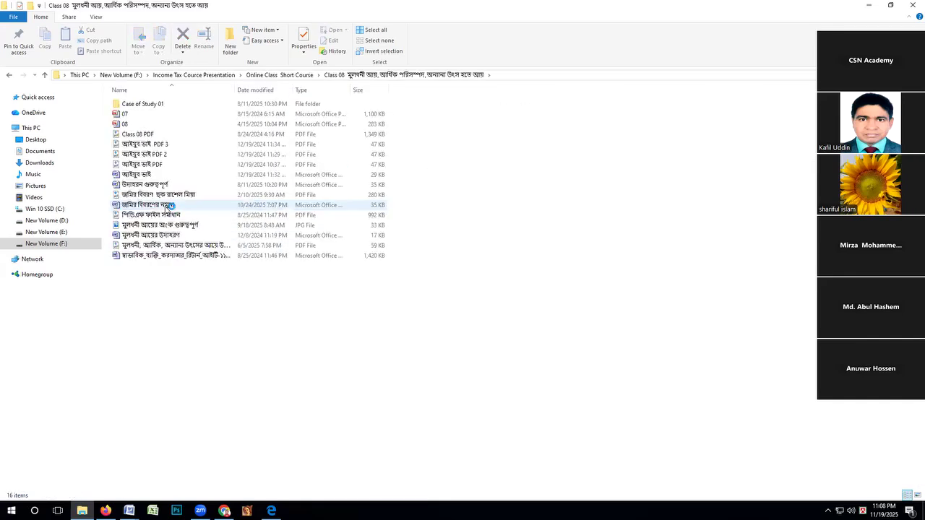
double_click(146, 145)
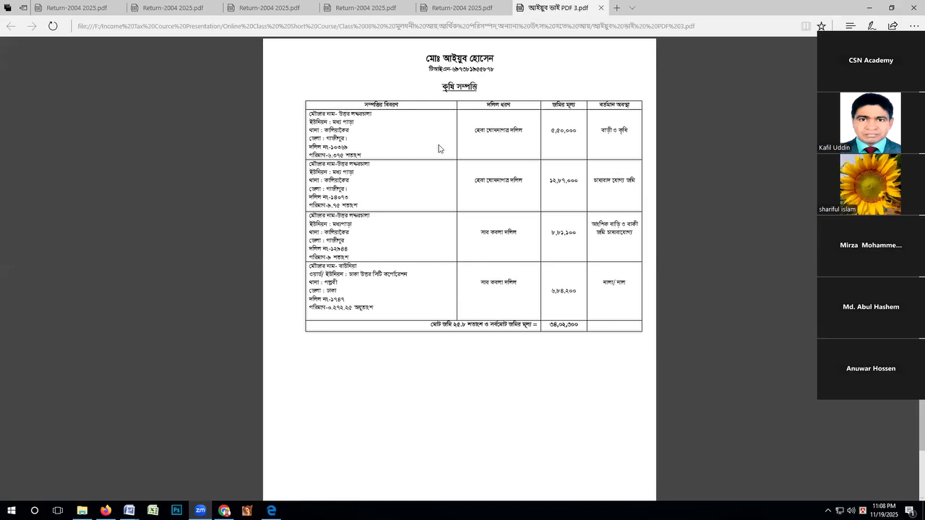
Close all the open Return-2004 2025 PDFs and the agricultural property PDF.
left_click(153, 9)
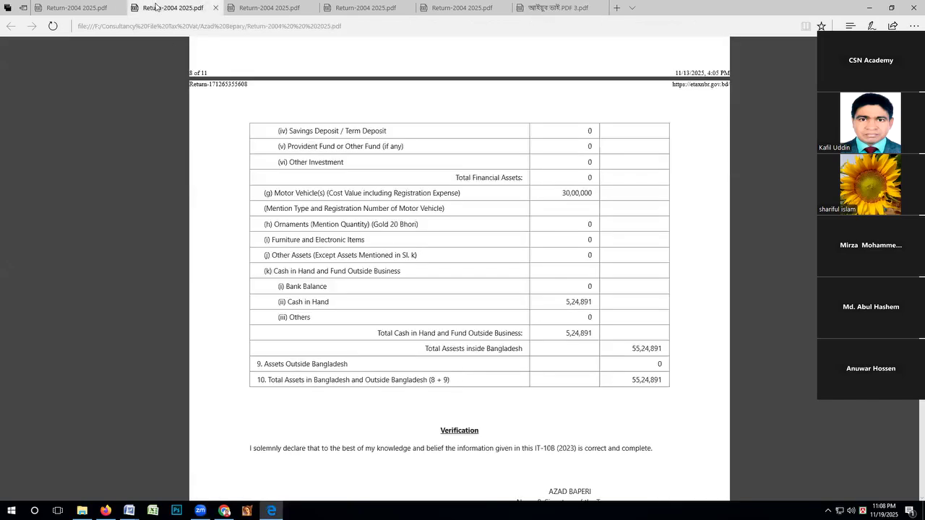
left_click(215, 8)
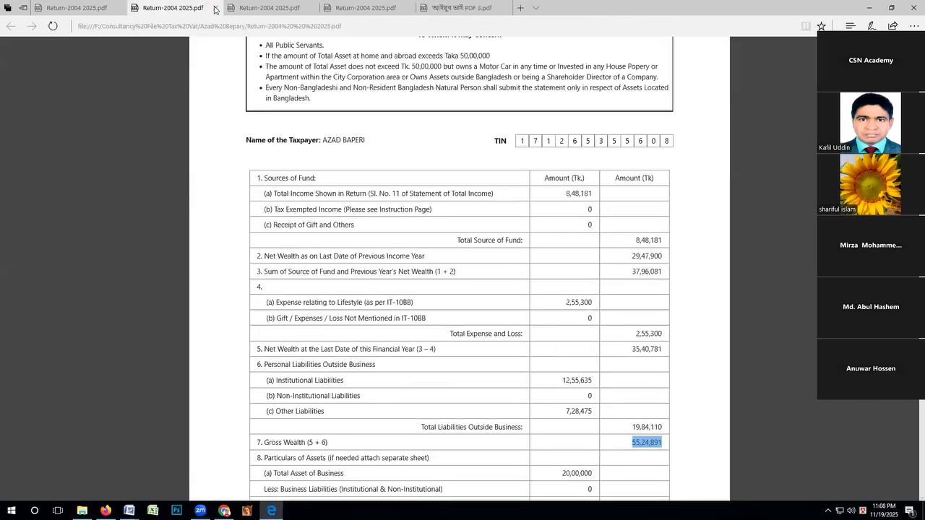
left_click(214, 9)
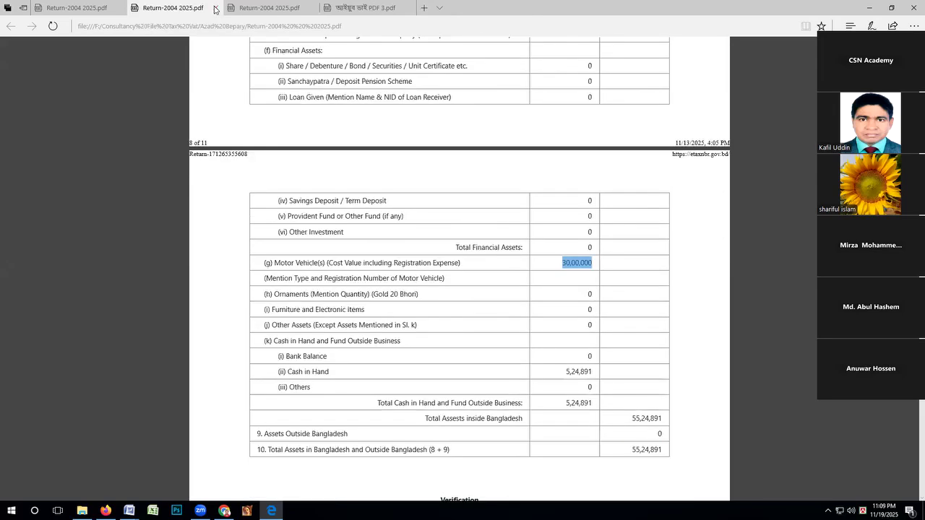
left_click(214, 9)
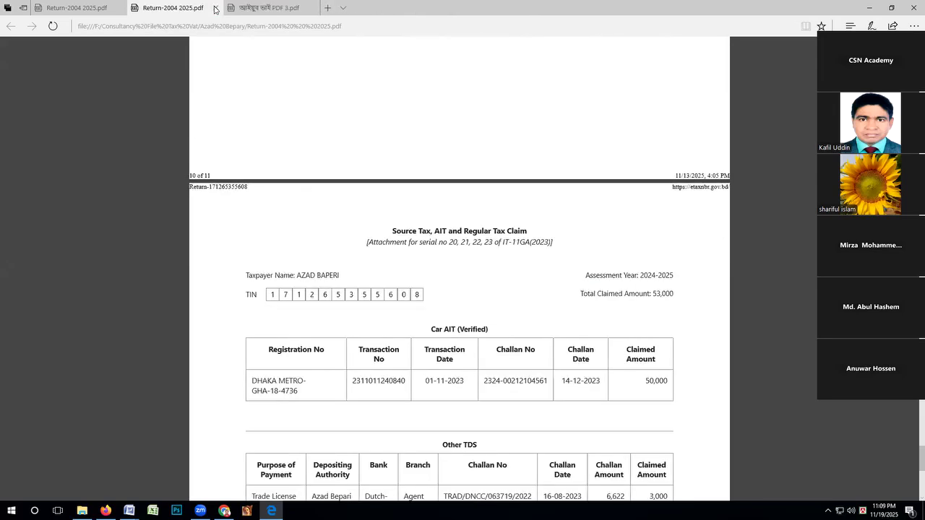
left_click(214, 10)
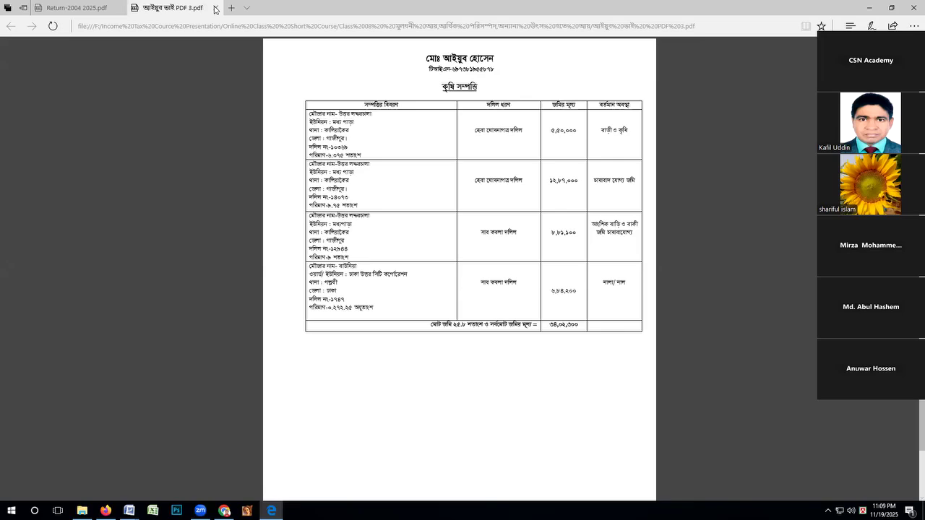
left_click(213, 10)
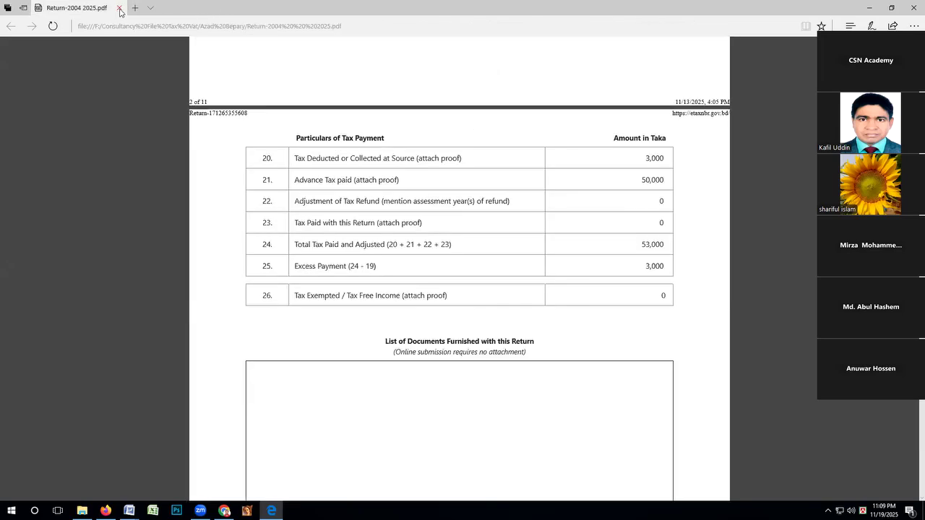
left_click(119, 9)
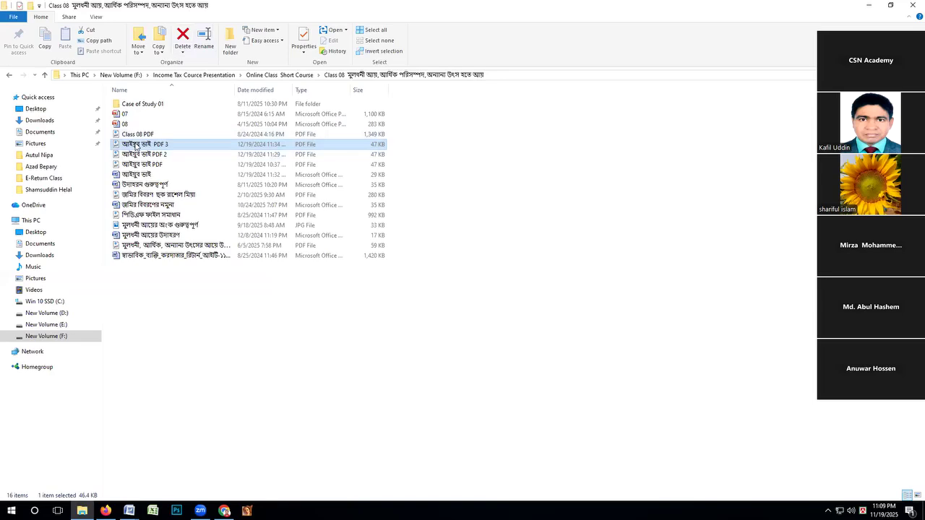
Open the Word version of the agricultural property statement from the Class 08 folder and set its zoom to 200%.
double_click(127, 174)
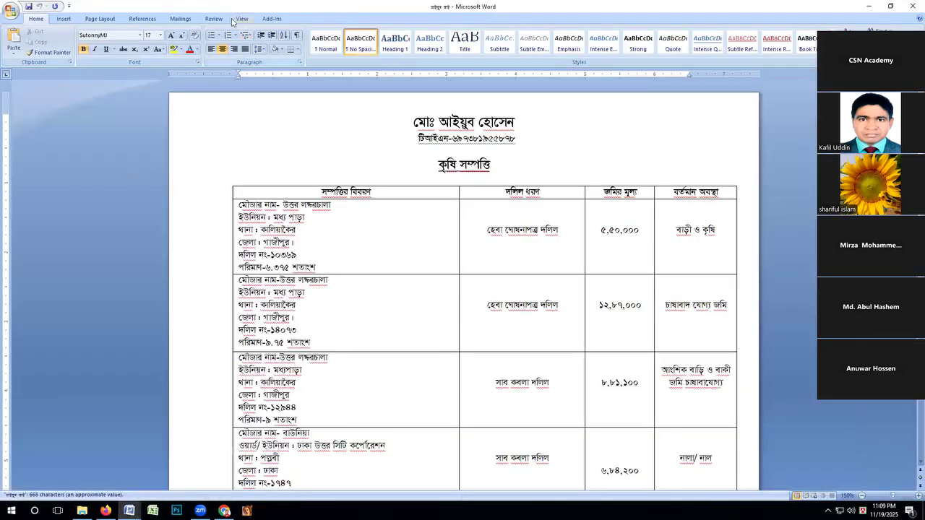
left_click(241, 20)
left_click(231, 40)
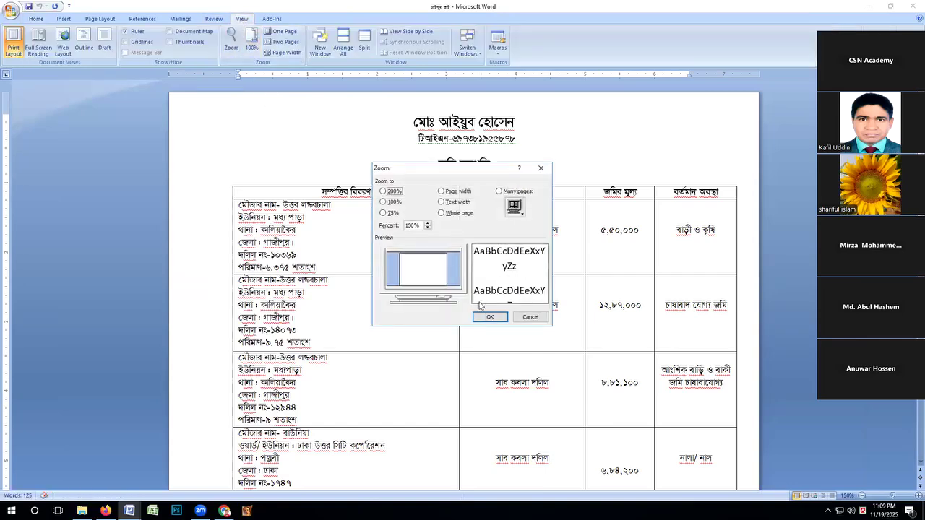
left_click(412, 225)
type("200")
key("Return")
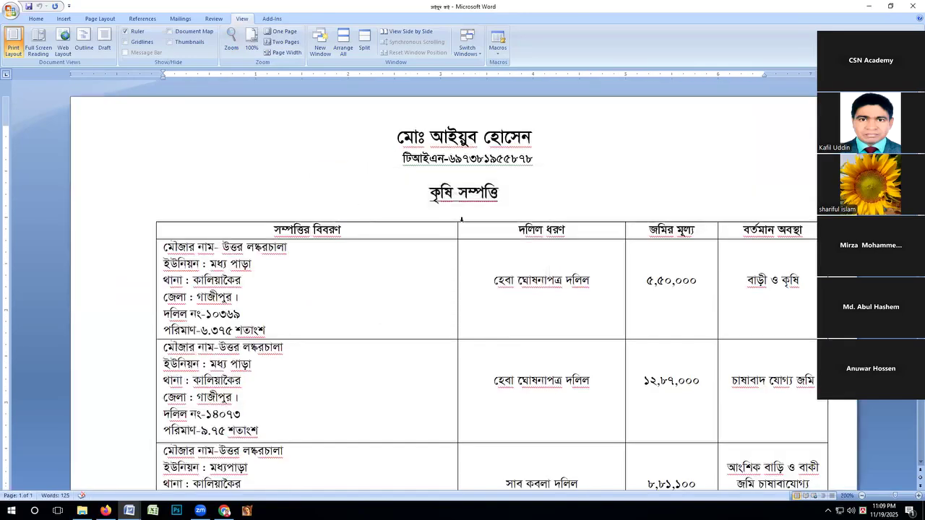
Colour the deed number and area lines red in the first property row of the agricultural property table.
scroll(461, 219, "down", 2)
scroll(456, 224, "up", 2)
scroll(578, 165, "down", 2)
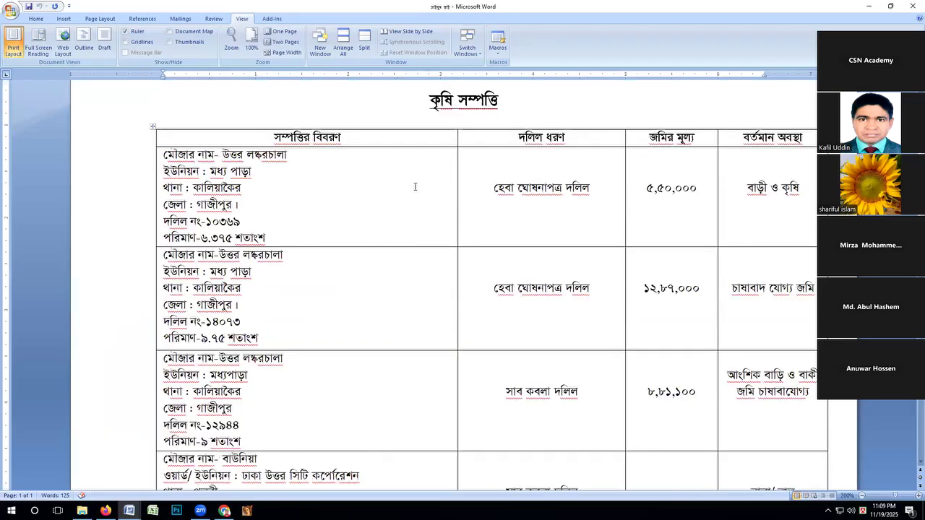
scroll(368, 186, "down", 1)
scroll(336, 177, "up", 1)
left_click(160, 221)
left_click(244, 222)
left_click_drag(244, 222, 165, 222)
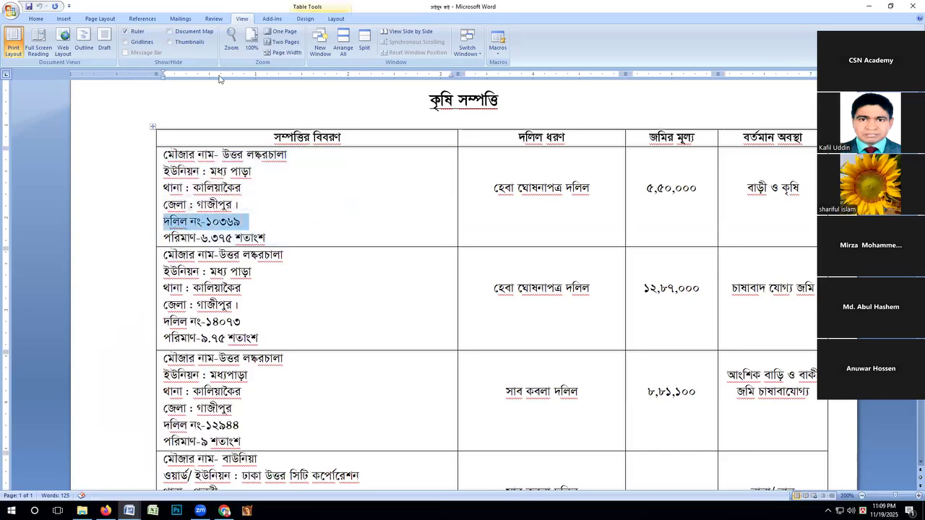
left_click(46, 19)
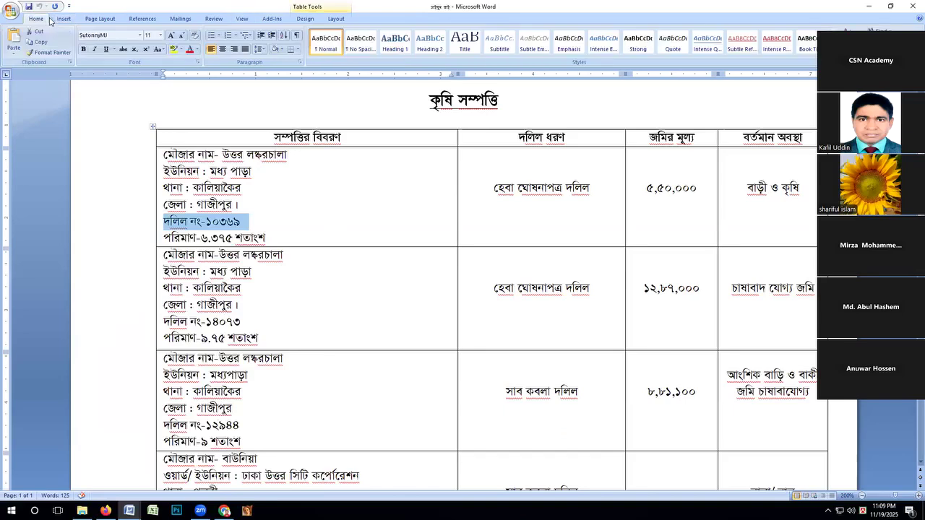
left_click(188, 49)
left_click(299, 246)
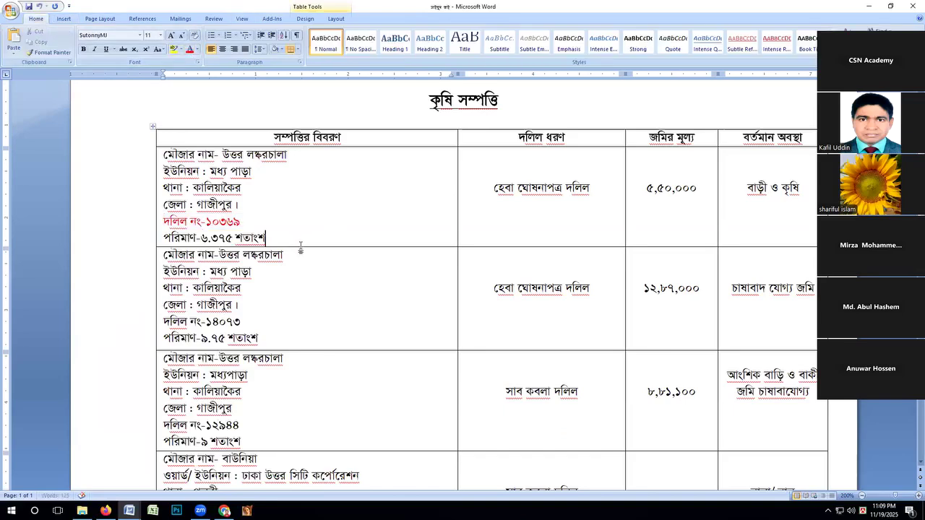
left_click_drag(267, 239, 145, 243)
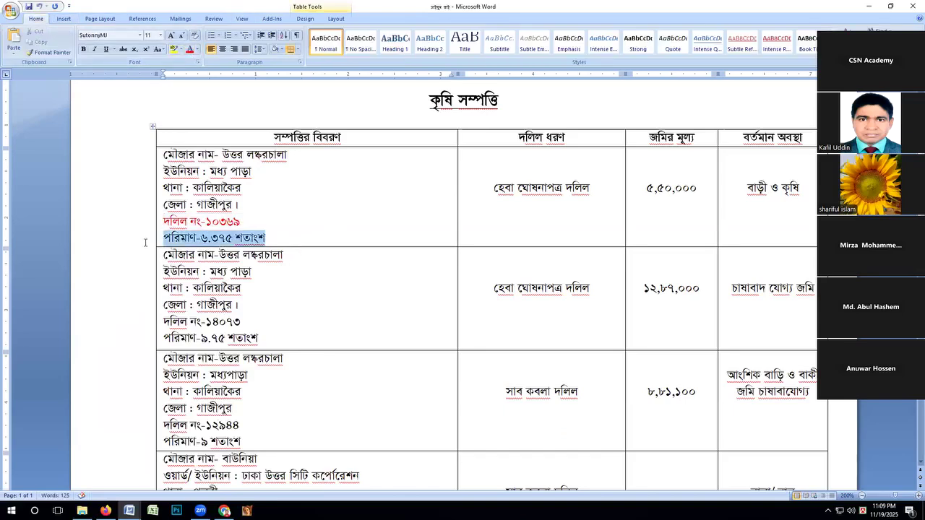
left_click(189, 49)
left_click(281, 189)
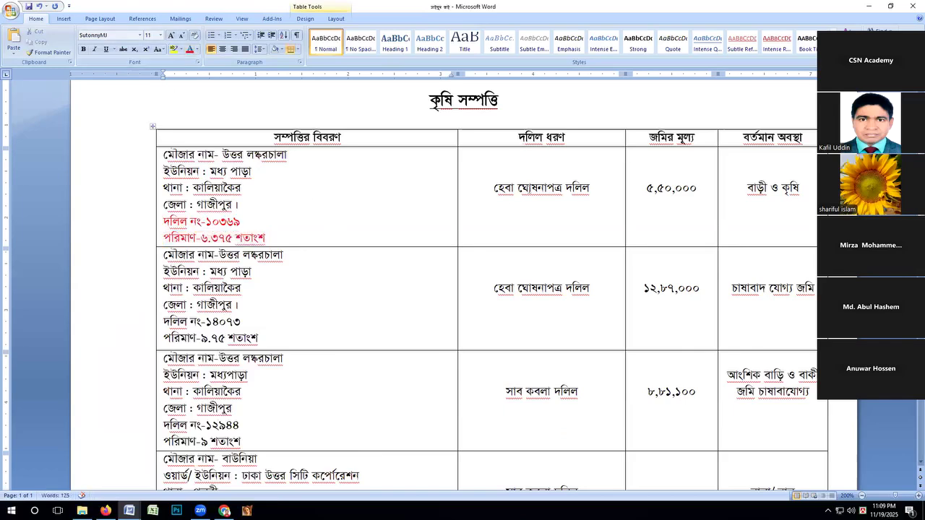
Colour the first property's deed type red and highlight the বর্তমান অবস্থা column heading.
left_click_drag(591, 190, 493, 189)
left_click(189, 49)
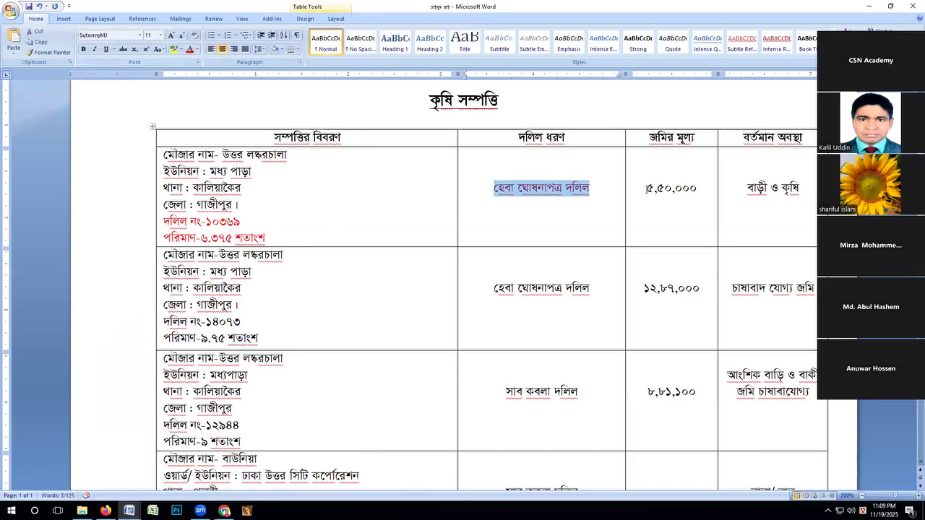
left_click_drag(742, 137, 809, 136)
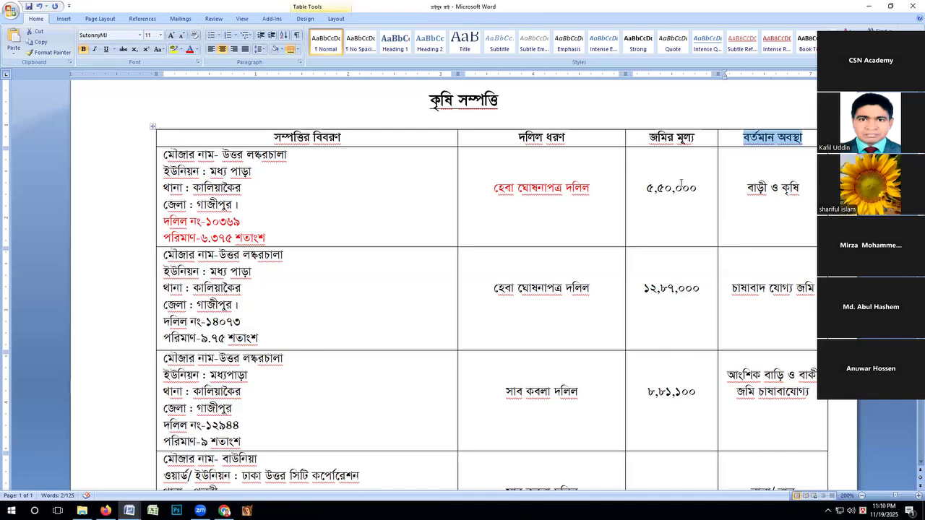
Colour the deed number, area and deed type red in the second property row.
left_click_drag(165, 323, 257, 338)
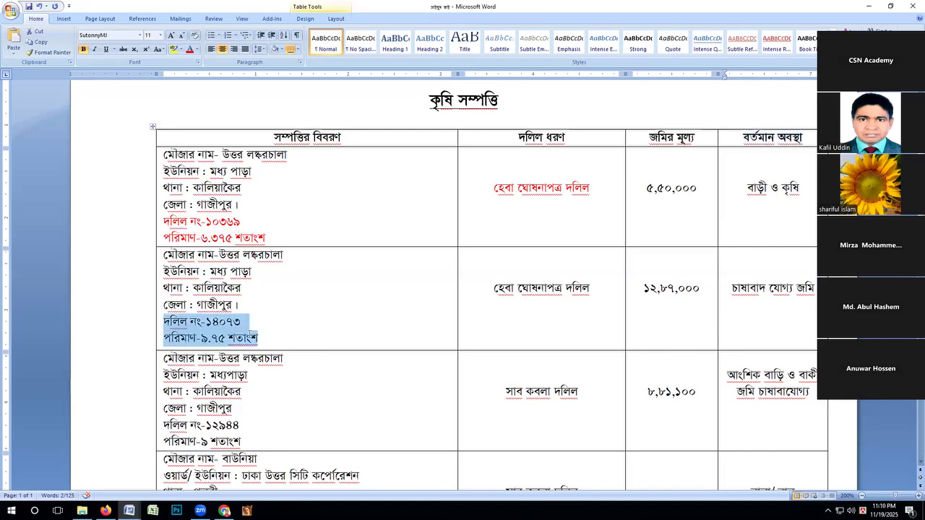
left_click(190, 51)
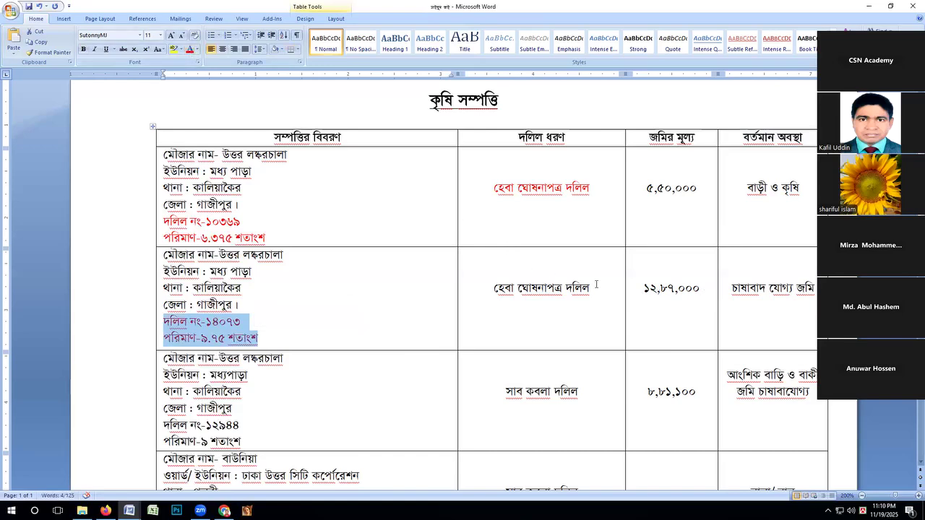
left_click_drag(590, 288, 493, 288)
left_click(190, 49)
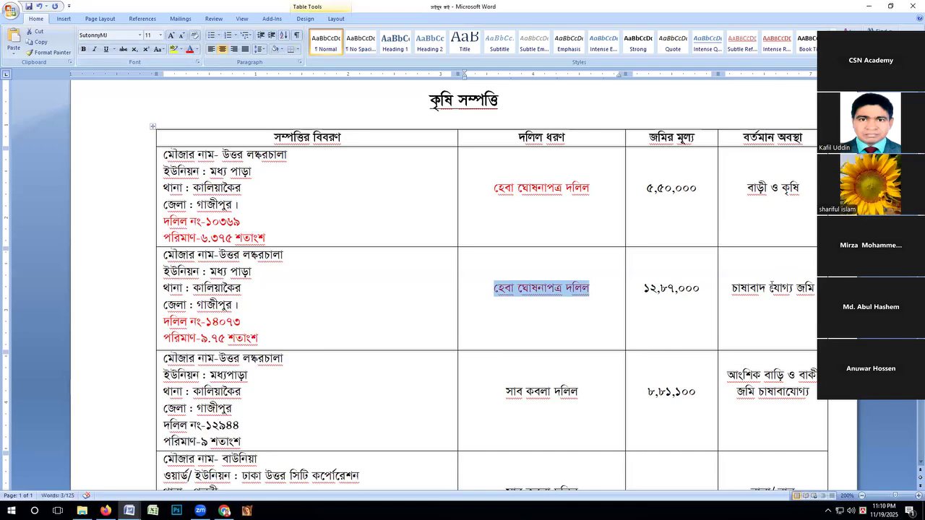
Colour the deed type সাব কবলা দলিল, the deed number and the area red in the third property row.
scroll(772, 286, "down", 4)
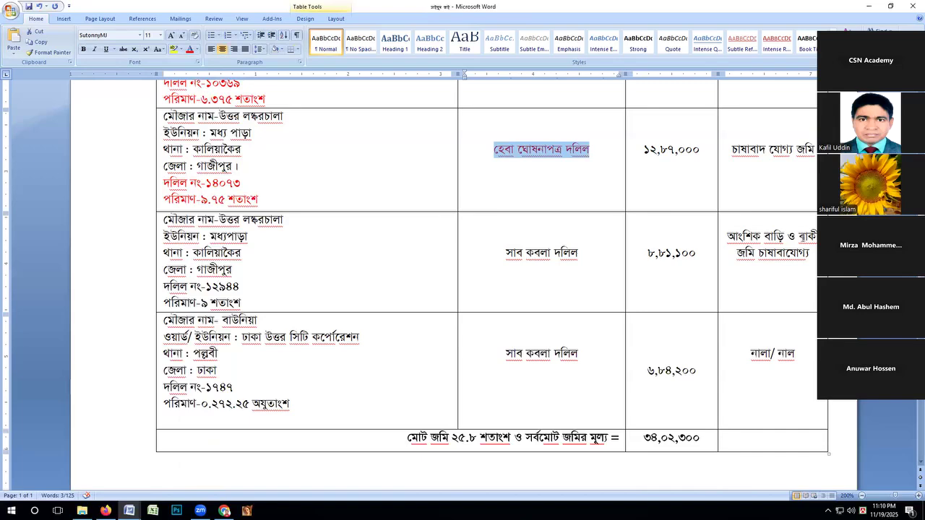
triple_click(500, 252)
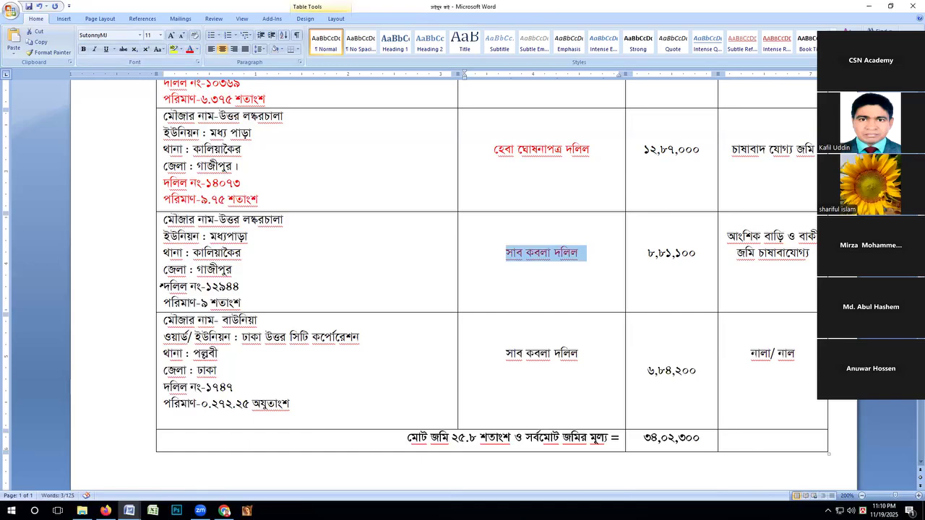
left_click(161, 284)
left_click(245, 302)
left_click_drag(245, 302, 162, 286)
scroll(322, 188, "up", 5)
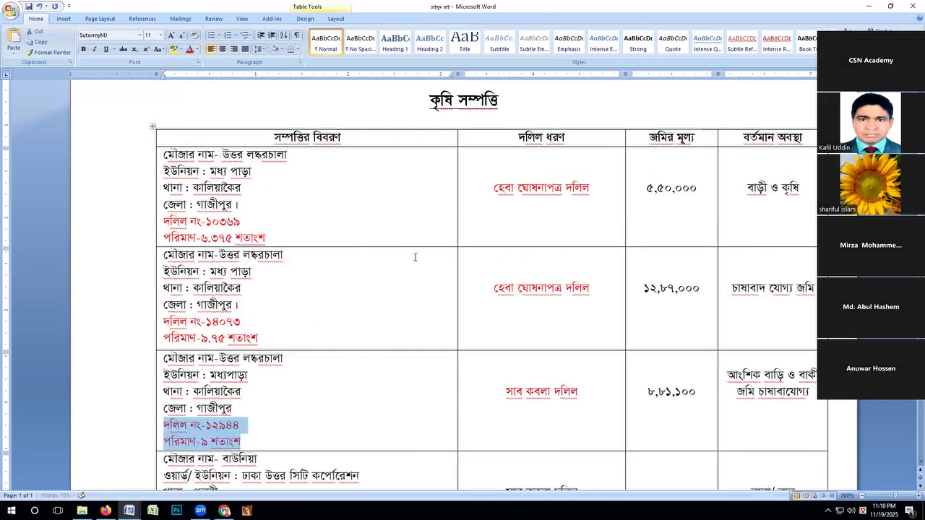
Colour the deed number, area and deed type সাব কবলা দলিল red in the fourth property row.
scroll(414, 257, "down", 1)
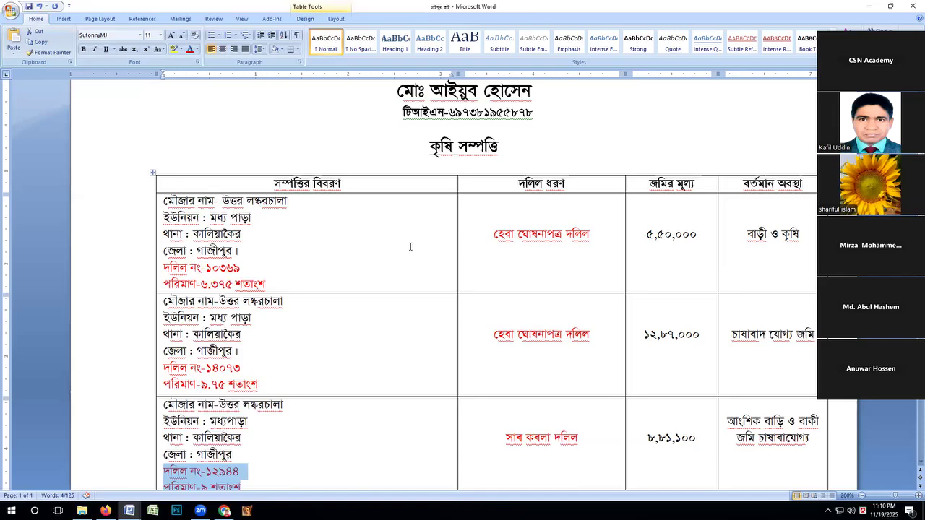
scroll(410, 247, "down", 3)
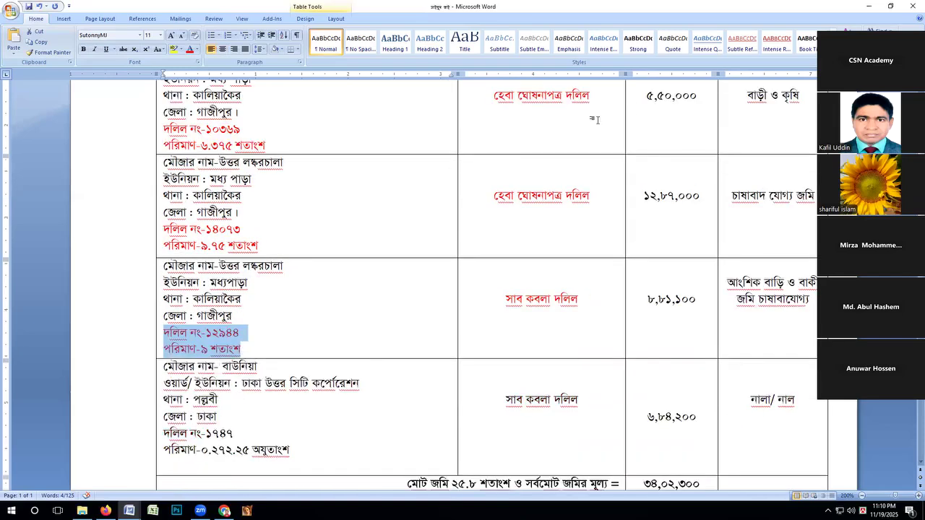
scroll(531, 245, "down", 1)
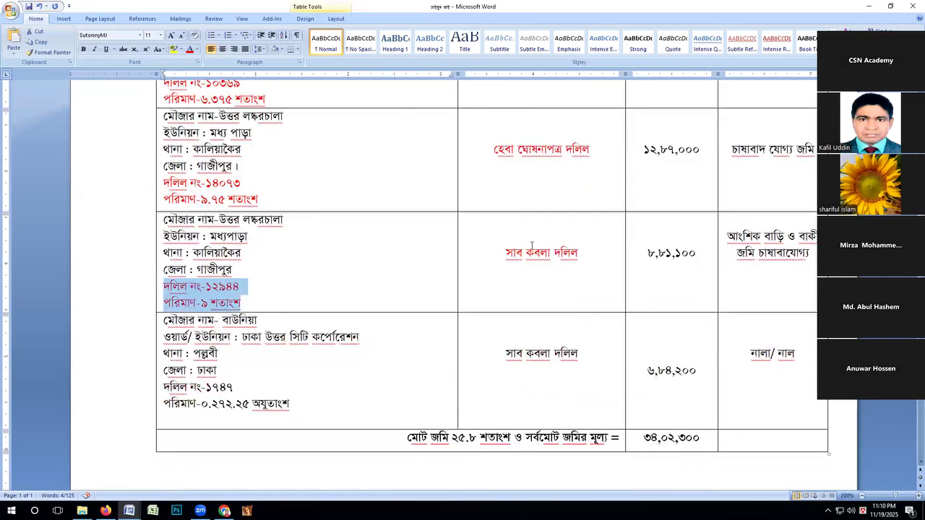
left_click_drag(164, 387, 291, 405)
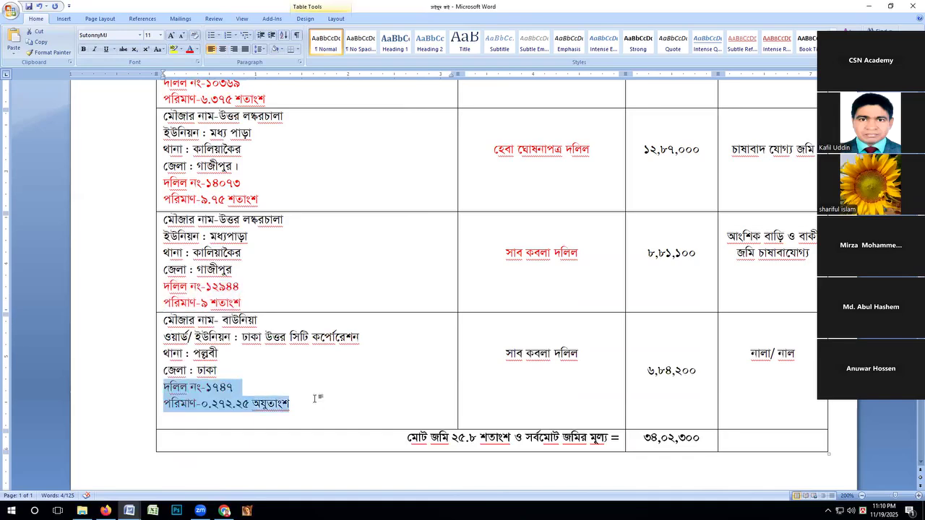
left_click(189, 51)
left_click_drag(506, 351, 583, 354)
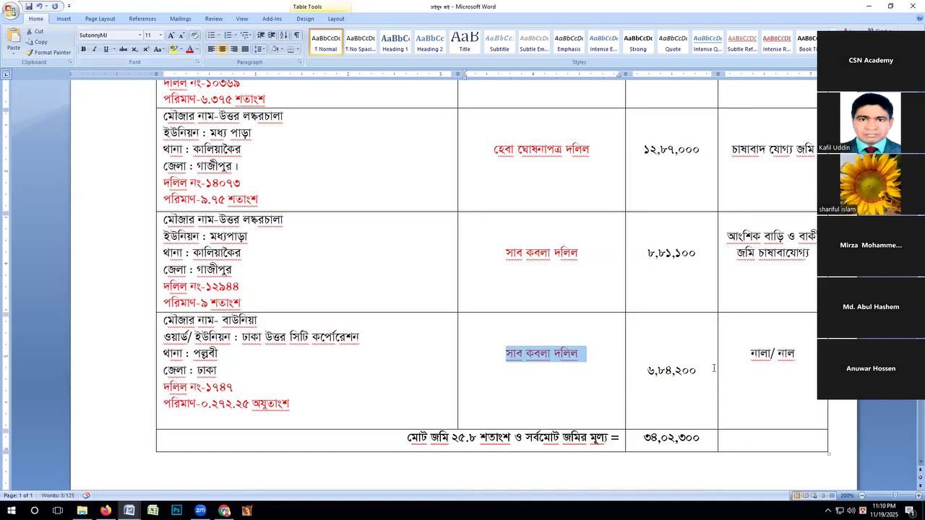
Highlight the fourth property's current status, the কৃষি সম্পত্তি title and the total land area figure for review.
left_click_drag(749, 358, 796, 355)
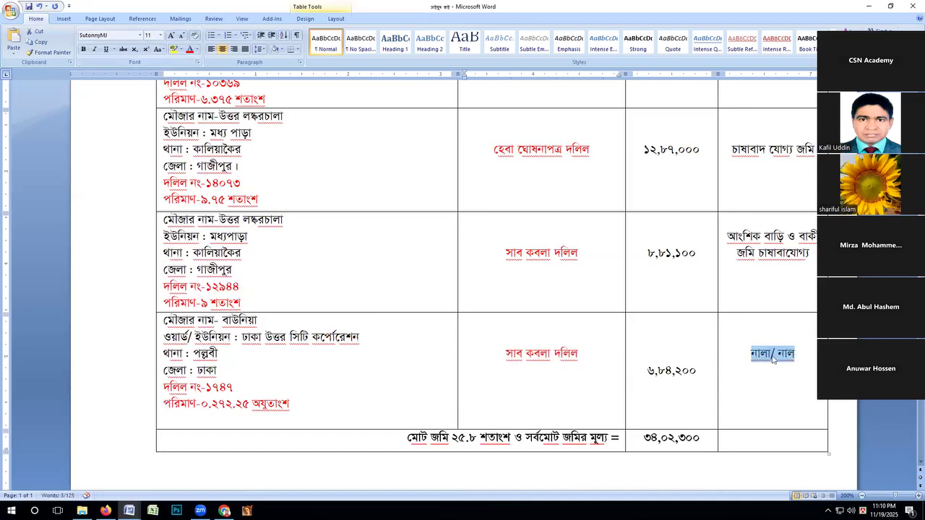
scroll(773, 358, "up", 5)
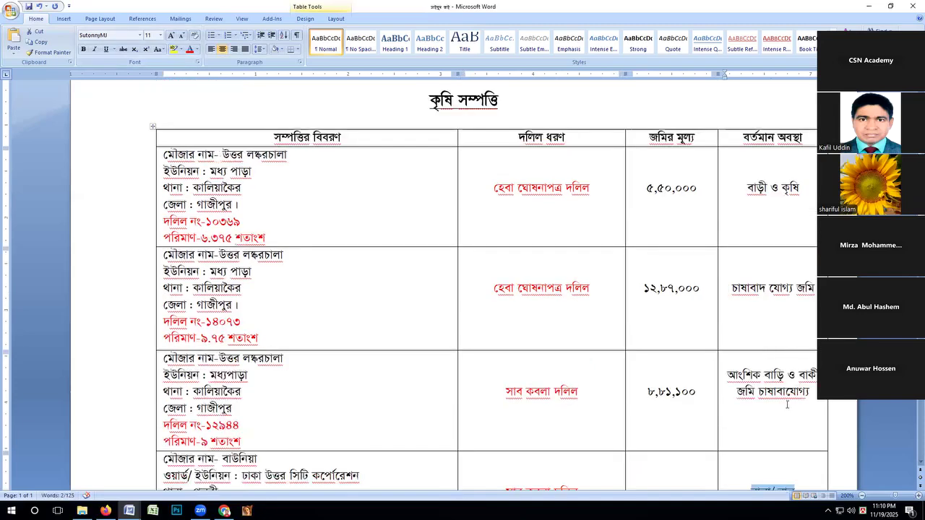
scroll(787, 400, "down", 5)
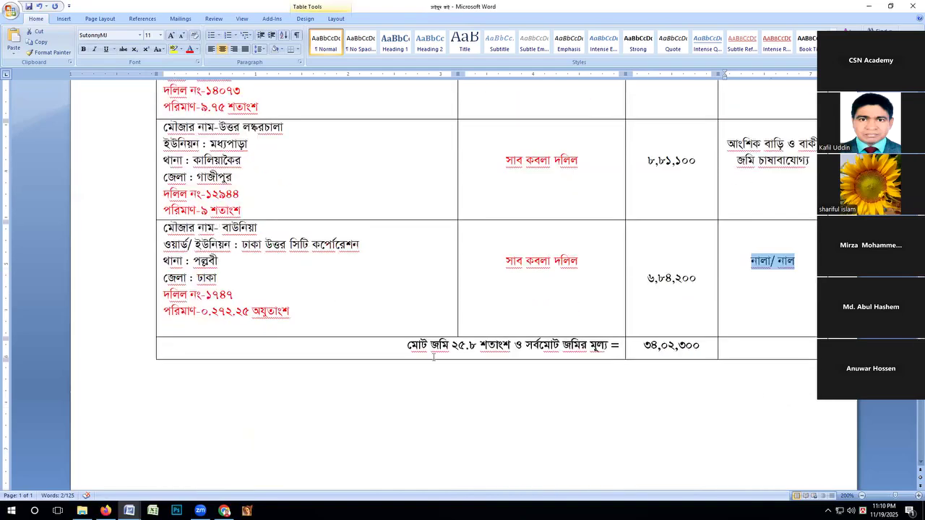
scroll(420, 146, "up", 5)
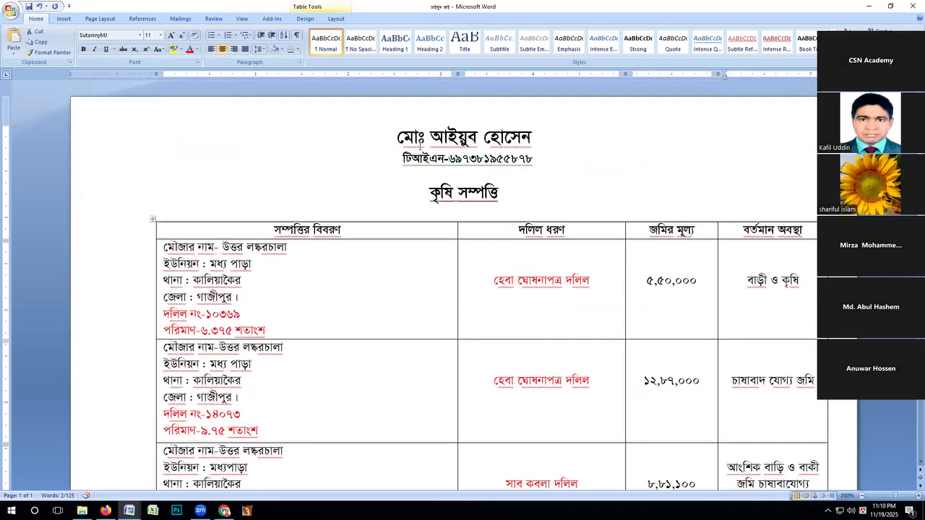
left_click_drag(426, 185, 505, 192)
scroll(498, 217, "down", 10)
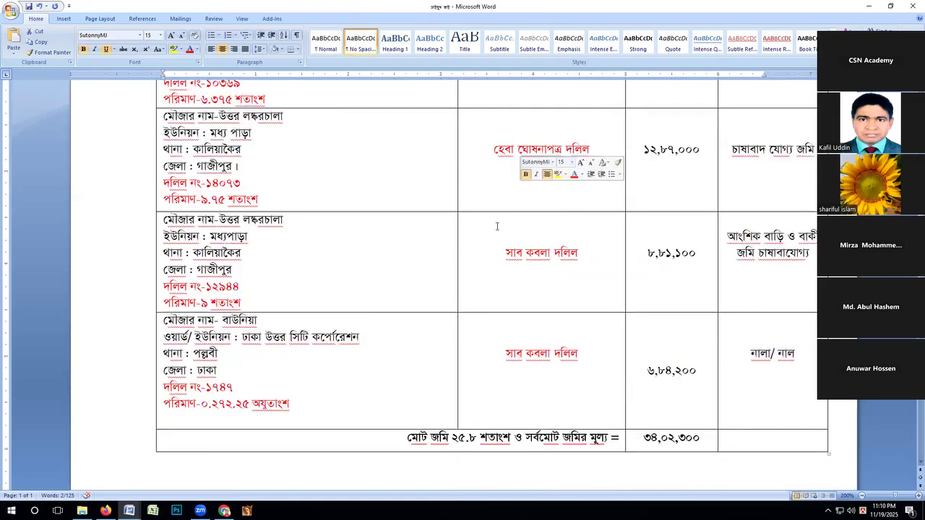
left_click(476, 254)
left_click_drag(476, 254, 453, 256)
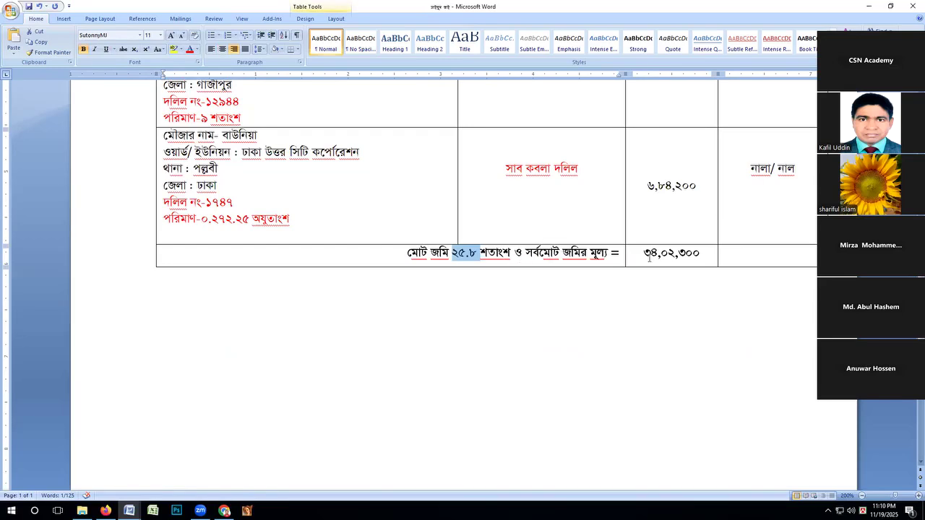
Append /- to the total land value in the table's last row and save the document.
left_click_drag(644, 253, 698, 254)
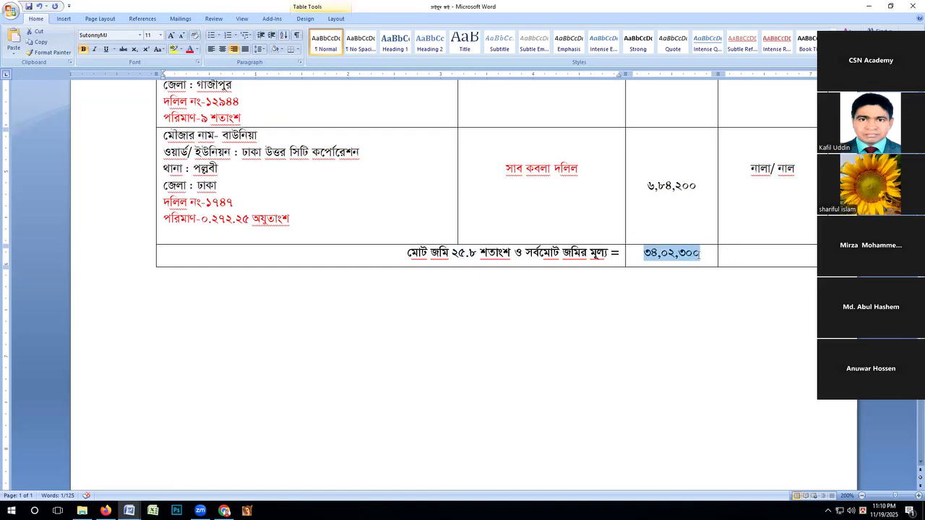
left_click(700, 254)
type("/-")
key("ctrl+s")
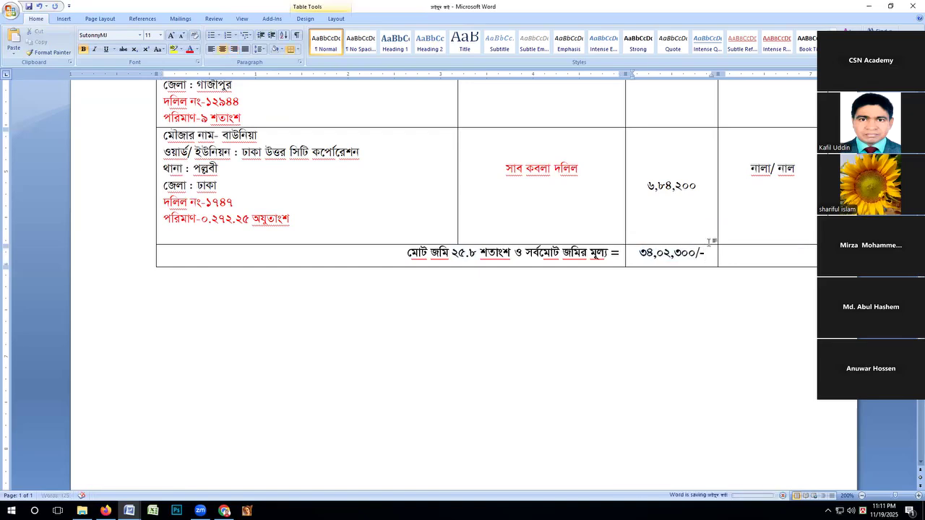
Switch to the e-Return form in Firefox to view its property section, and return to the agricultural property document in Word.
scroll(708, 242, "up", 10)
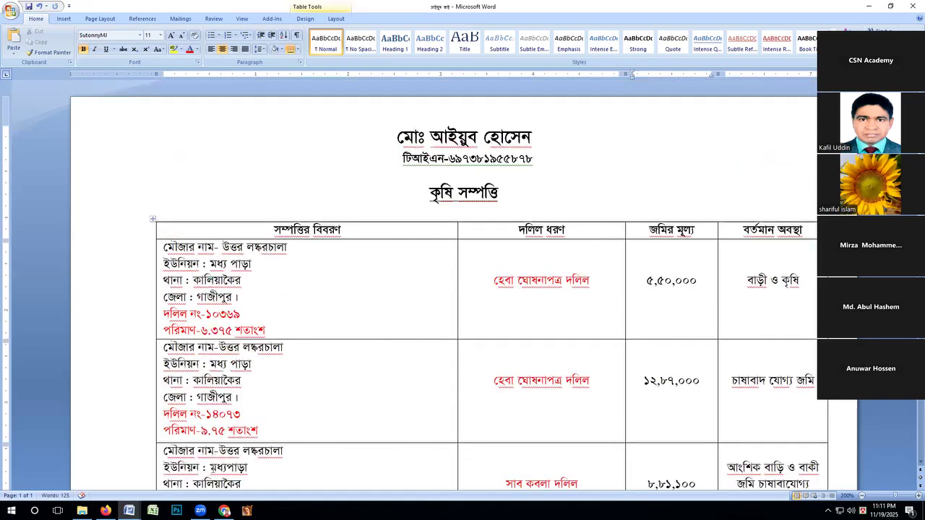
left_click(105, 511)
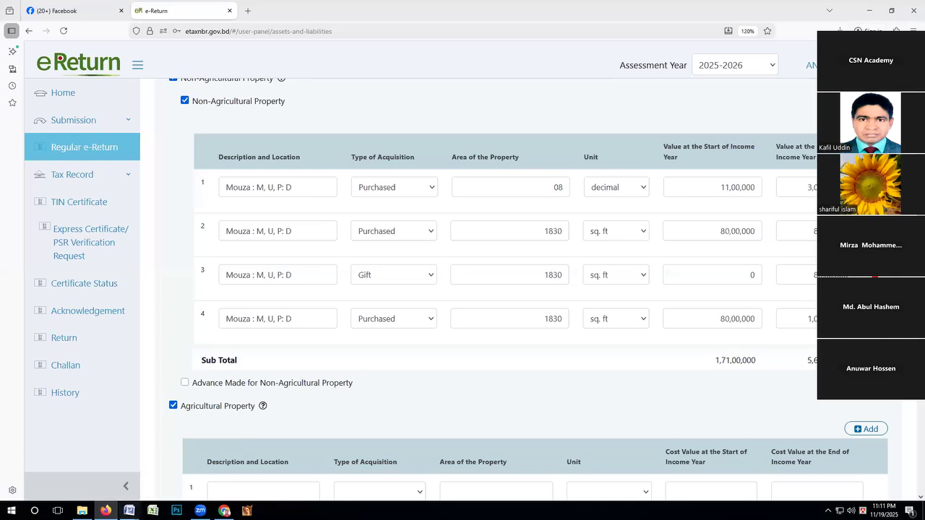
mouse_move(105, 511)
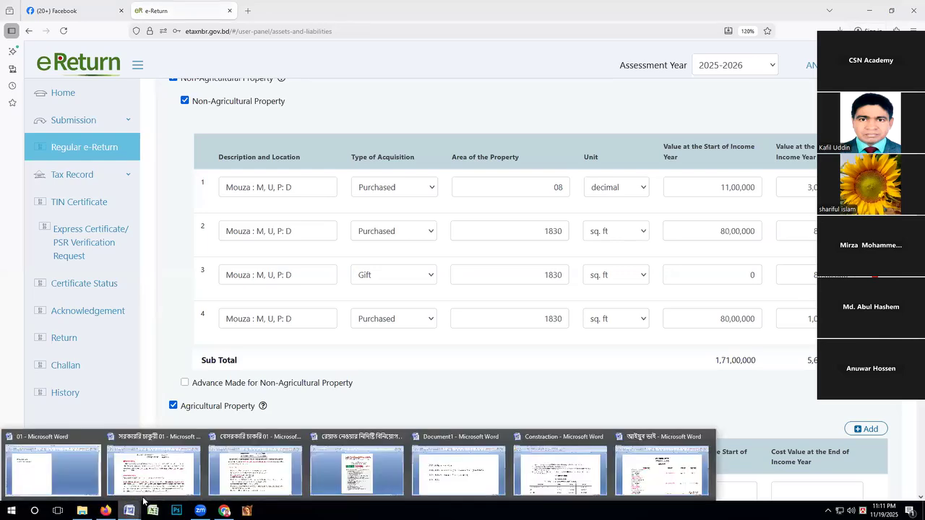
left_click(648, 477)
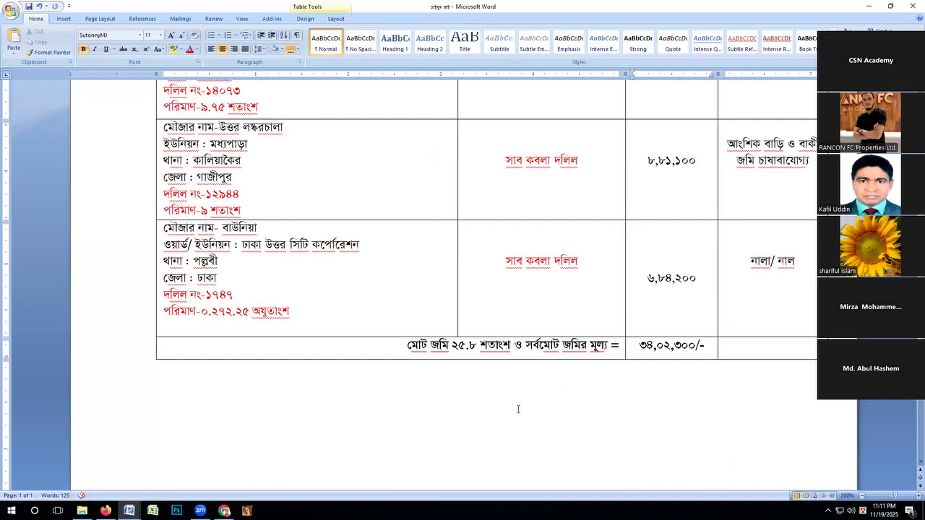
Examine the deed numbers, areas, deed types, values and current status across all rows of the agricultural property table.
scroll(517, 409, "up", 2)
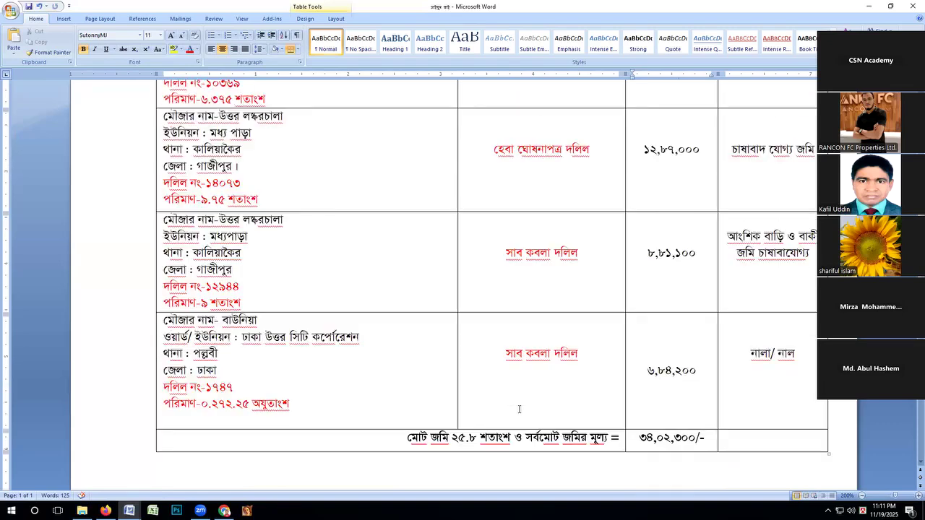
scroll(519, 408, "up", 2)
scroll(519, 408, "up", 2)
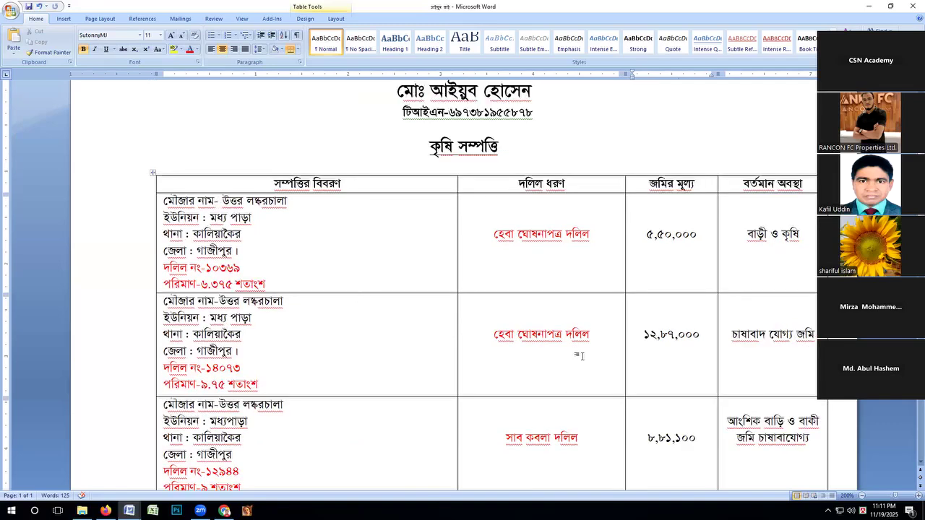
scroll(581, 357, "down", 1)
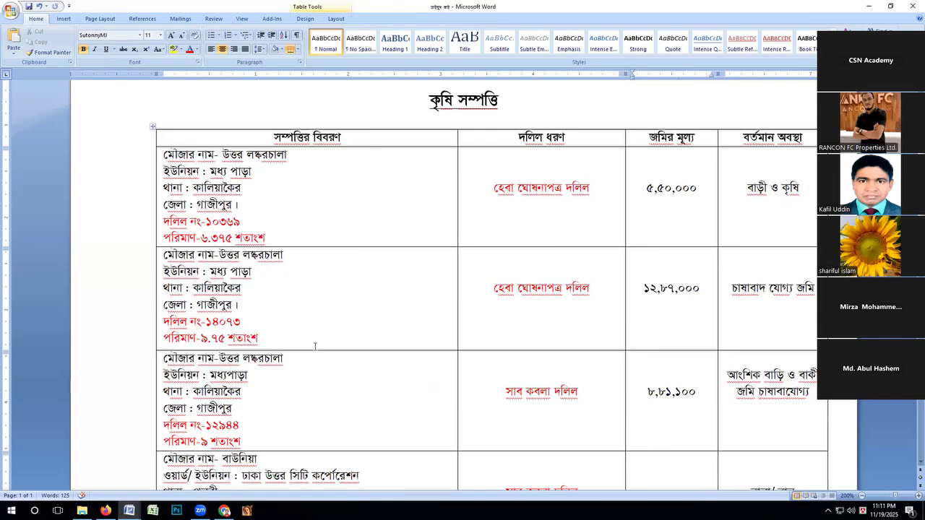
scroll(314, 346, "down", 2)
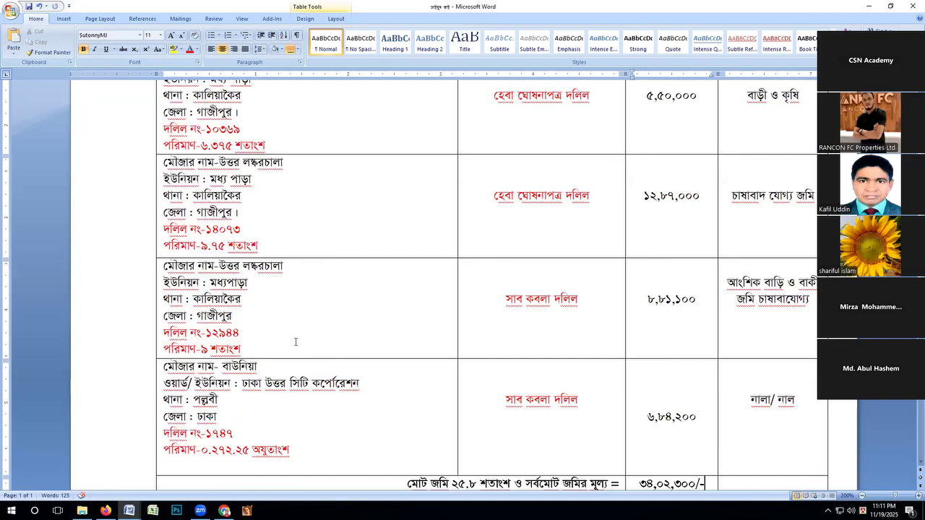
scroll(279, 338, "up", 2)
scroll(303, 304, "up", 1)
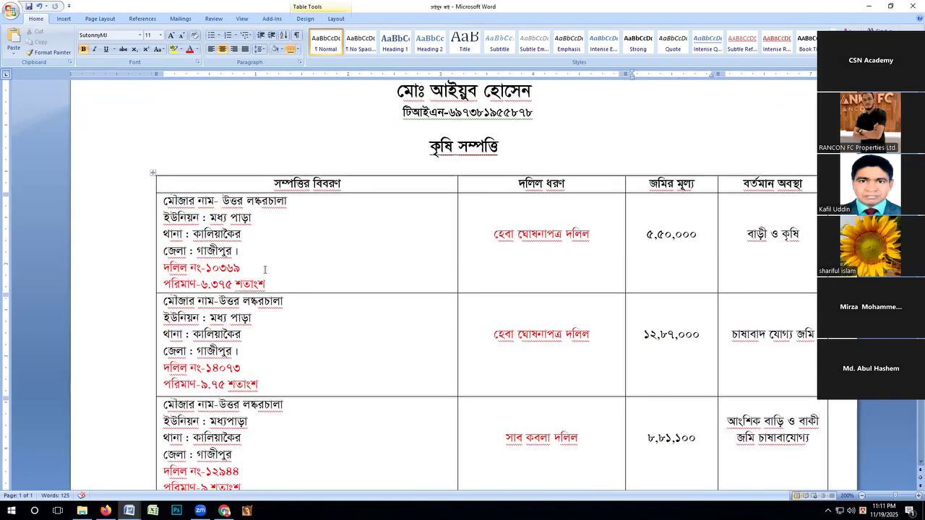
scroll(307, 269, "down", 2)
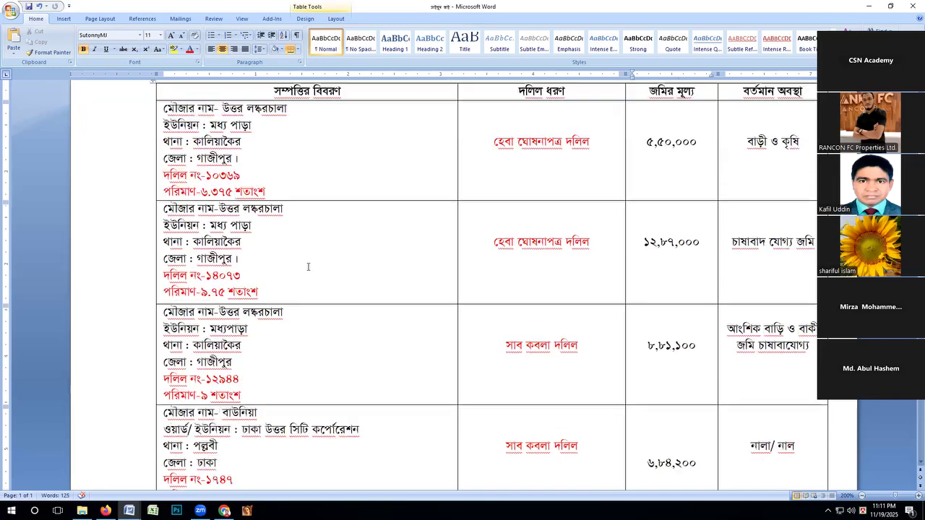
scroll(281, 239, "down", 3)
scroll(280, 238, "up", 5)
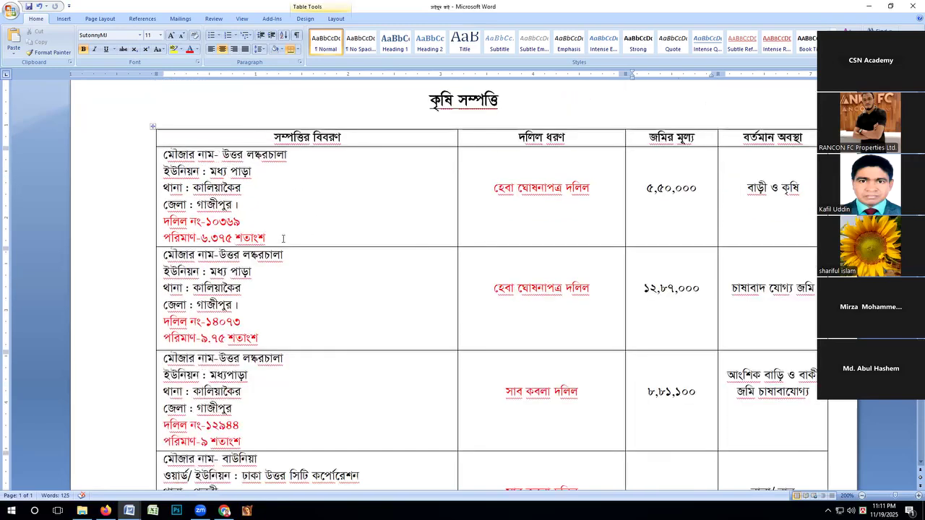
Capture the whole agricultural property statement, from the name heading to the total row, with Snipping Tool at 100% document zoom.
left_click(242, 18)
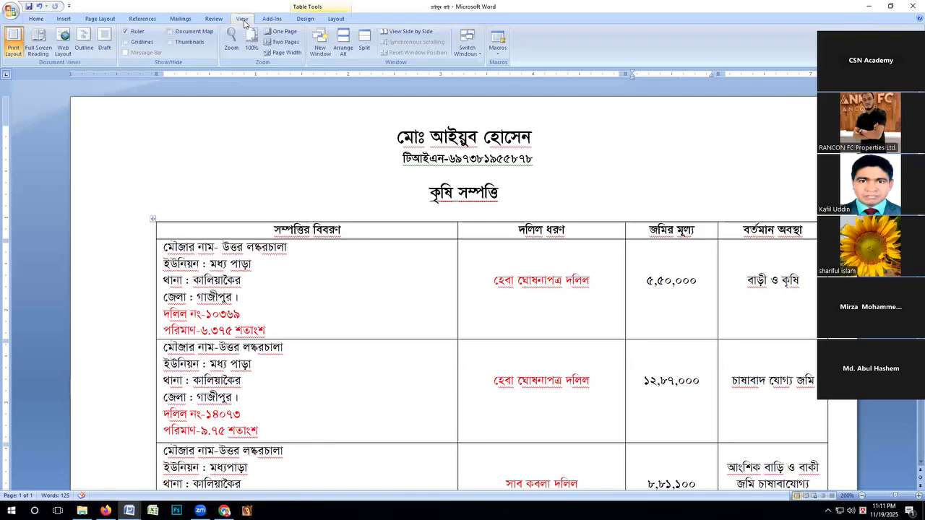
left_click(252, 42)
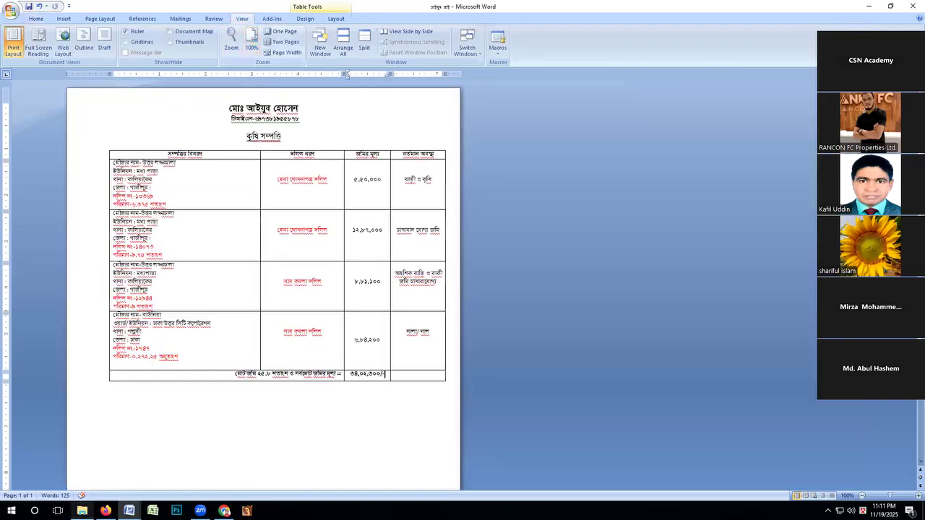
left_click(34, 511)
type("s")
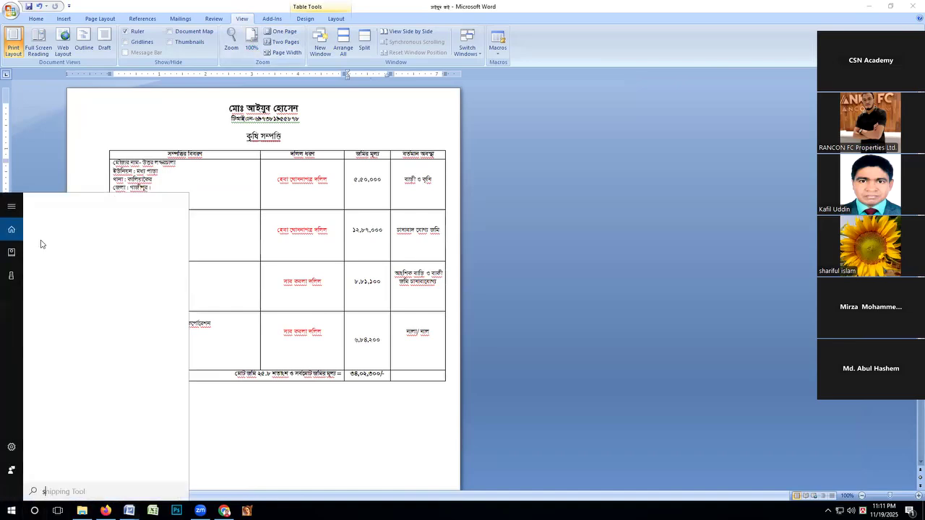
left_click(40, 246)
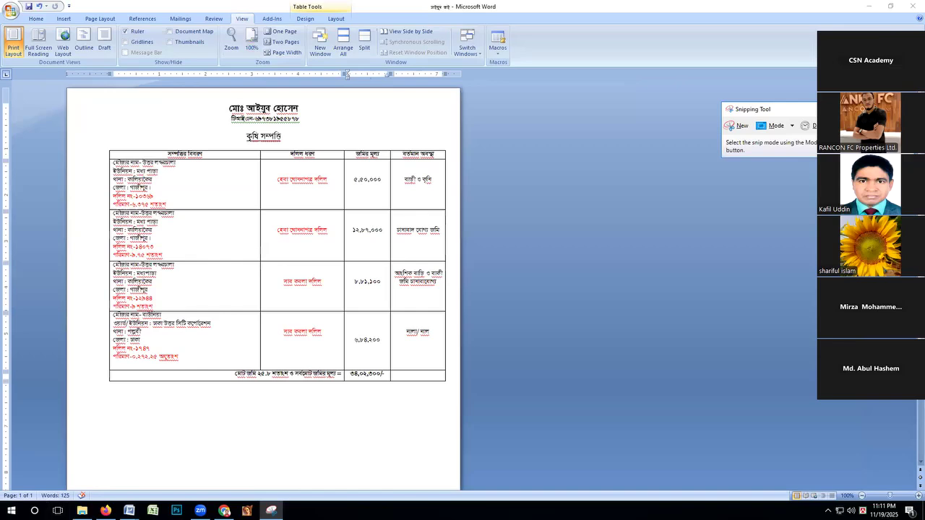
type("s")
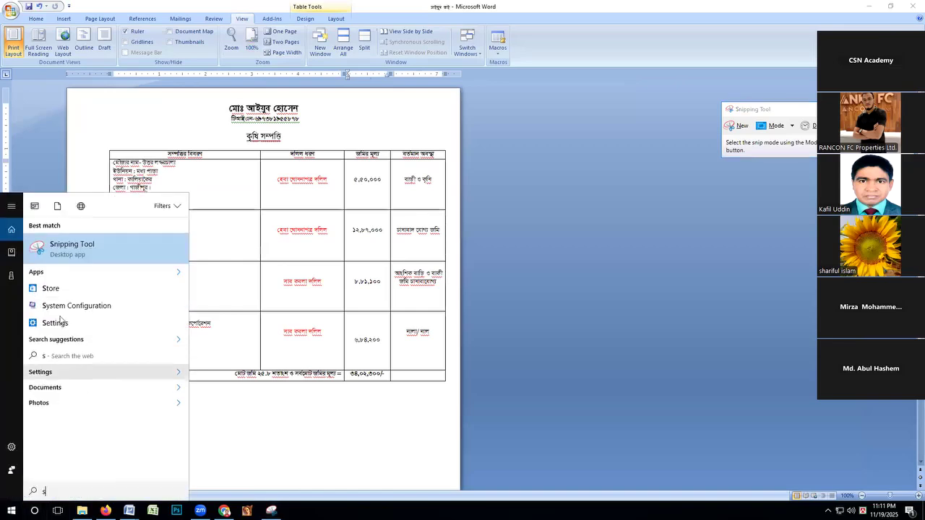
left_click(40, 249)
left_click(739, 126)
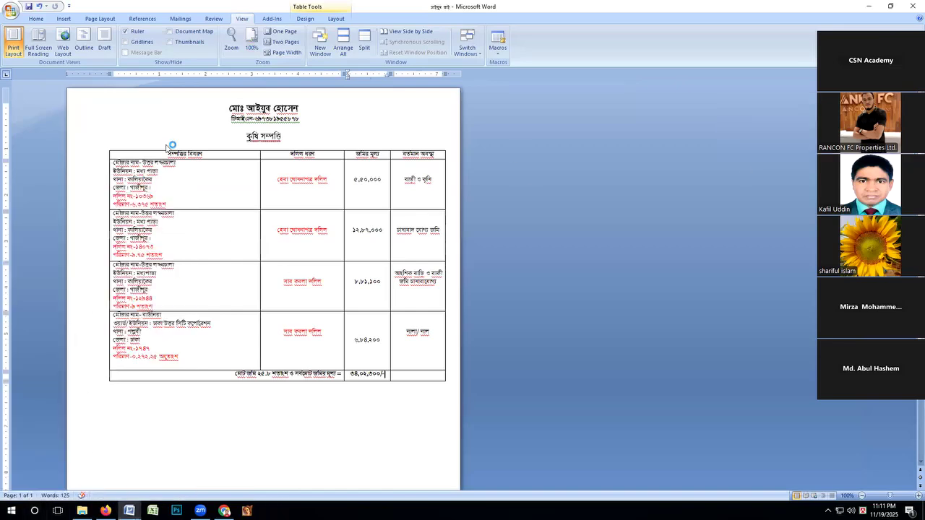
left_click_drag(84, 92, 457, 400)
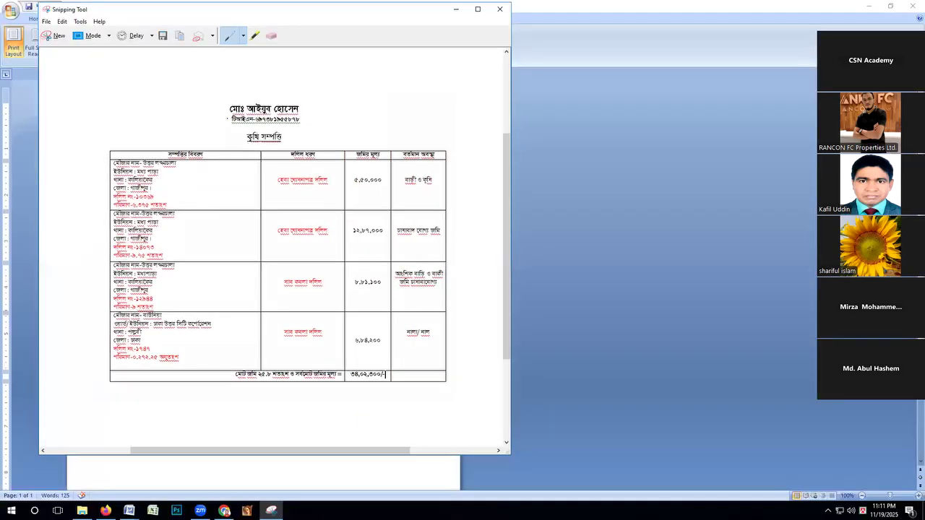
Copy the captured snip and send it to the CSN Academy eReturn Bat 12 group in WhatsApp Web.
right_click(237, 178)
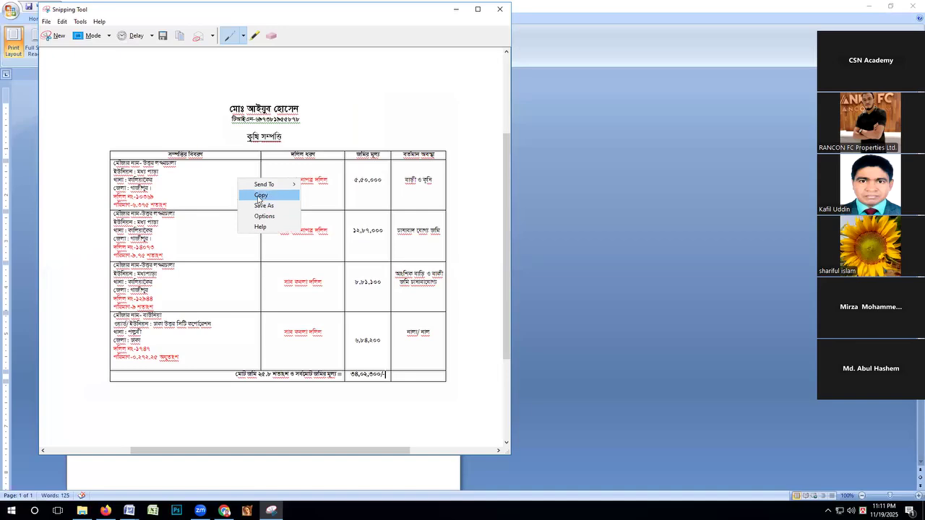
left_click(260, 196)
left_click(224, 510)
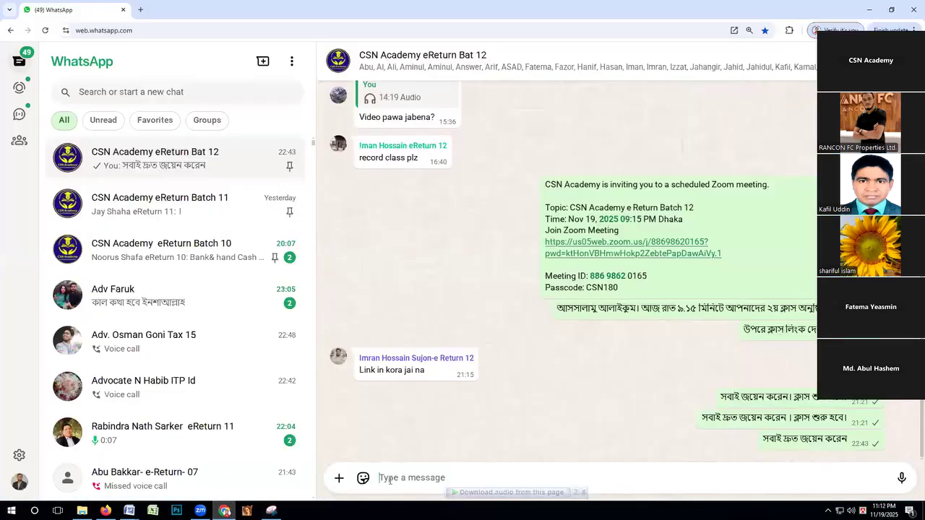
left_click(388, 479)
key("ctrl+v")
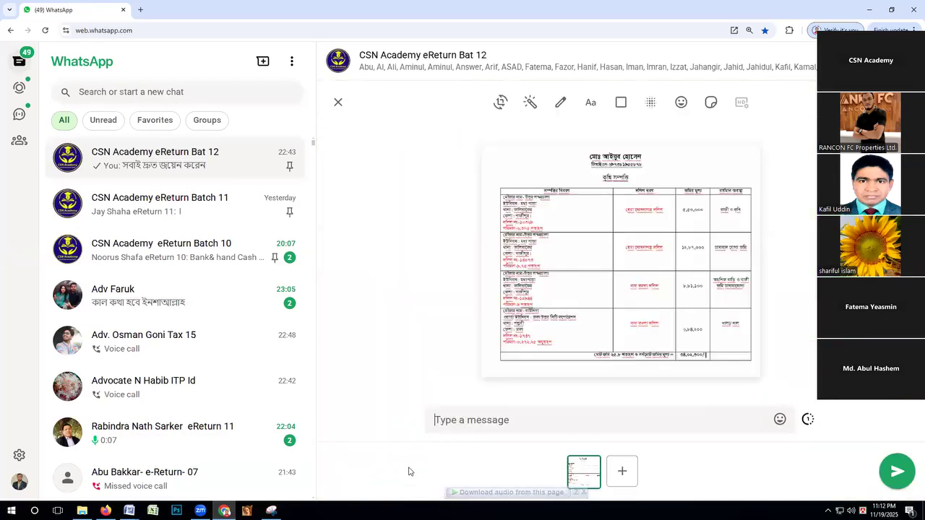
left_click(896, 470)
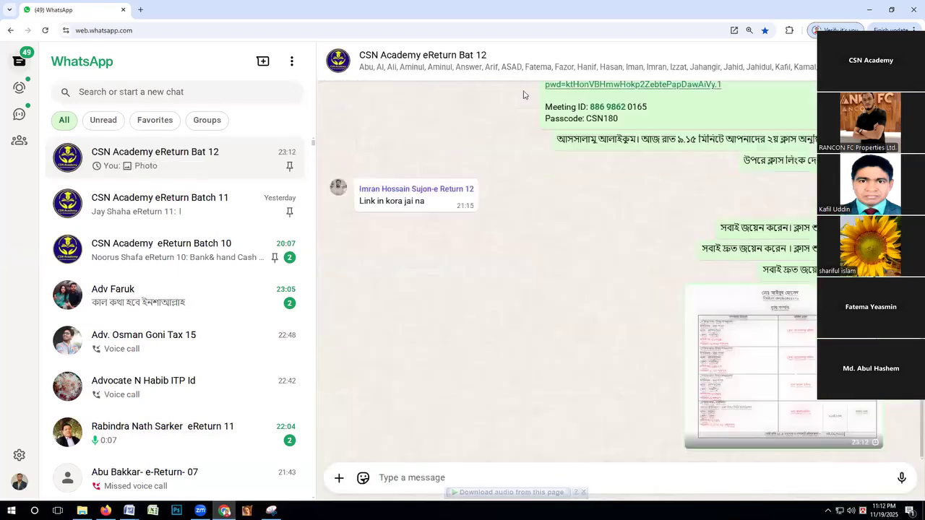
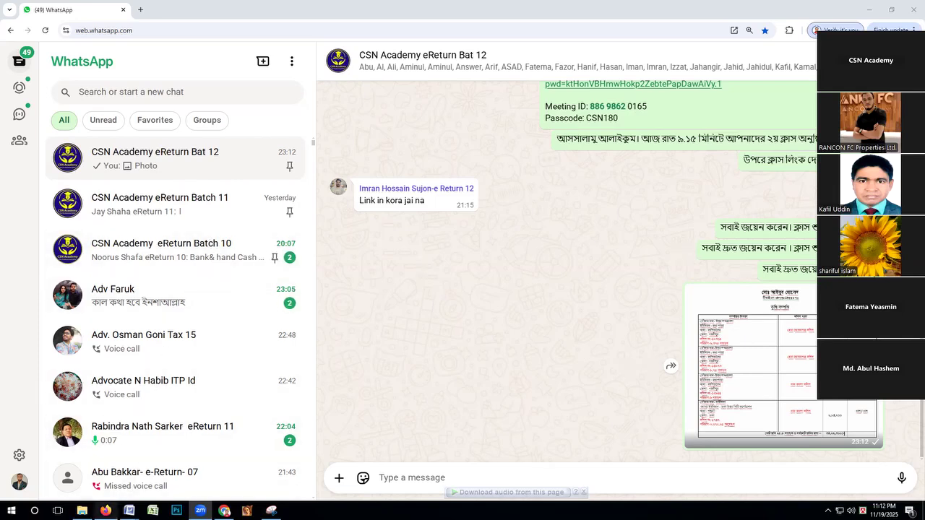
Switch to the e-Return form in Firefox and examine the agricultural property row's fields and acquisition type options.
left_click(106, 510)
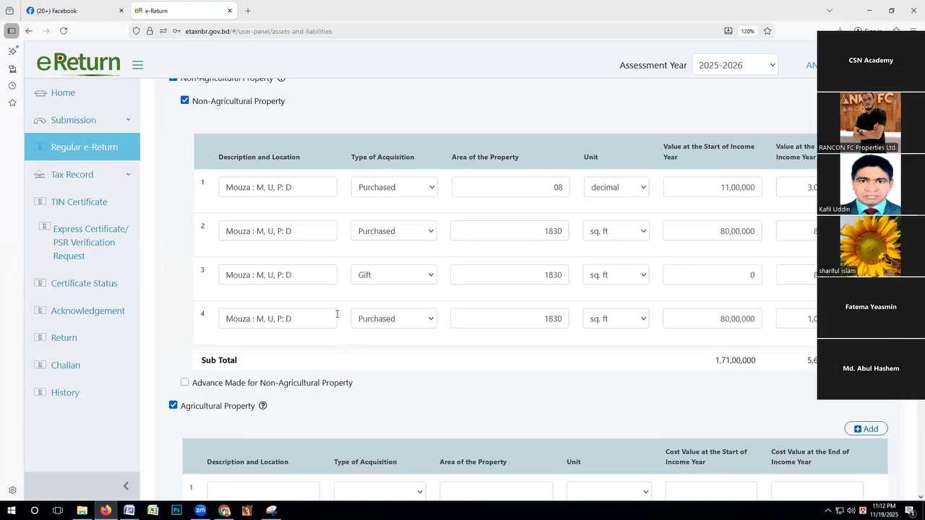
scroll(337, 314, "down", 3)
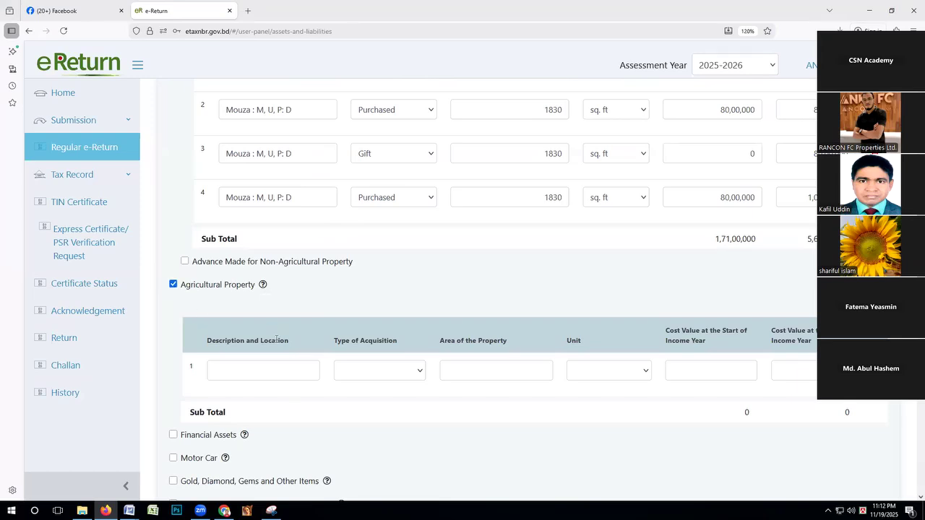
left_click(268, 376)
left_click(346, 379)
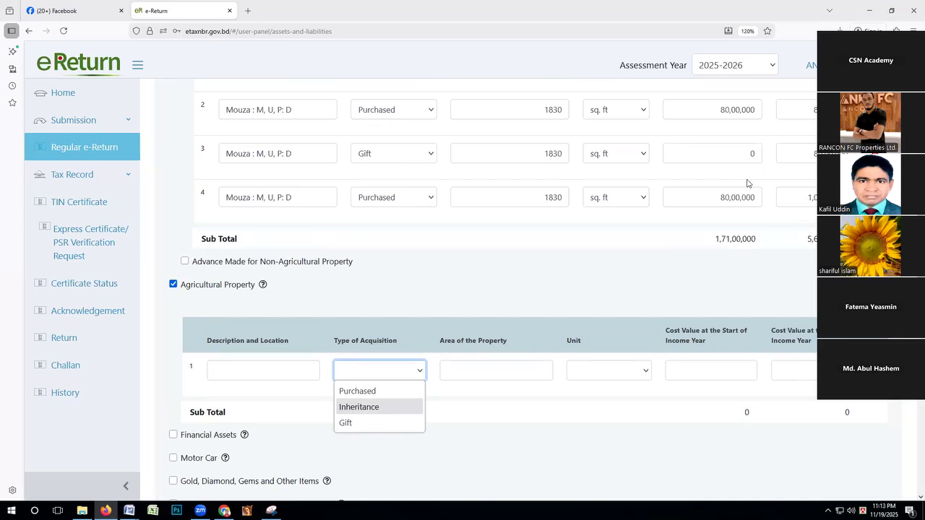
left_click(693, 253)
scroll(702, 209, "up", 3)
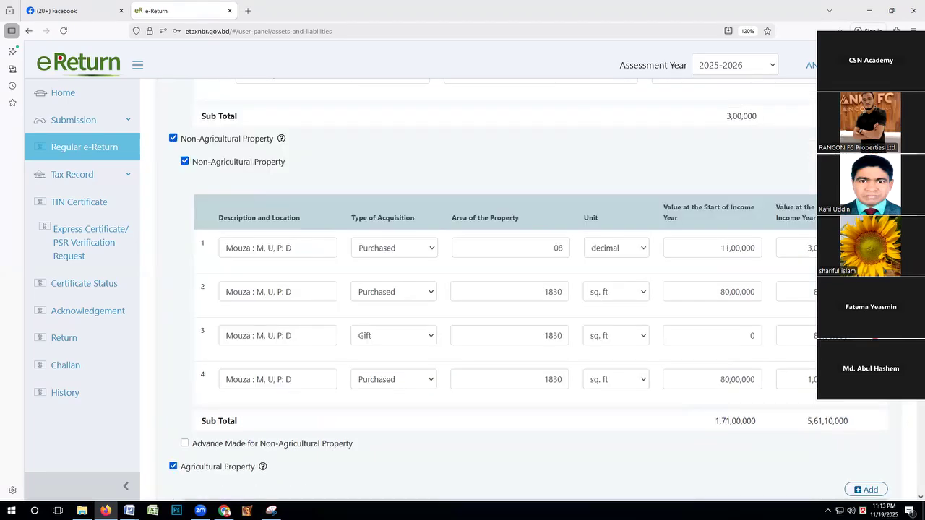
scroll(802, 248, "down", 3)
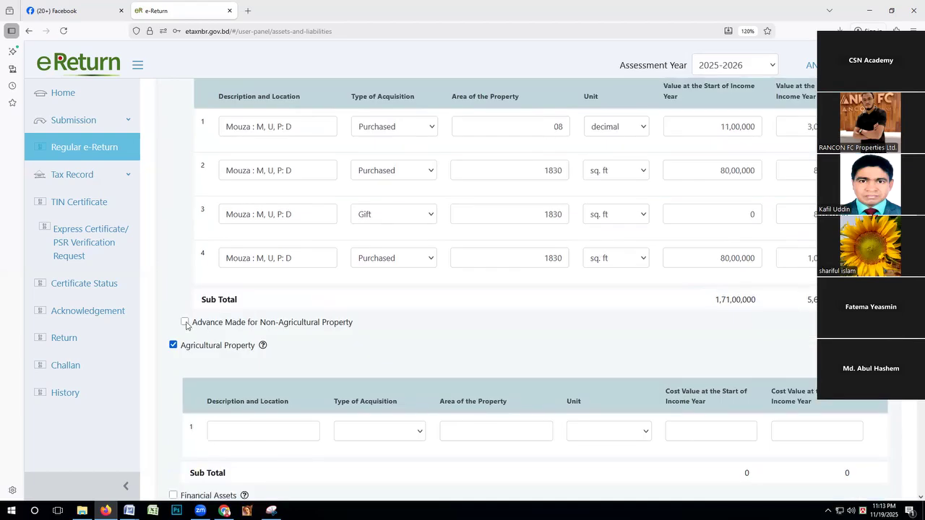
Enable Advance Made for Non-Agricultural Property and enter Land as the particulars with Purchased as the acquisition type.
left_click(185, 322)
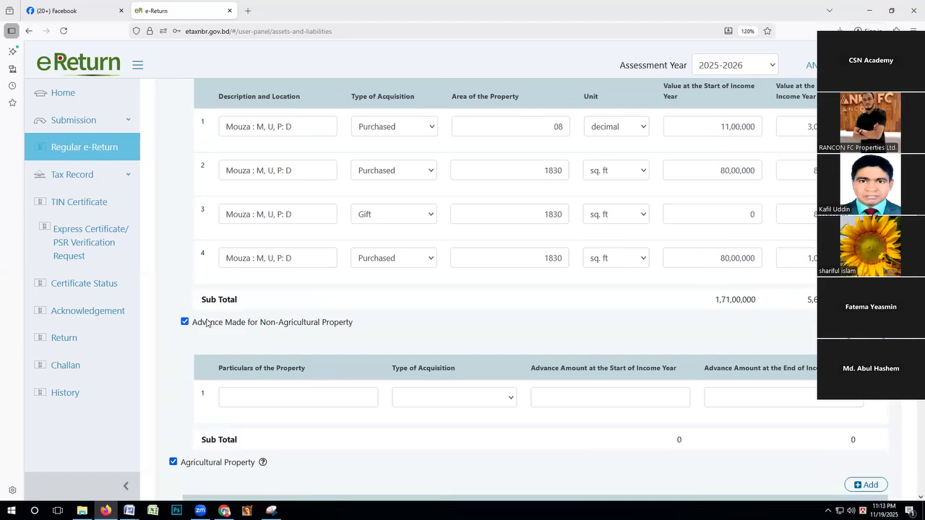
left_click(238, 398)
type("Land")
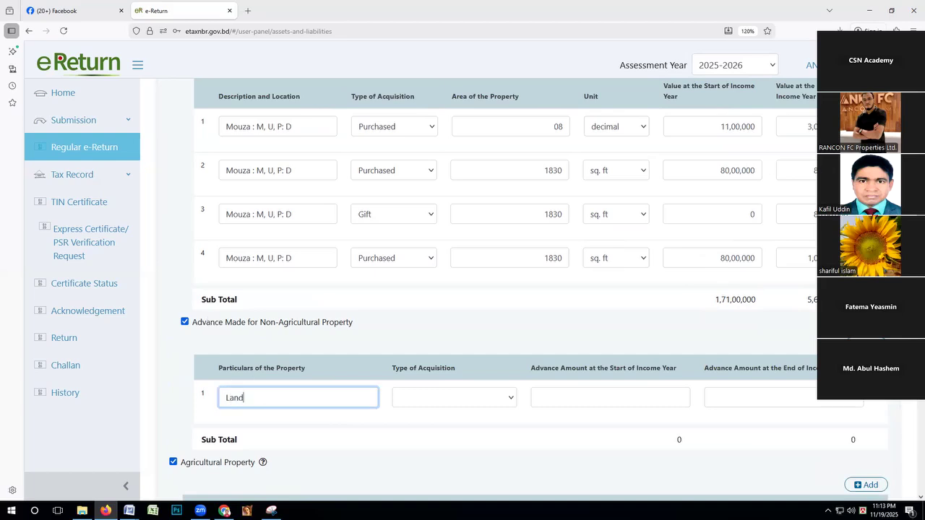
left_click(425, 397)
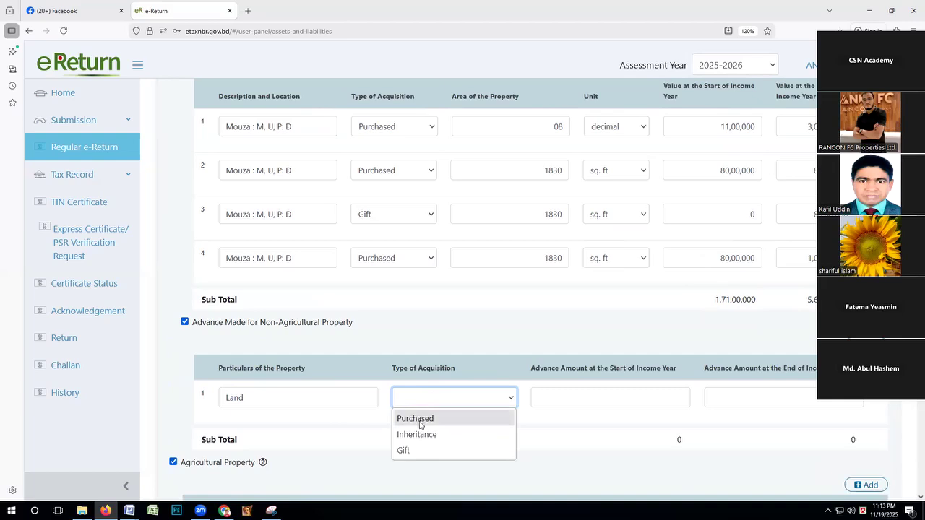
left_click(425, 417)
Set the non-agricultural property advance to 10,00,000 at both the start and the end of the income year.
left_click(544, 400)
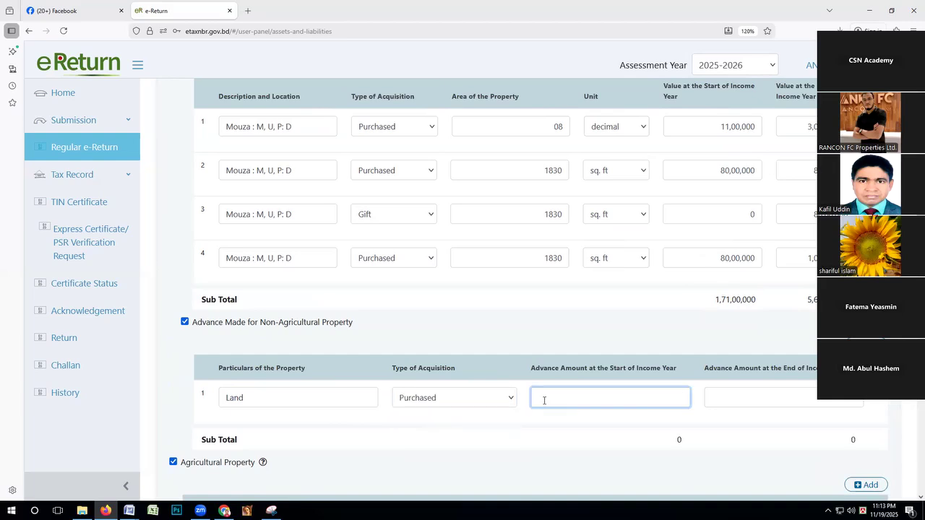
type("10,00,000")
left_click_drag(619, 398, 687, 400)
key("ctrl+c")
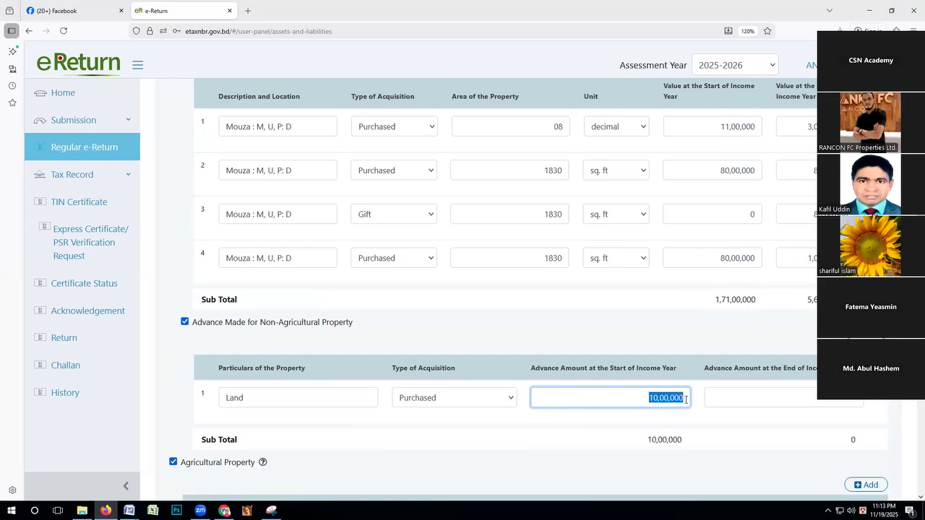
left_click(750, 392)
key("ctrl+v")
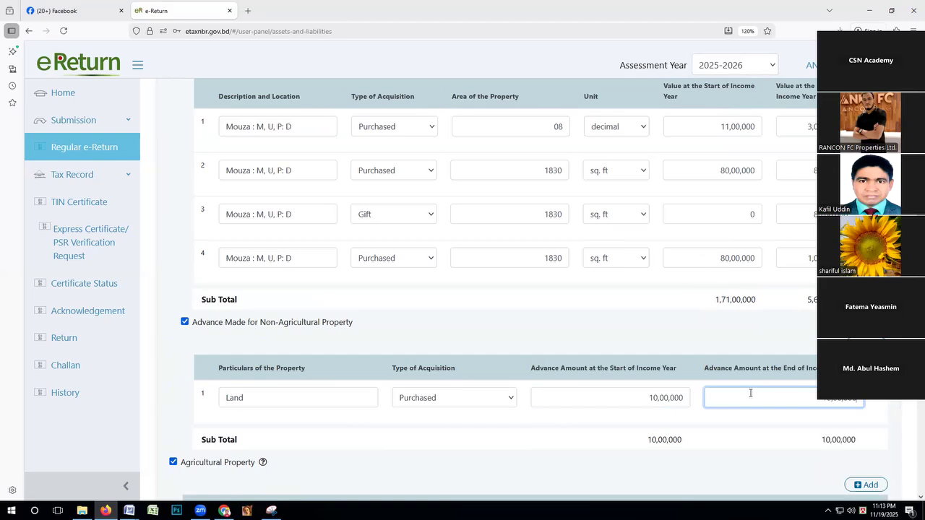
Change the advance entry's particulars to Flat and re-enter its start-of-year amount as 10,00,000.
scroll(727, 361, "down", 1)
scroll(727, 361, "down", 1)
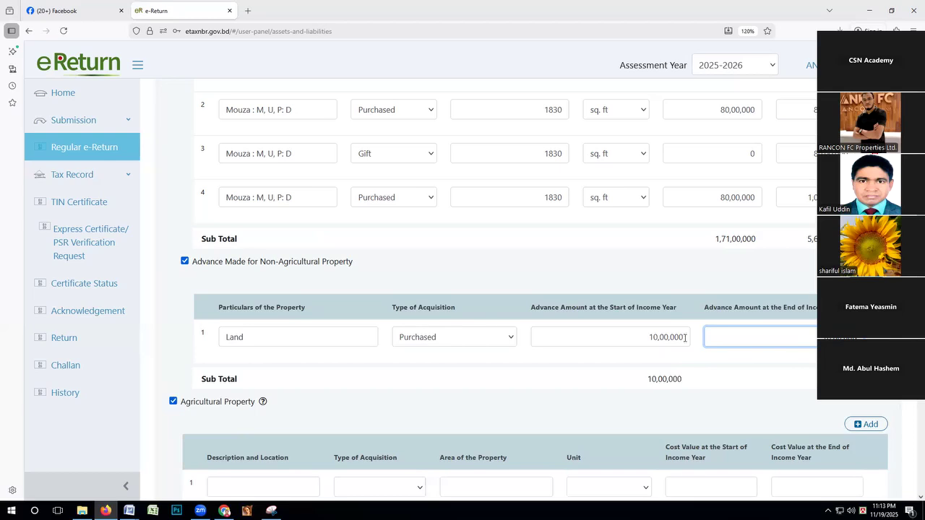
double_click(226, 337)
type("Flat")
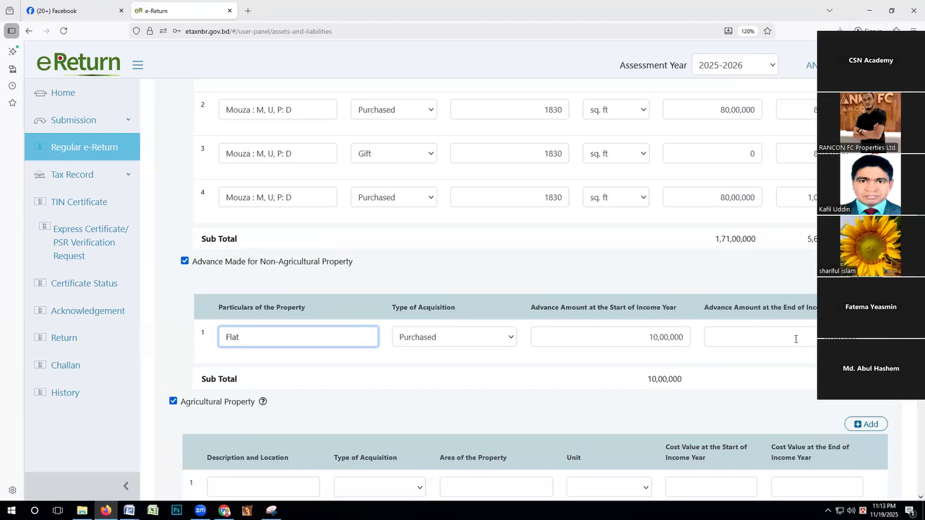
left_click(683, 338)
left_click_drag(683, 339, 687, 336)
key("BackSpace")
type("10,00,00")
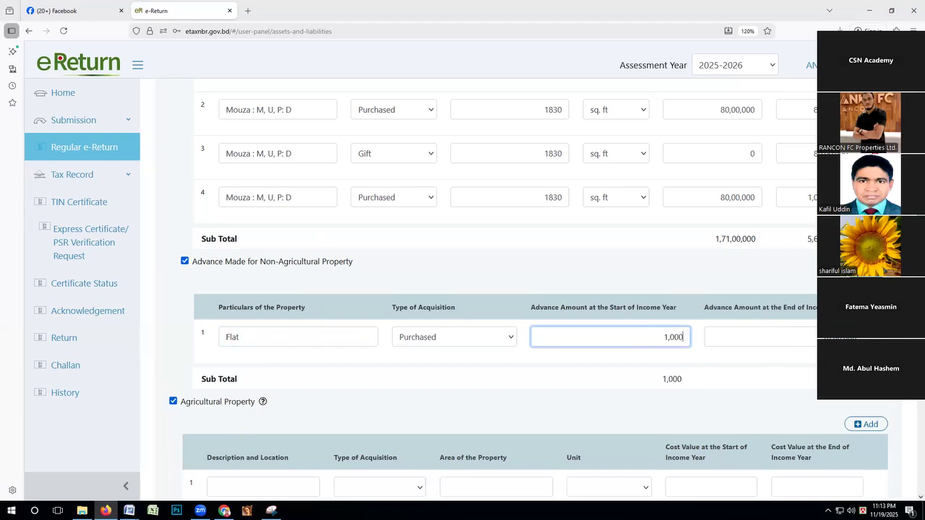
type("0")
left_click(724, 331)
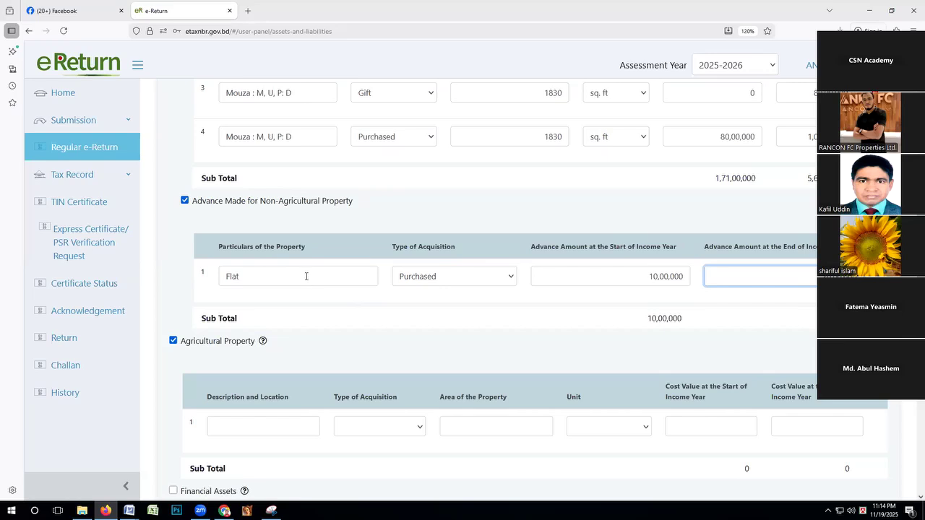
Enable the Financial Assets section below agricultural property and review its asset categories.
scroll(379, 278, "down", 3)
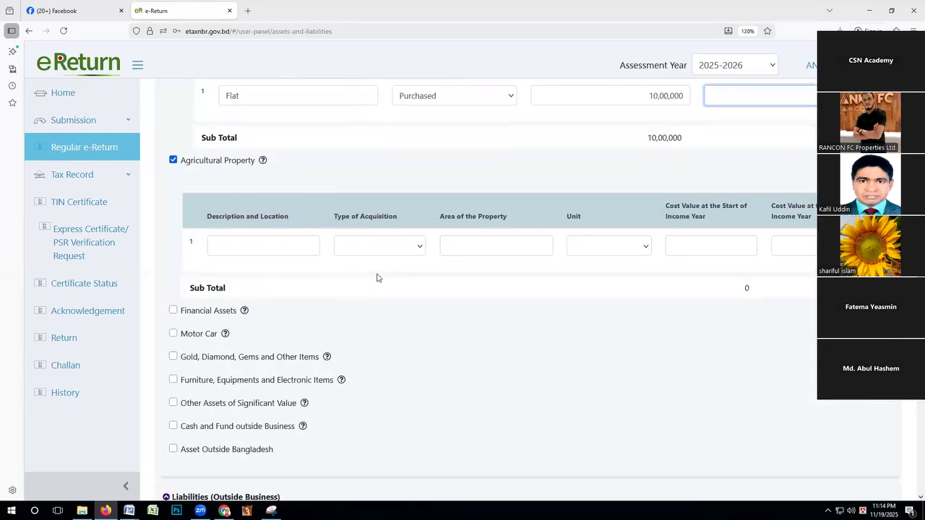
scroll(335, 159, "up", 2)
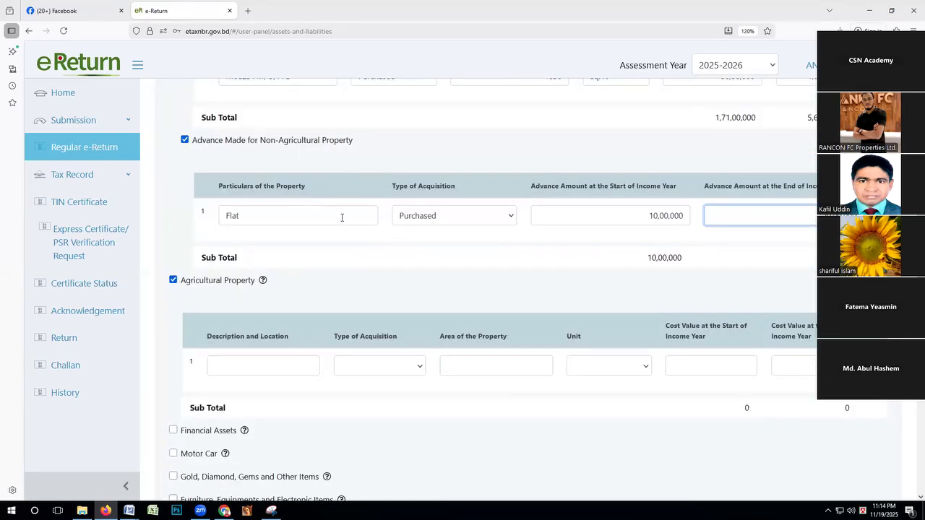
scroll(342, 217, "down", 3)
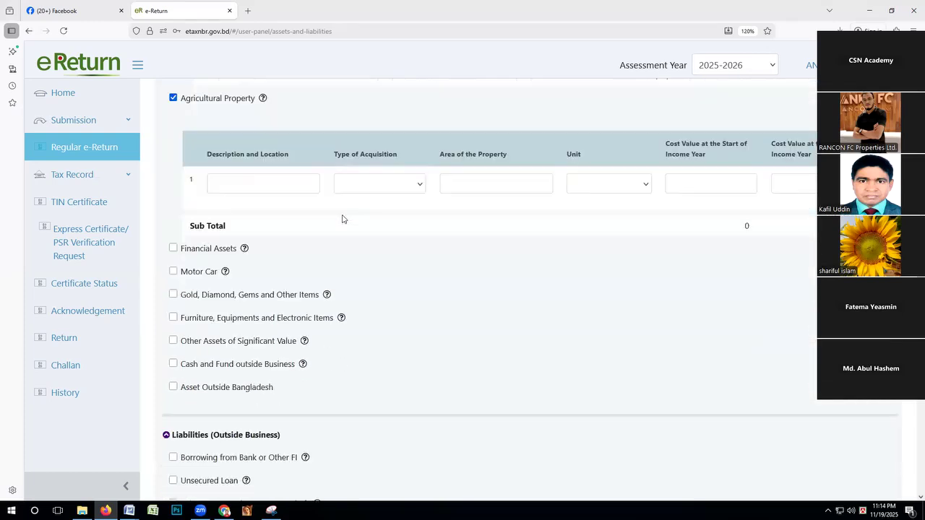
left_click(173, 248)
scroll(175, 253, "down", 2)
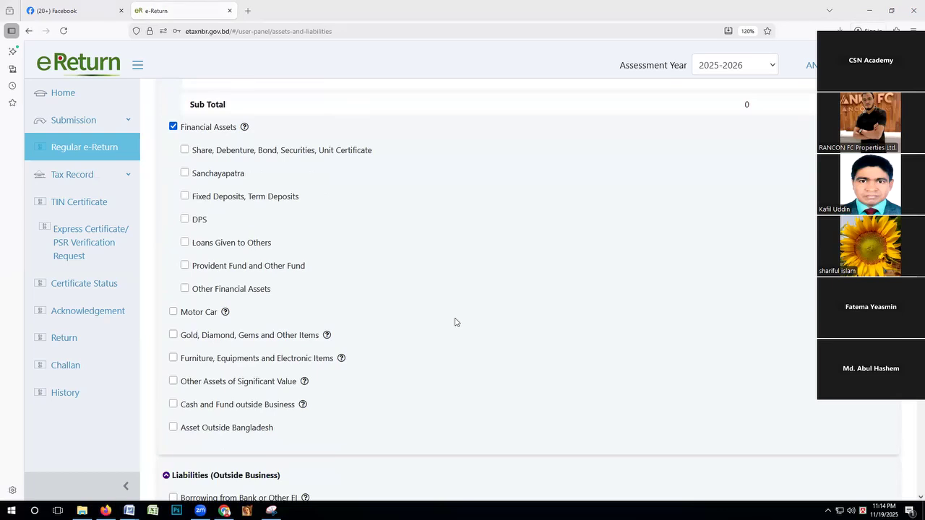
scroll(285, 231, "up", 2)
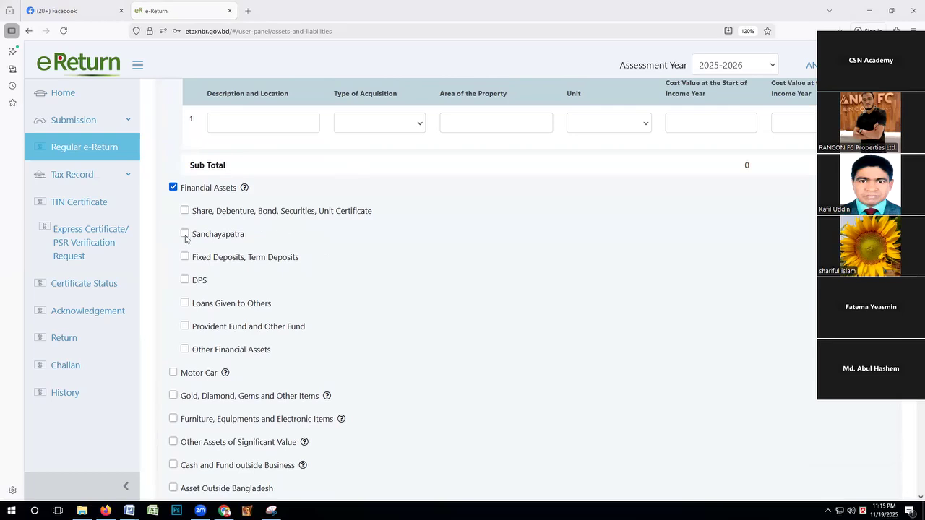
Enable the share and securities category and enter the BO account number, acquisition type Purchased and brokerage house Alo.
left_click(184, 210)
left_click(260, 283)
type("111111")
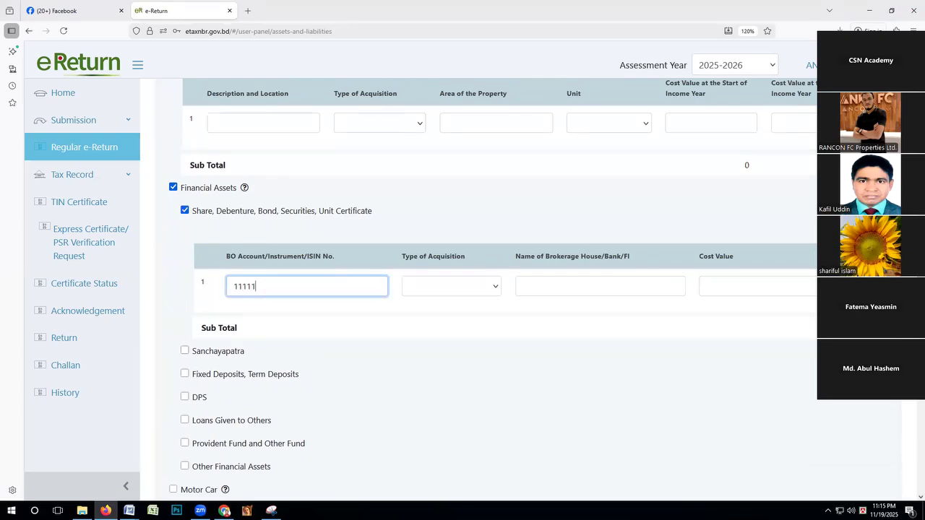
left_click(435, 282)
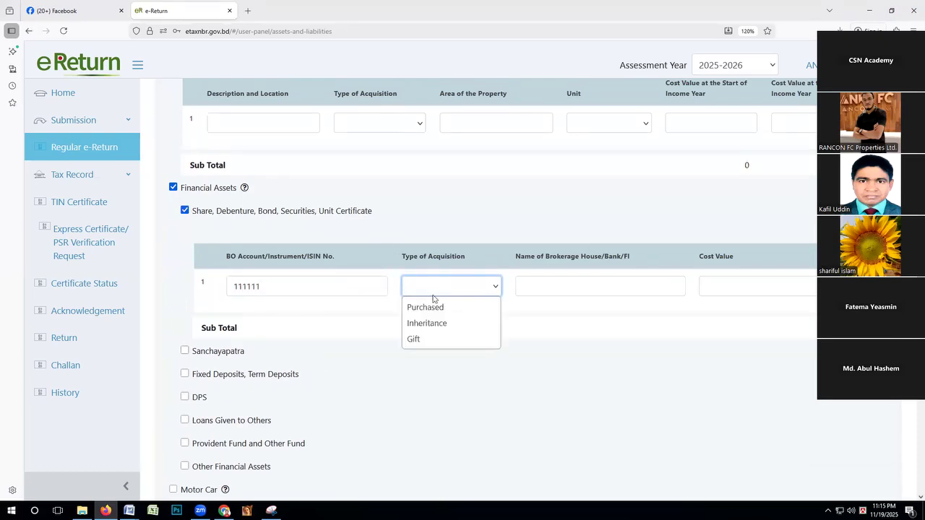
left_click(428, 309)
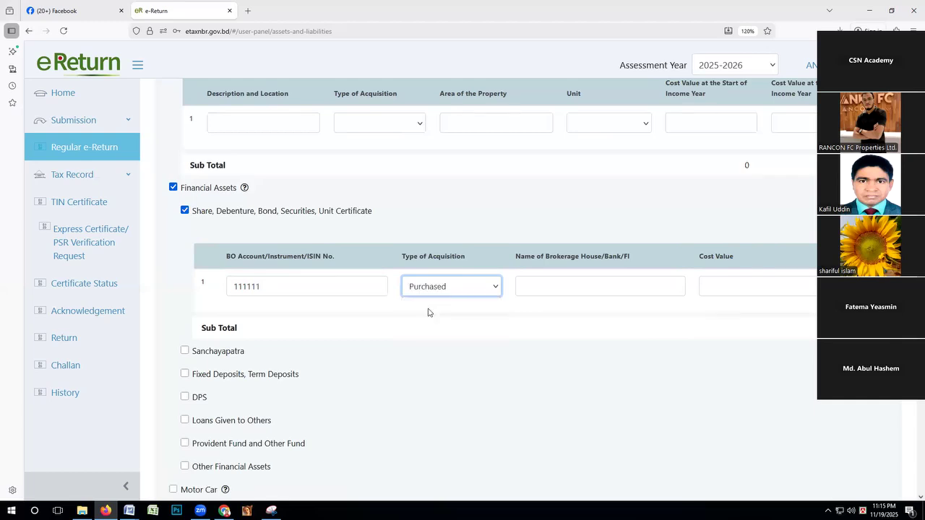
left_click(539, 290)
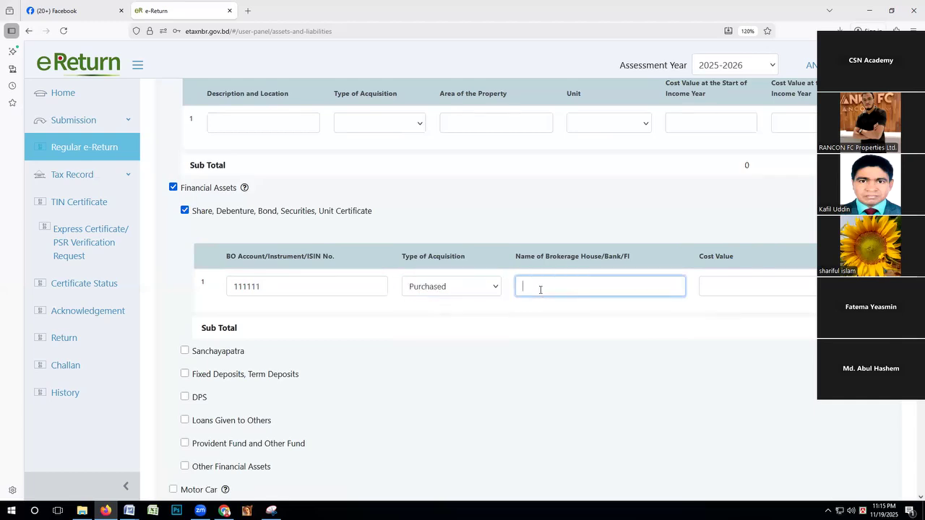
type("Alo")
left_click(732, 279)
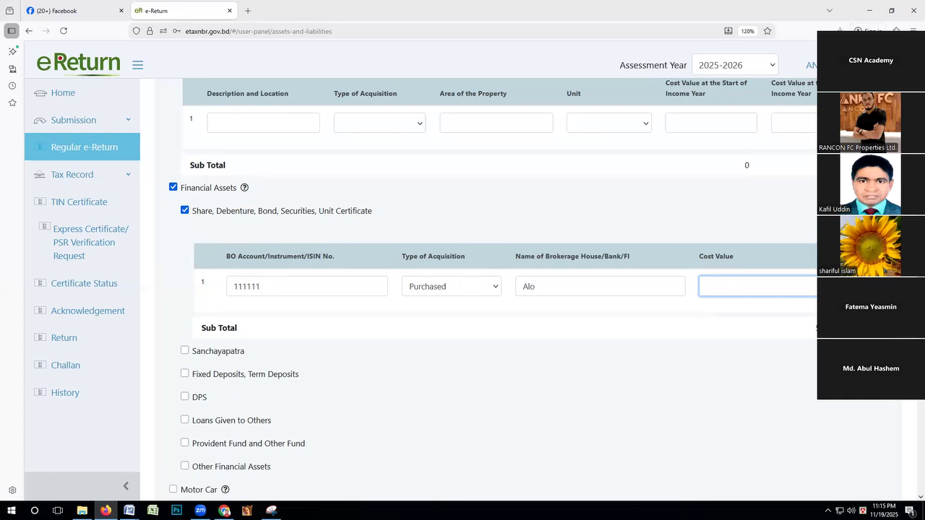
Enable Sanchayapatra and fill in its first row with the type Fmilay and a registration number.
left_click(189, 353)
scroll(281, 324, "down", 1)
left_click(261, 366)
type("F")
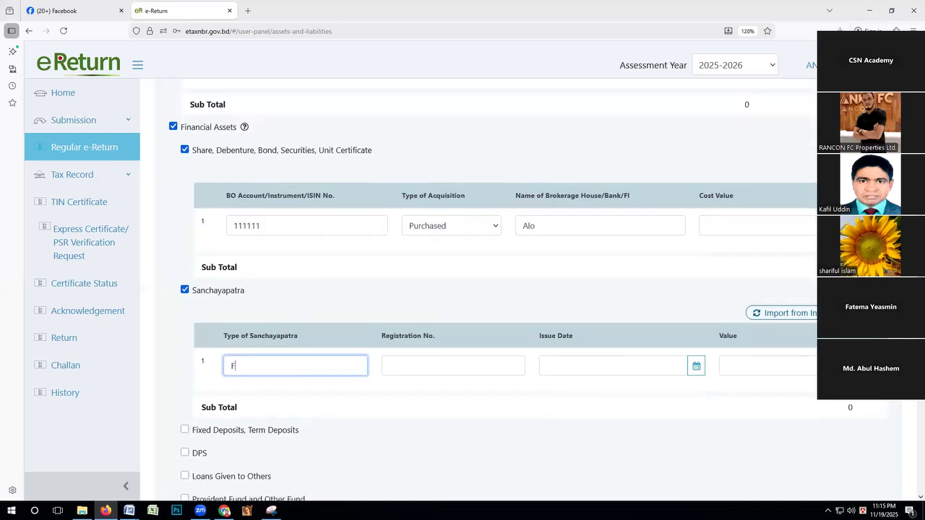
type("milay")
left_click(397, 367)
type("11111111111")
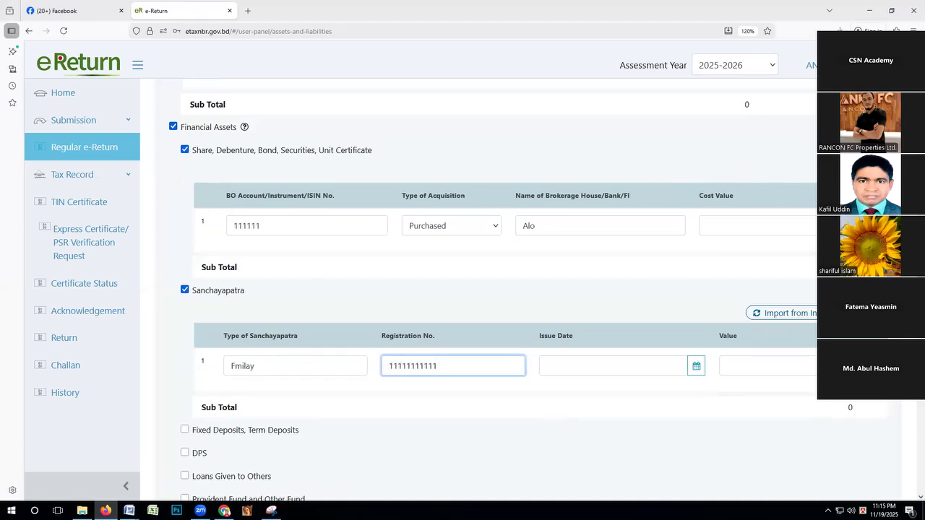
Set the Sanchayapatra entry's issue date to 09-03-2025 and its value to 50,00,000, keeping only this one row.
left_click(695, 366)
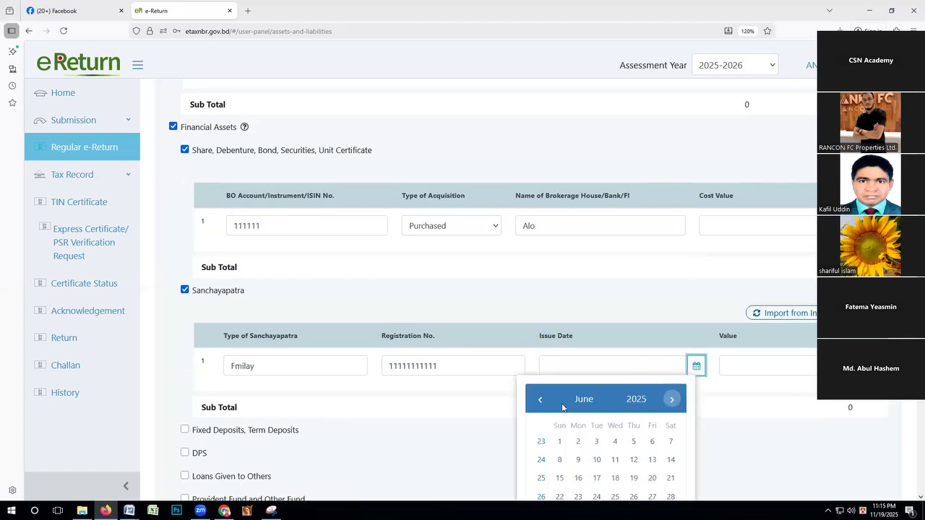
left_click(539, 399)
left_click(559, 478)
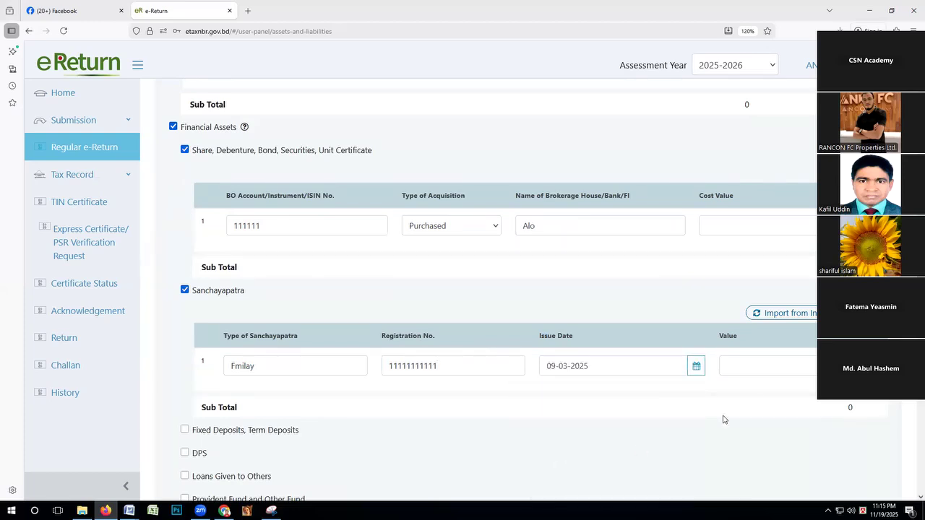
left_click(772, 363)
type("5000000")
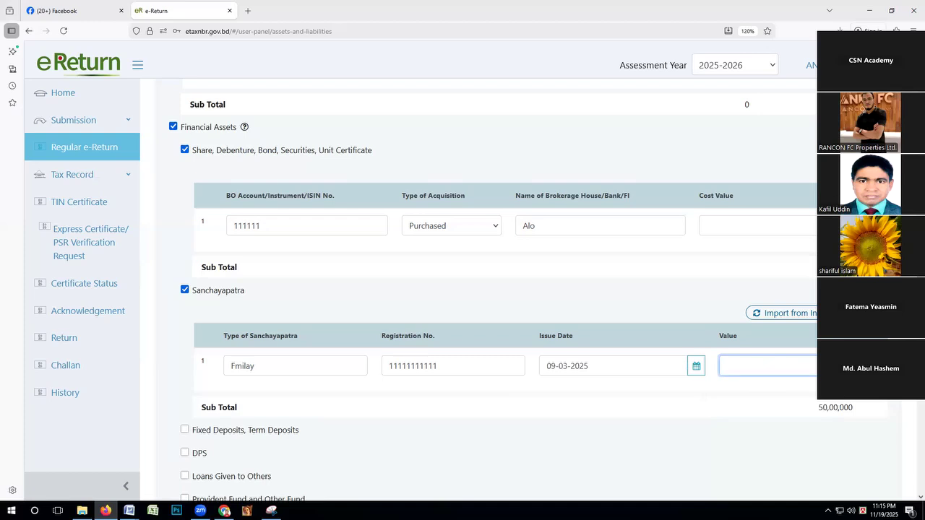
left_click(869, 313)
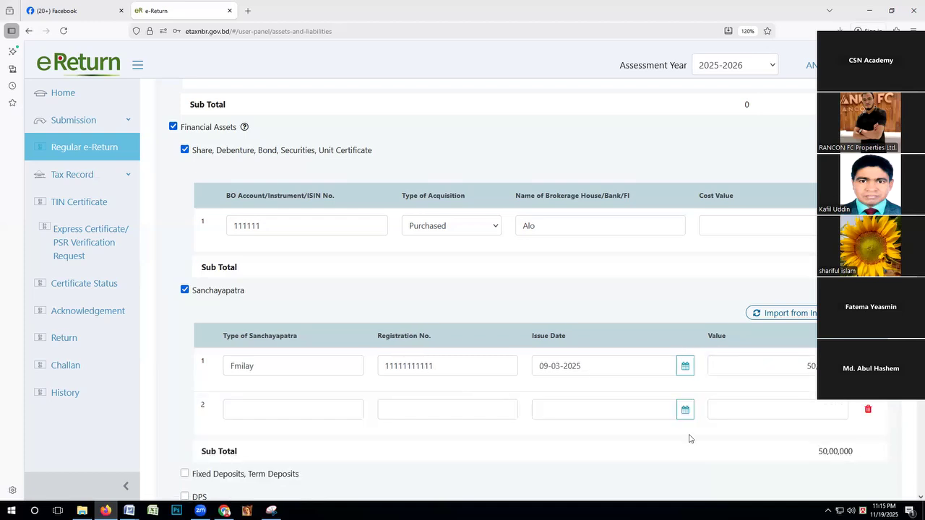
left_click(867, 409)
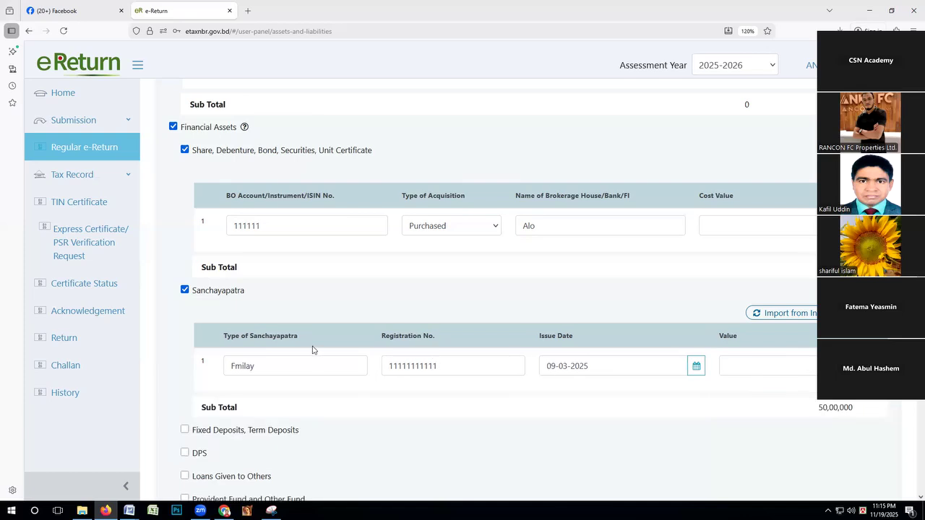
Enable Fixed Deposits, Term Deposits and fill its first row with Commercial Bank of Ceylon PLC, the account number and the balance amount.
scroll(300, 340, "down", 2)
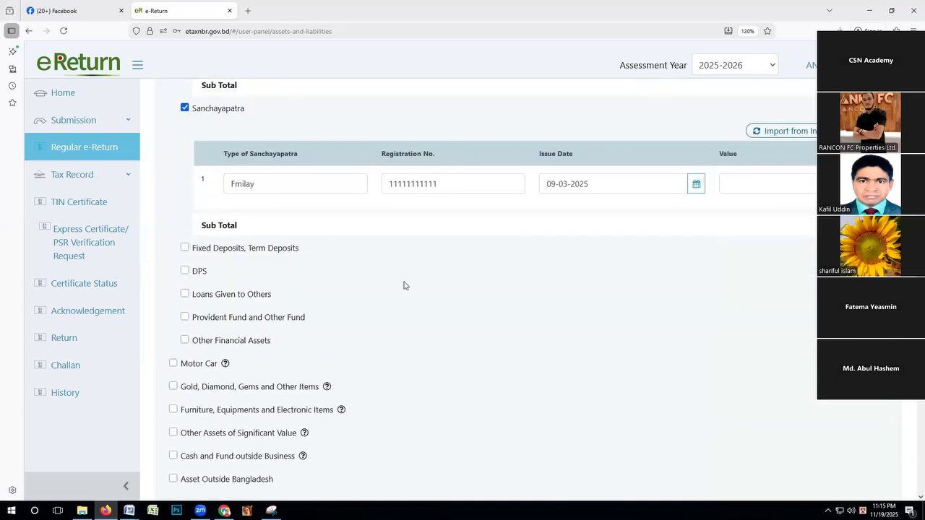
left_click(185, 248)
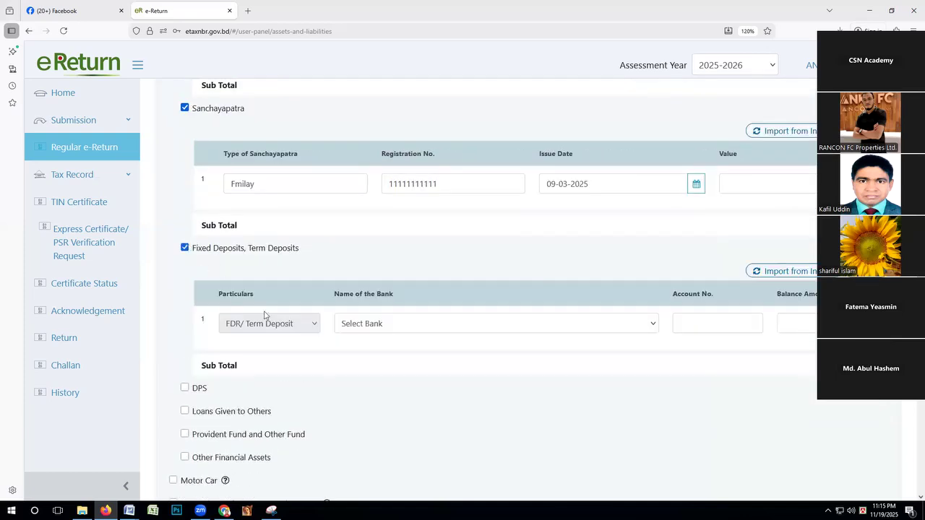
left_click(365, 325)
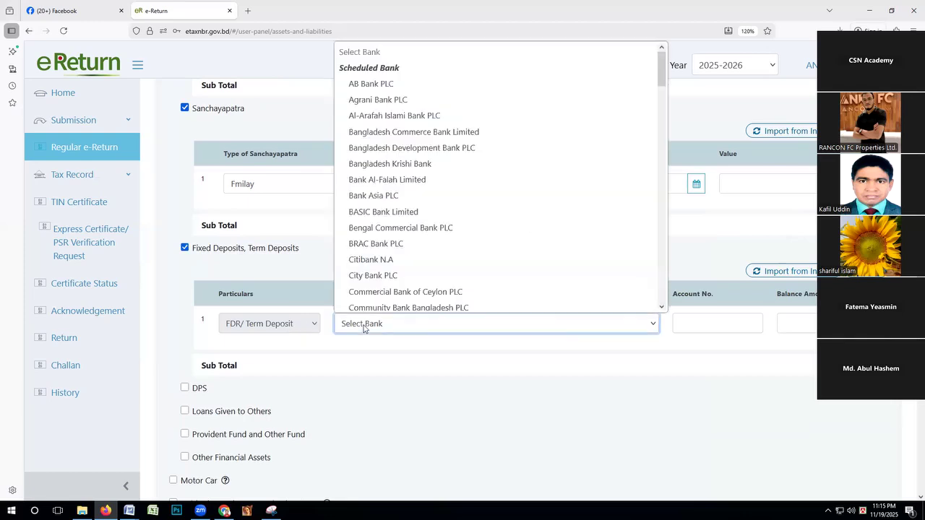
left_click(375, 287)
left_click(702, 325)
type("1111111")
left_click(792, 321)
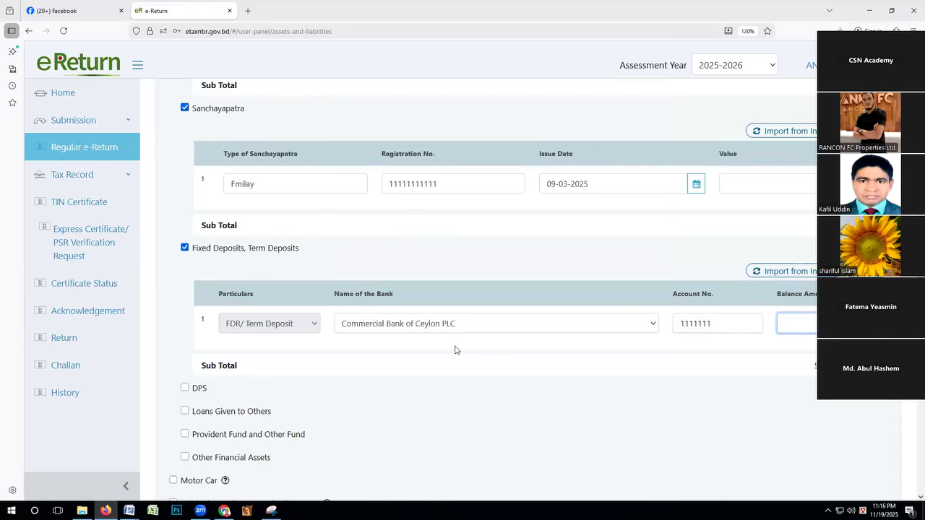
Enable the DPS category and fill its first row with Dhaka Bank PLC, the account number and a balance of 4,80,000.
scroll(457, 349, "down", 1)
left_click(185, 327)
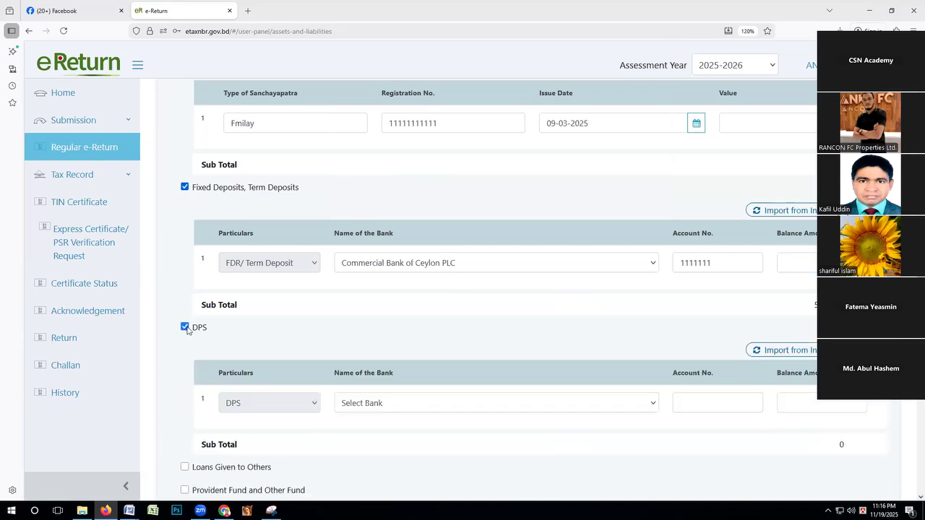
scroll(355, 345, "down", 1)
left_click(364, 345)
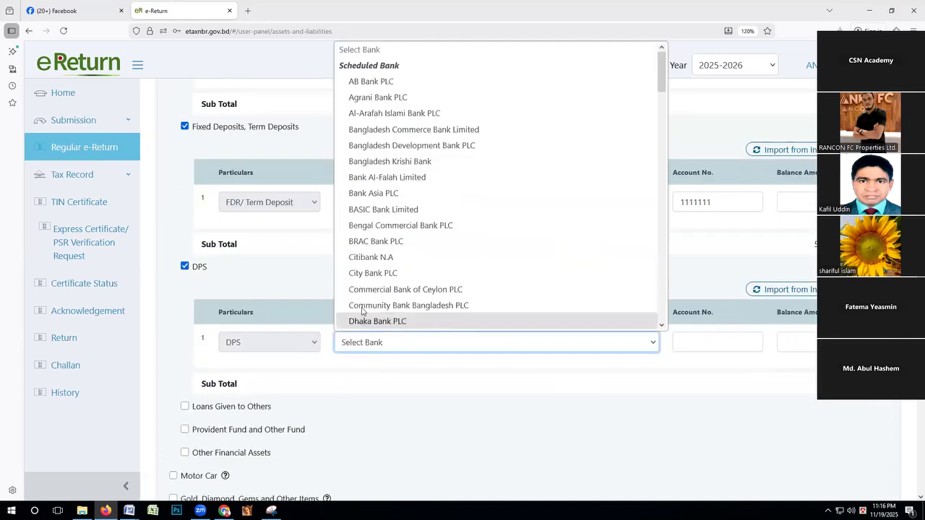
left_click(362, 323)
left_click(692, 343)
type("1111111111")
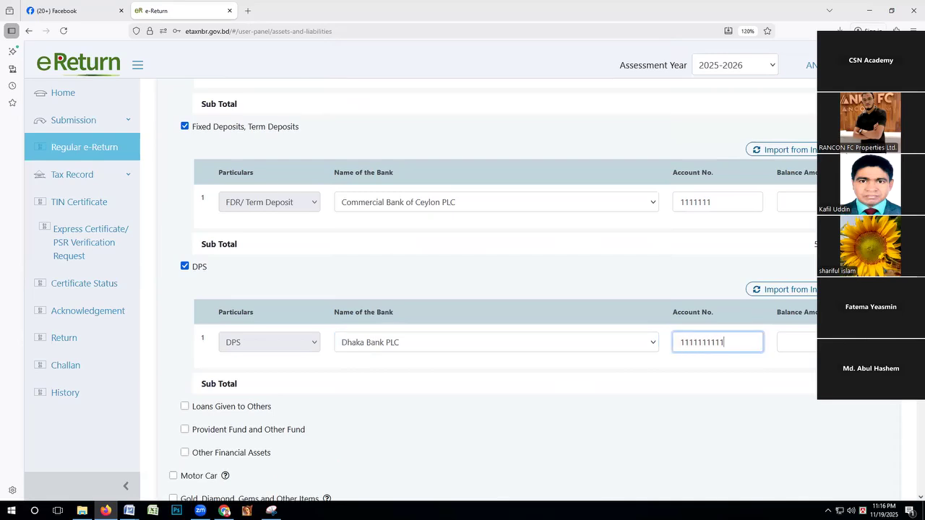
left_click(797, 340)
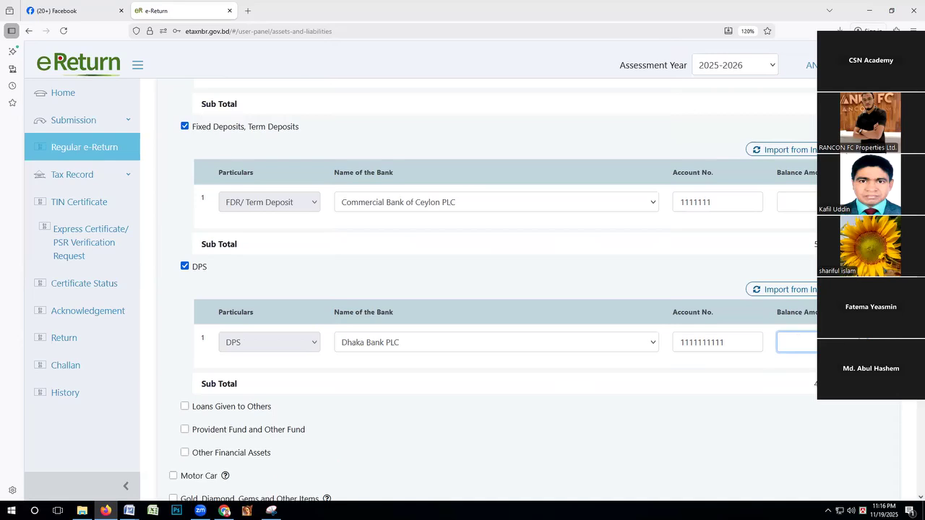
scroll(366, 395, "up", 1)
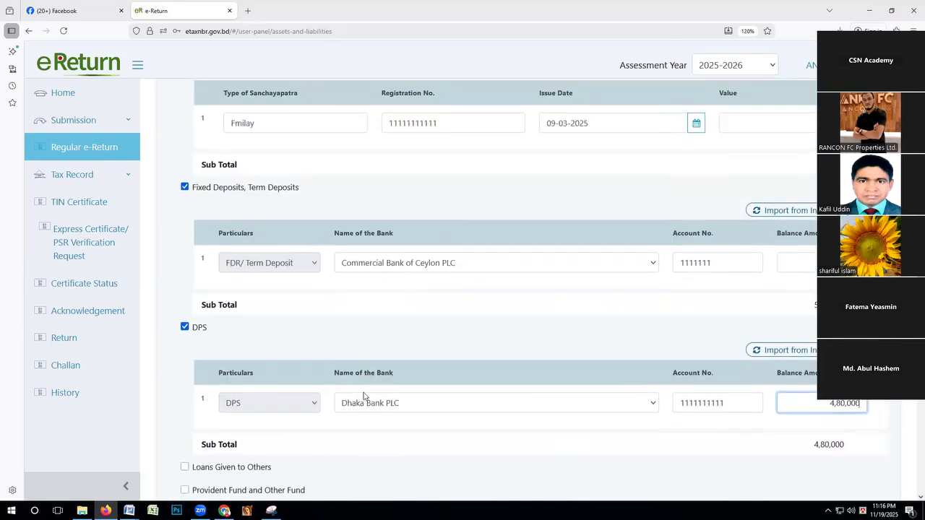
Enable the Loans Given to Others category and review the asset entries made so far.
scroll(347, 393, "down", 2)
left_click(185, 346)
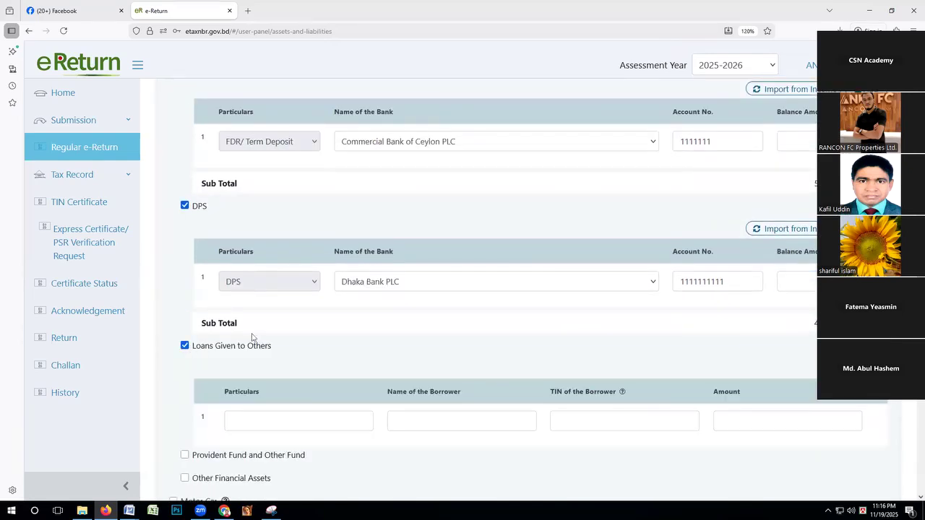
scroll(301, 324, "down", 2)
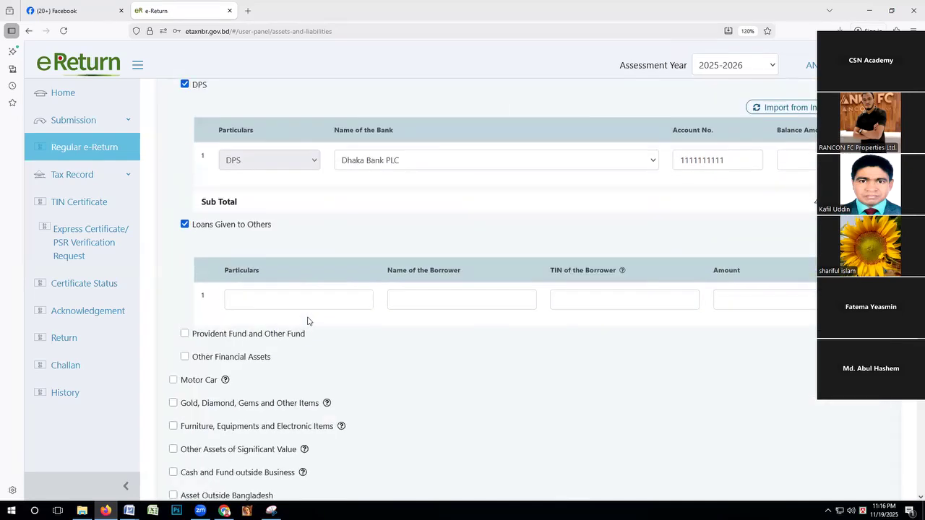
scroll(307, 320, "up", 2)
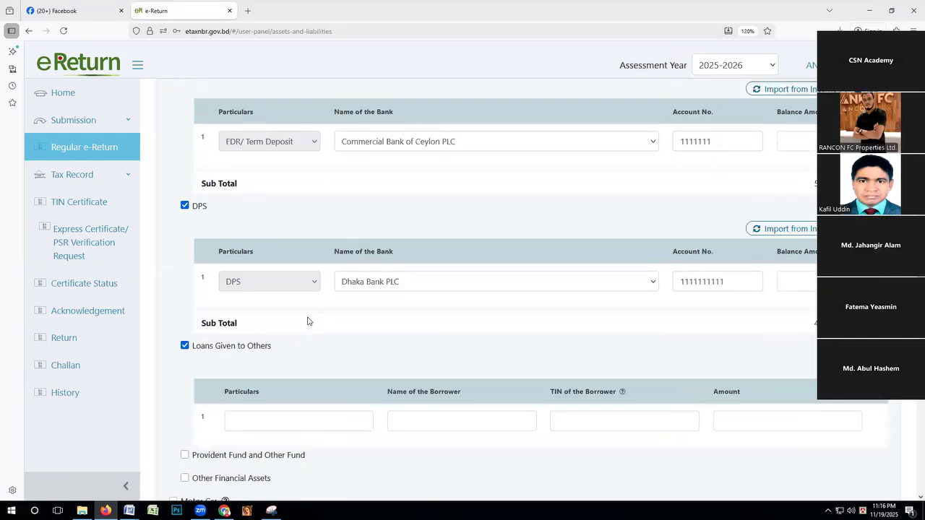
scroll(307, 321, "up", 20)
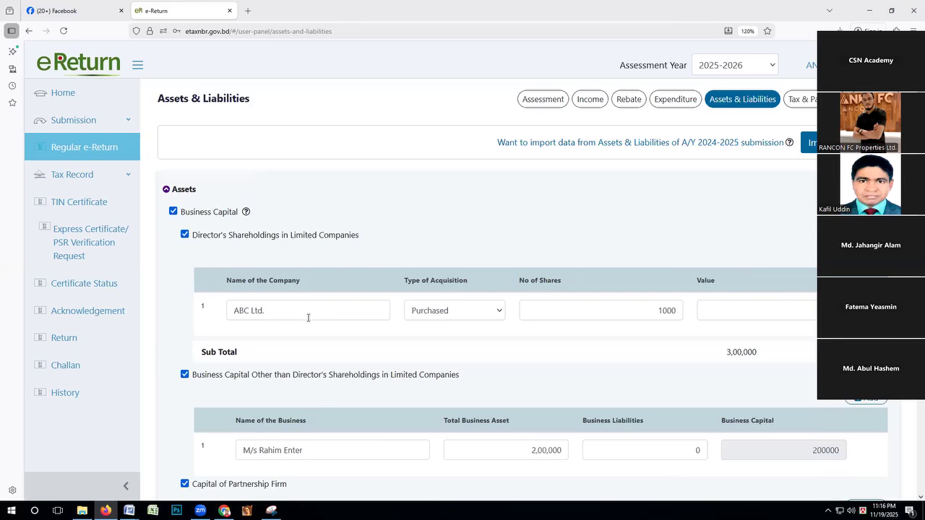
scroll(308, 318, "down", 13)
scroll(306, 322, "down", 3)
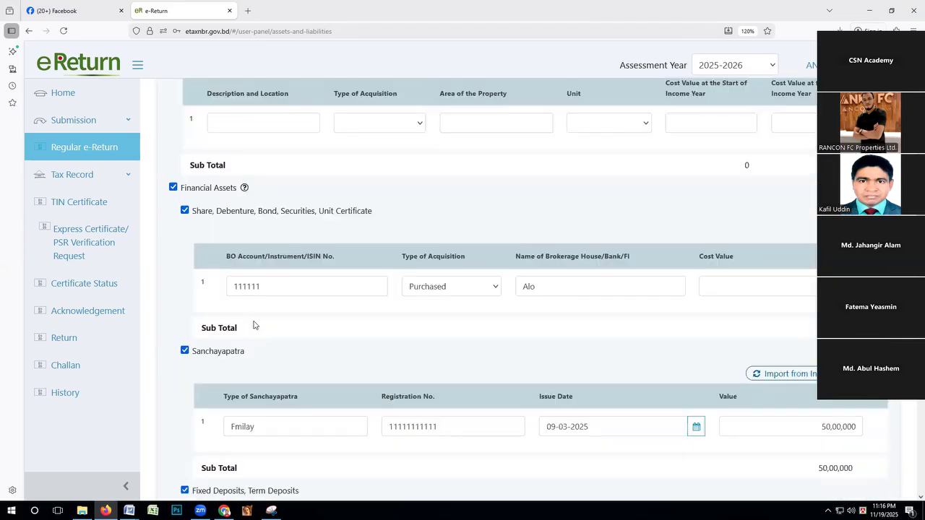
scroll(240, 345, "down", 3)
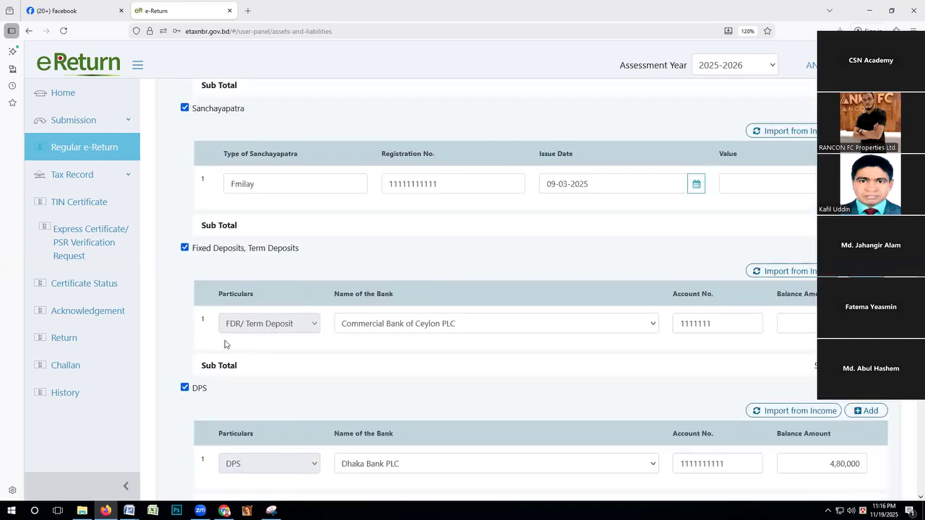
scroll(224, 344, "down", 3)
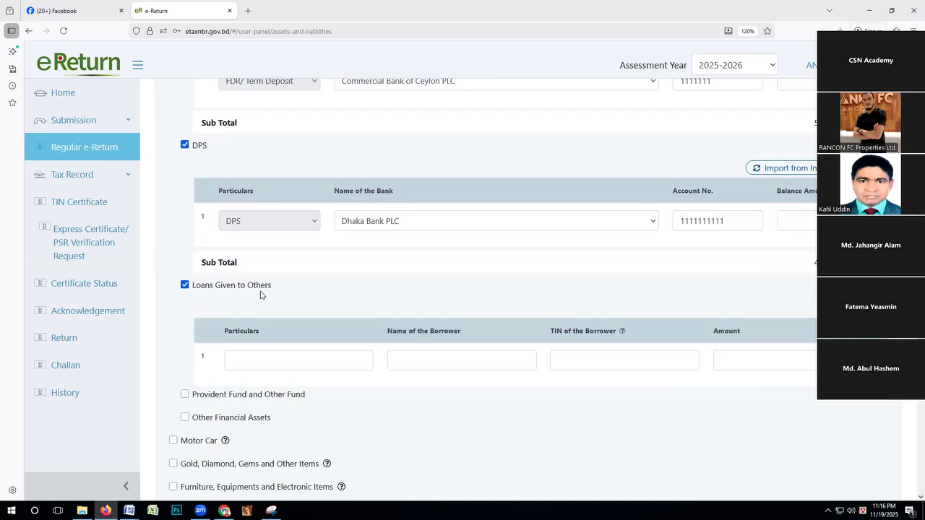
Enter Borrower as the particulars of the first loan given and fill in the borrower's name.
left_click(275, 362)
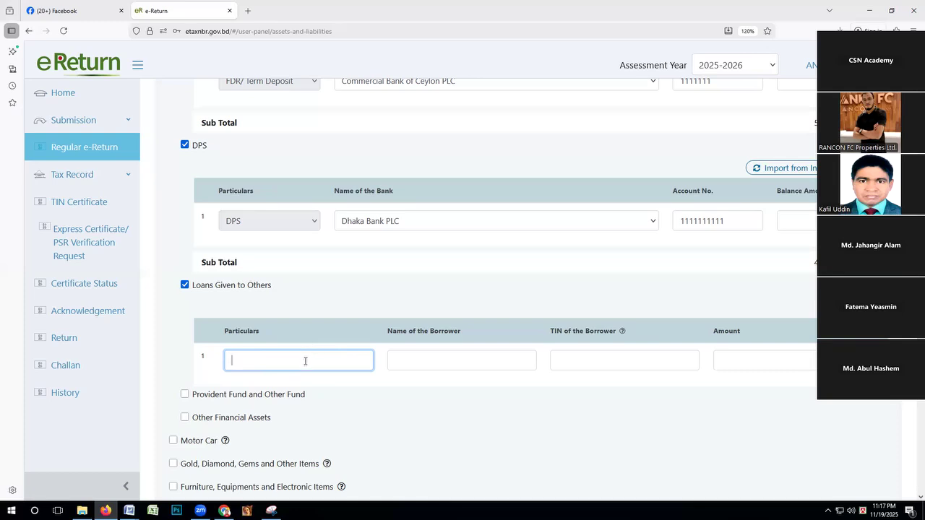
type("L")
key("BackSpace")
type("Borrower")
left_click(445, 361)
type("Mr Karimm")
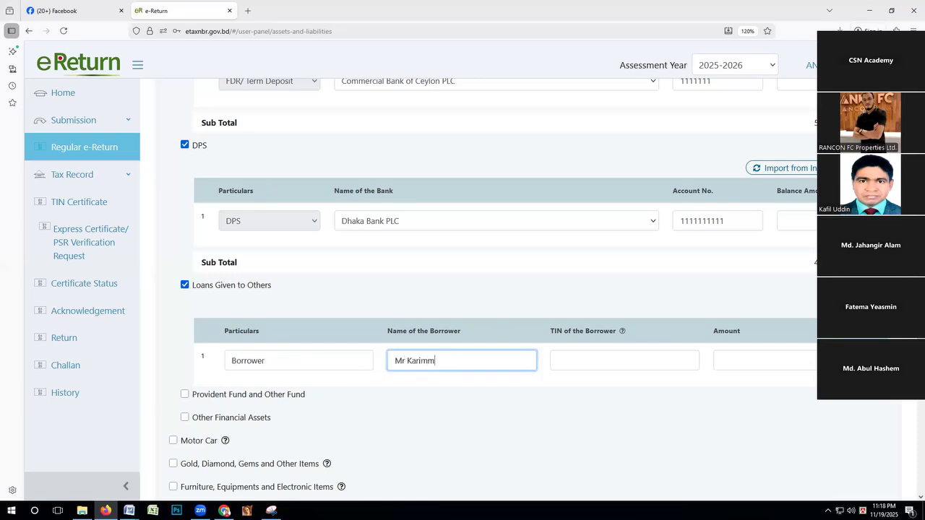
key("BackSpace")
Fill in the borrower's TIN and the loan amount in the Loans Given to Others row.
left_click(567, 364)
type("111111111")
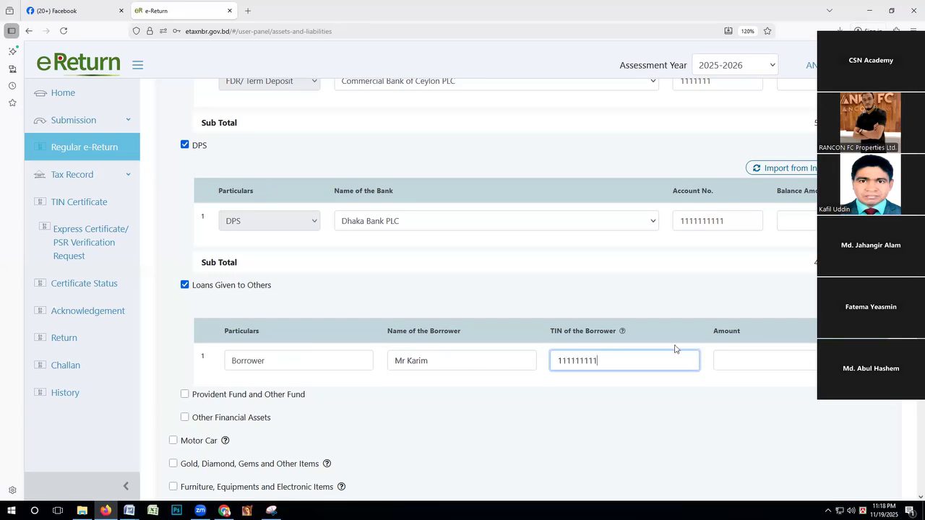
left_click(749, 357)
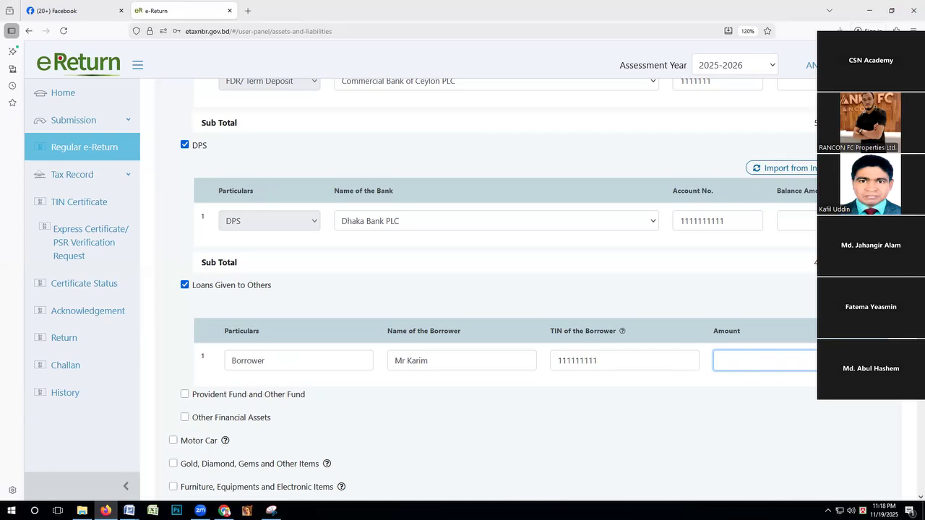
left_click(272, 389)
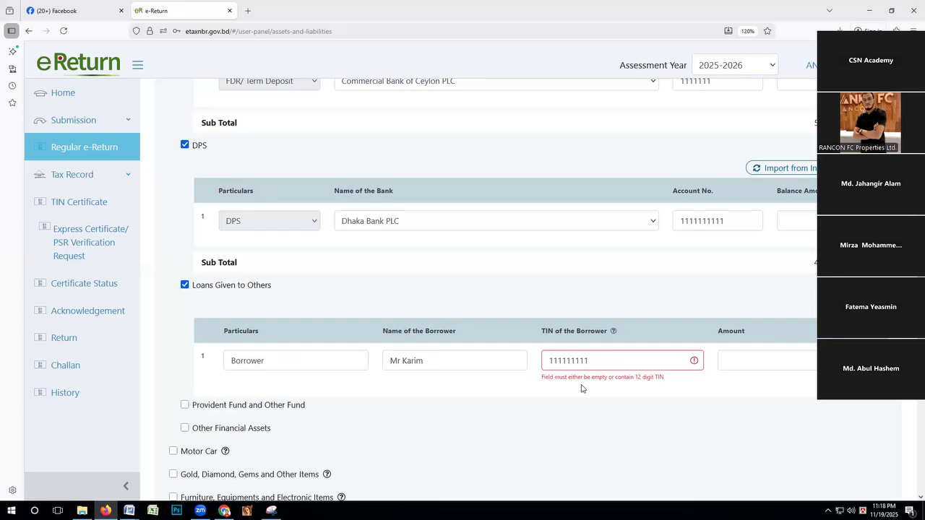
left_click(766, 361)
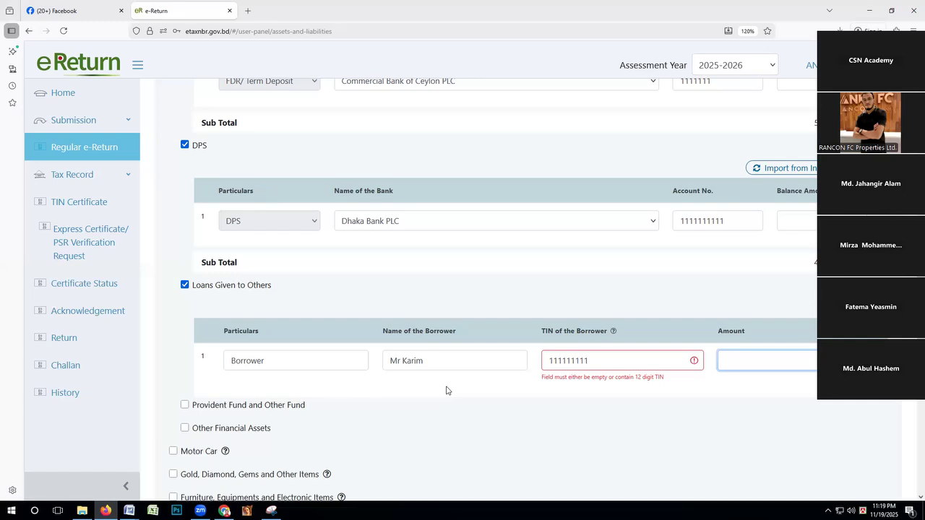
Enable Provident Fund and Other Fund and enter ABC as the employer in its first row.
scroll(314, 352, "down", 3)
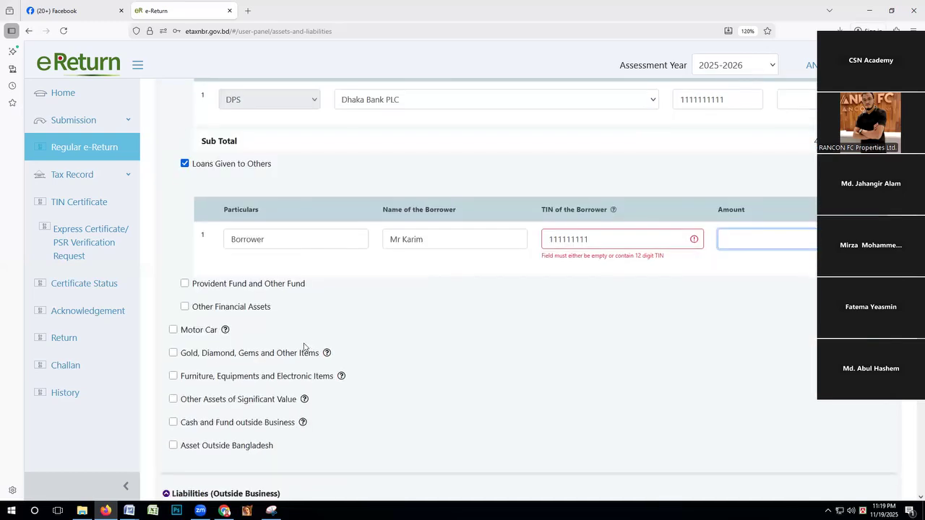
left_click(184, 284)
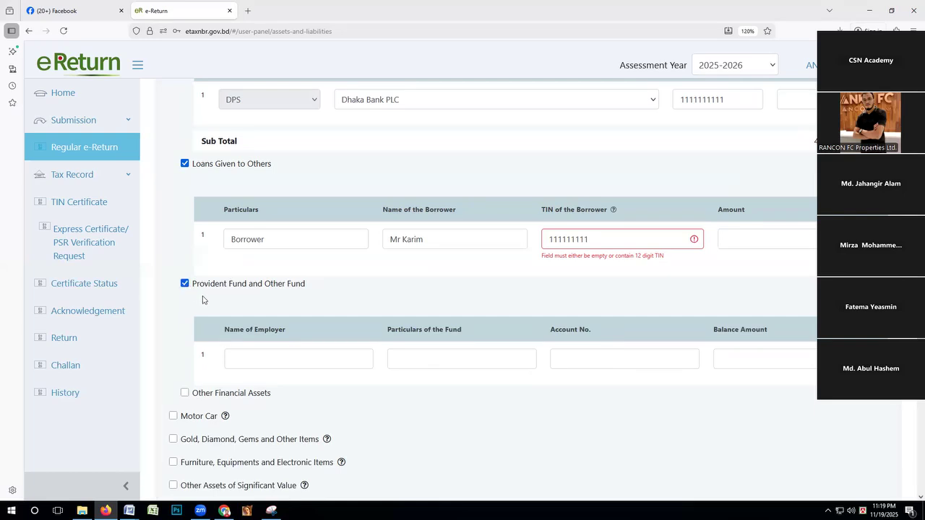
left_click(265, 358)
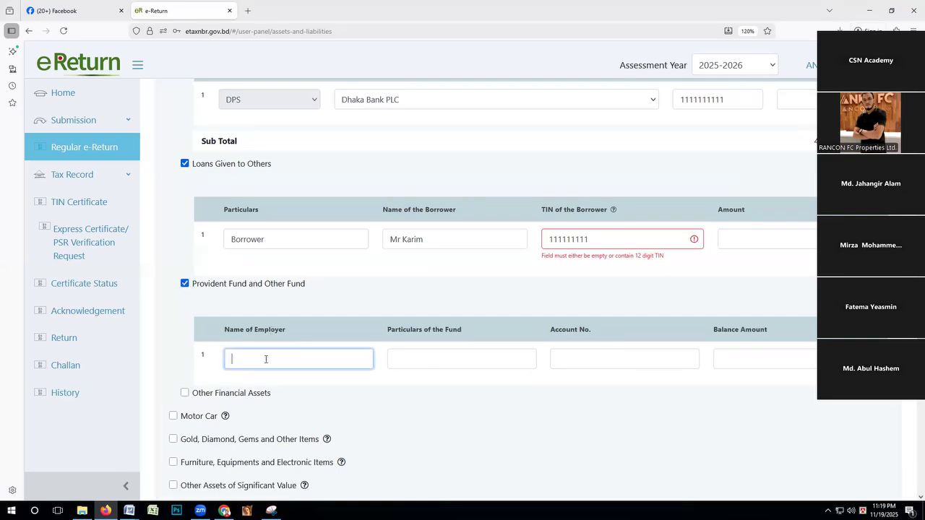
type("S")
key("BackSpace")
type("AC")
key("BackSpace")
type("BC")
Set the first fund's particulars to GPF and fill in its account number and balance amount.
left_click(424, 355)
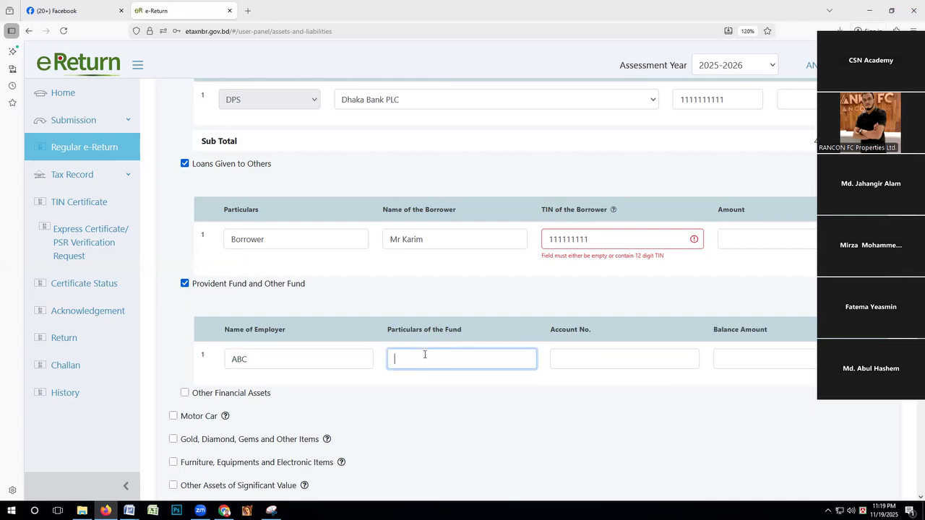
type("GPF")
left_click(583, 359)
type("1111111")
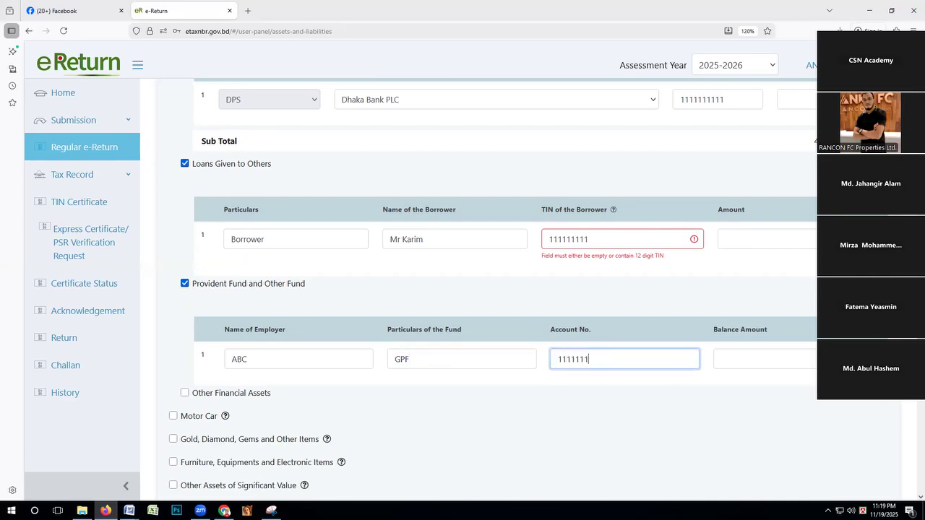
left_click(738, 354)
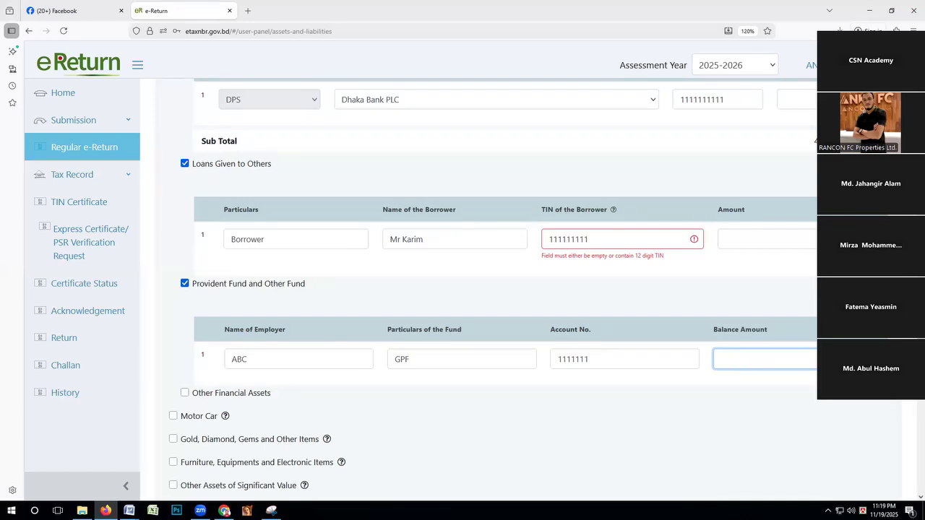
Add a second provident fund row with ABC as the employer and RPF as the fund particulars.
left_click(862, 304)
left_click(275, 405)
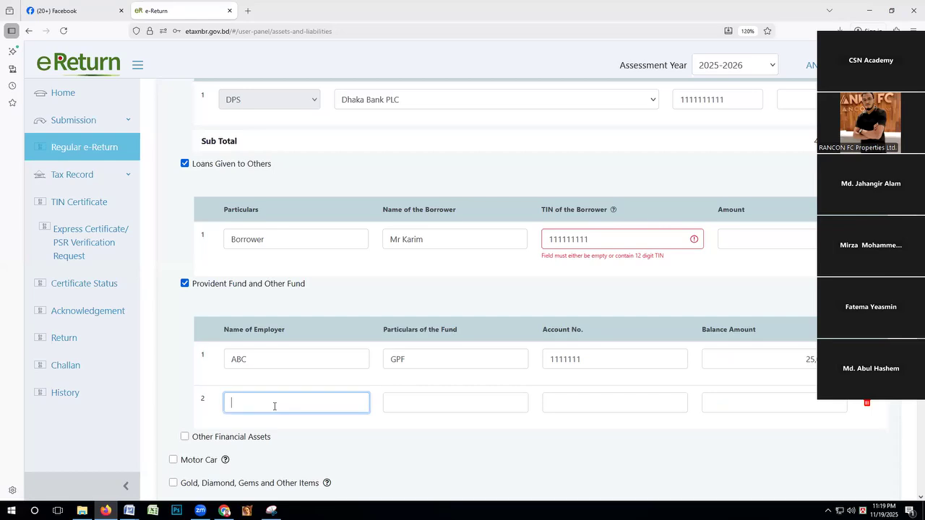
type("ABC")
left_click(395, 404)
type("RPF")
Fill in the RPF entry's account number and set its balance amount to 70,00,000.
left_click(555, 403)
type("11111111")
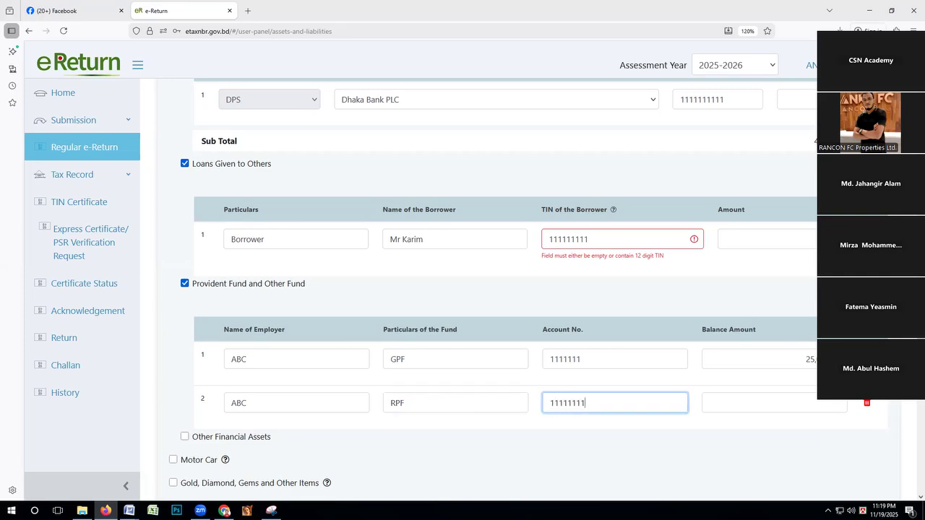
left_click(742, 404)
type("70000000")
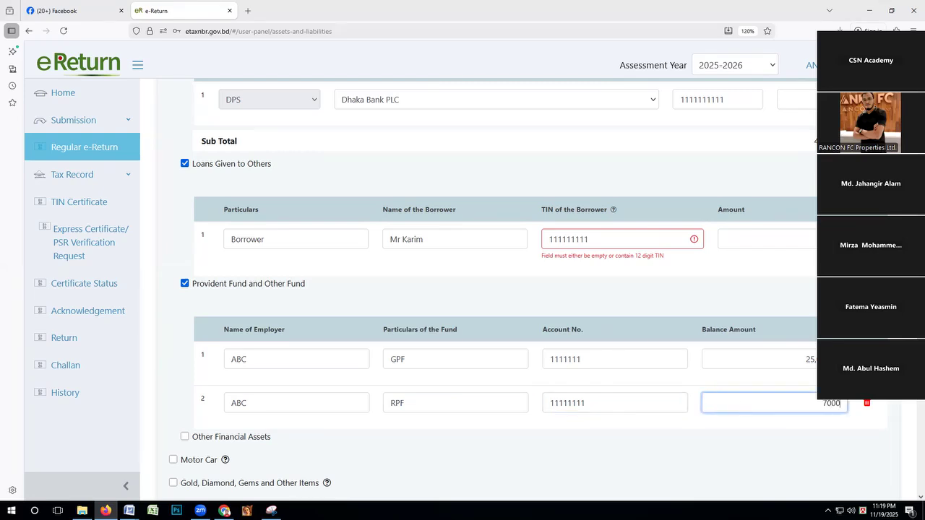
key("BackSpace")
Enable the Motor Car asset category below the financial assets.
scroll(336, 398, "down", 2)
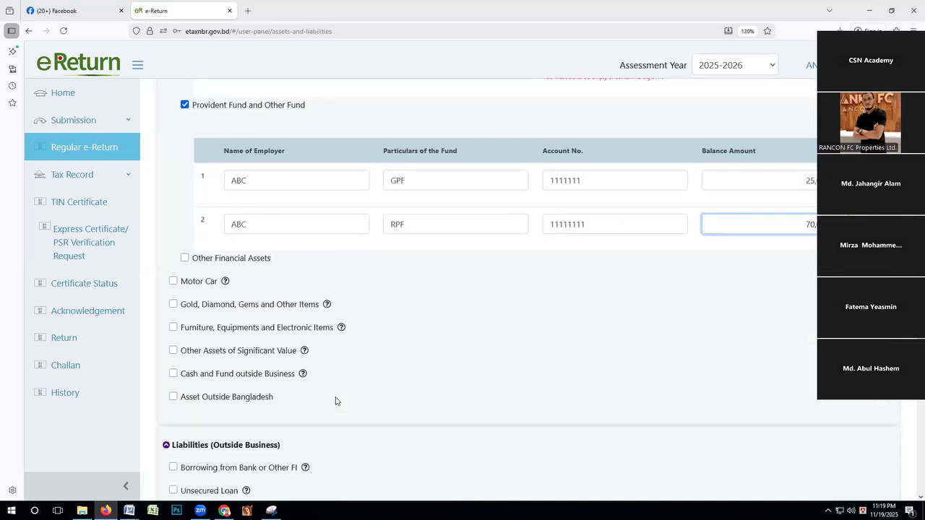
left_click(174, 278)
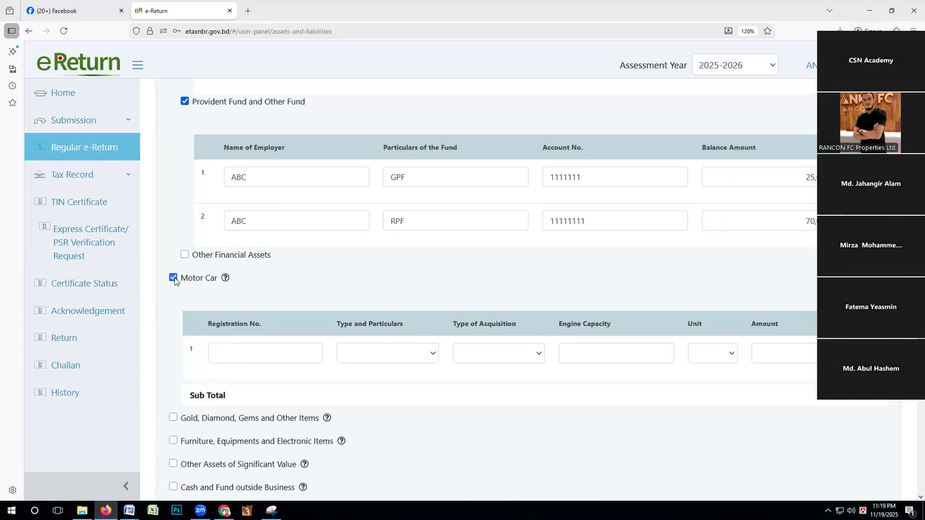